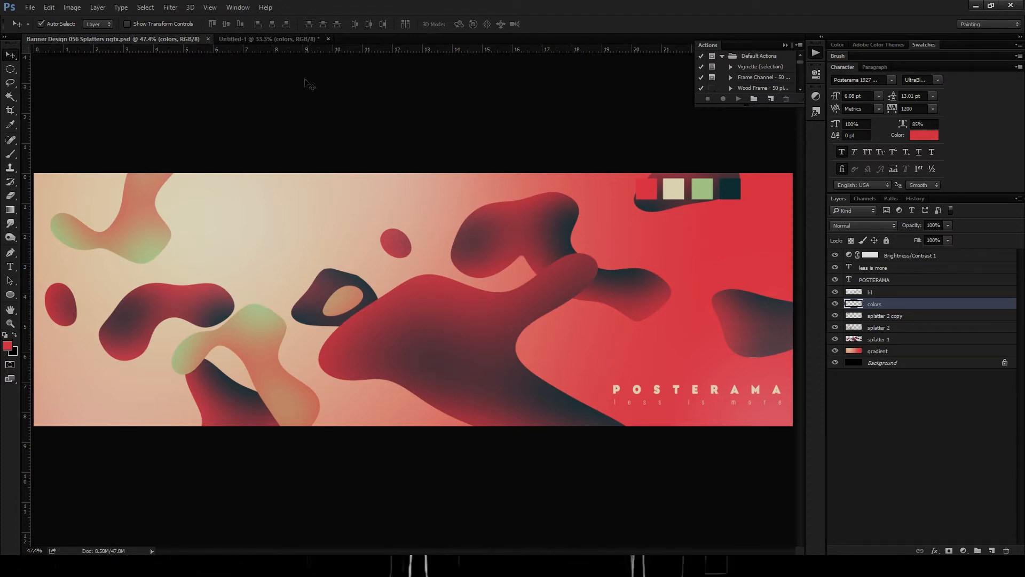
# In the untitled banner document, add a new layer named "gradient" and place it beneath the colors layer.
pyautogui.click(264, 39)
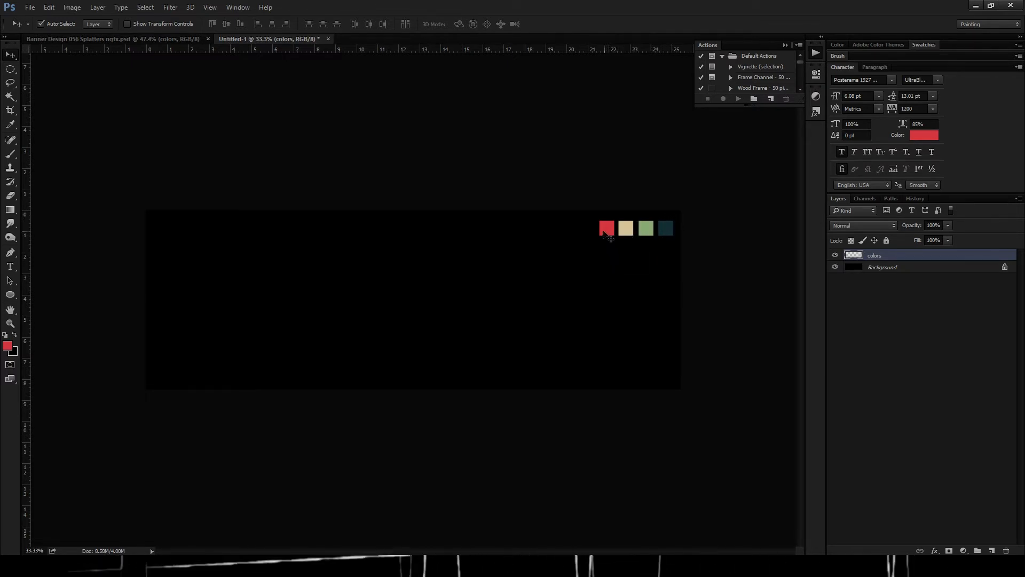
pyautogui.click(162, 39)
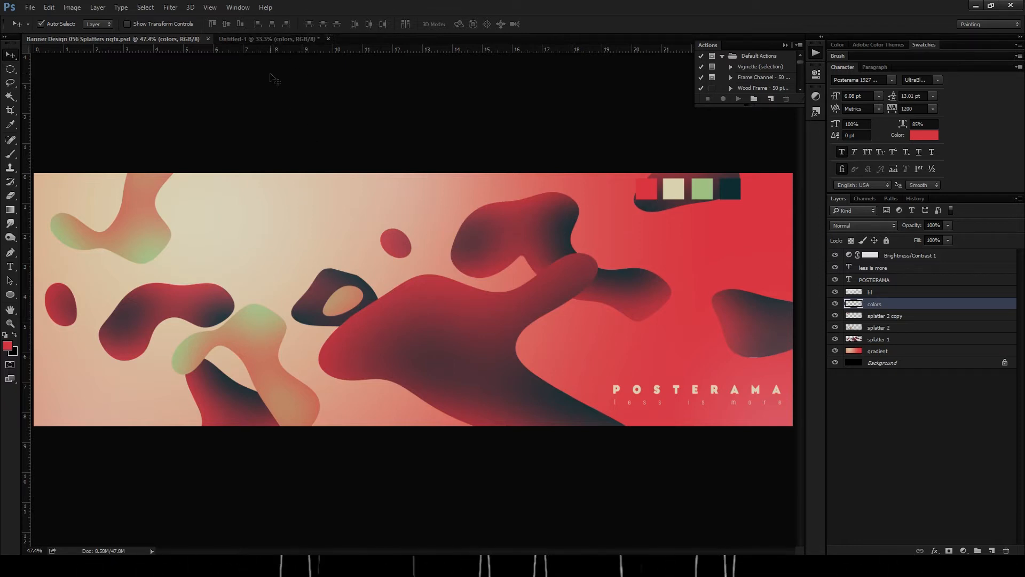
pyautogui.click(258, 38)
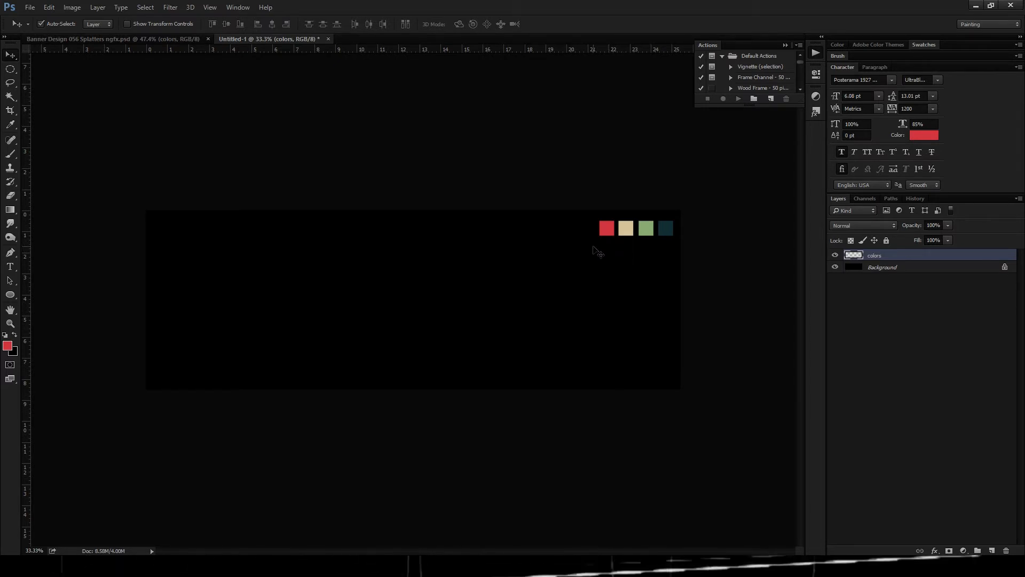
pyautogui.hotkey('ctrl', 'shift', 'n')
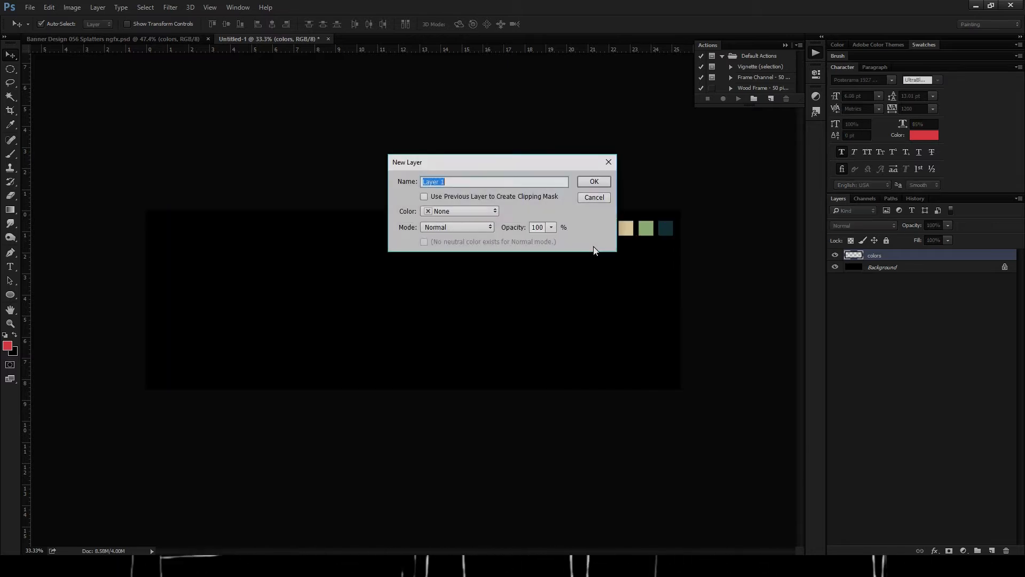
pyautogui.write('gradient')
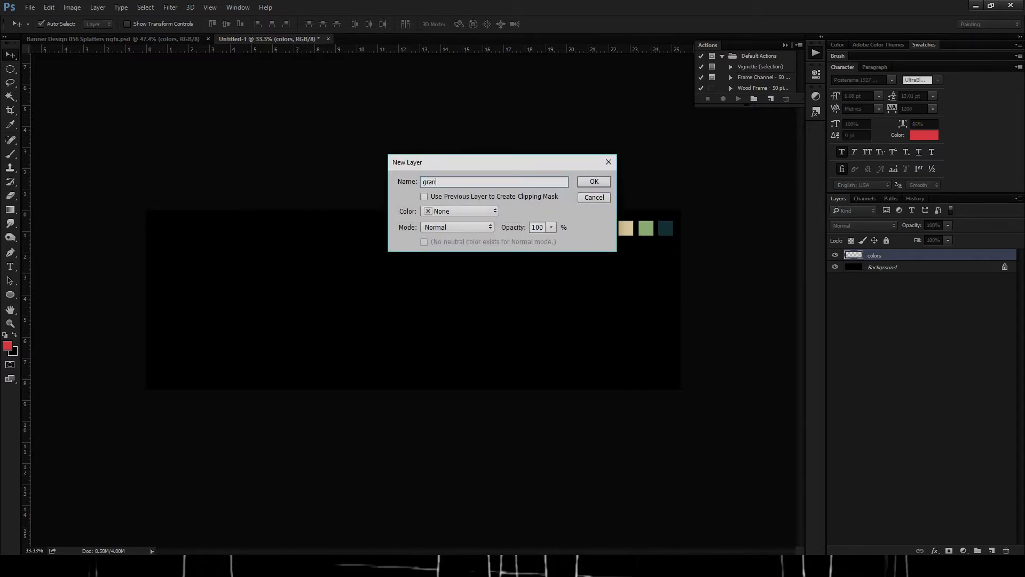
pyautogui.press('Return')
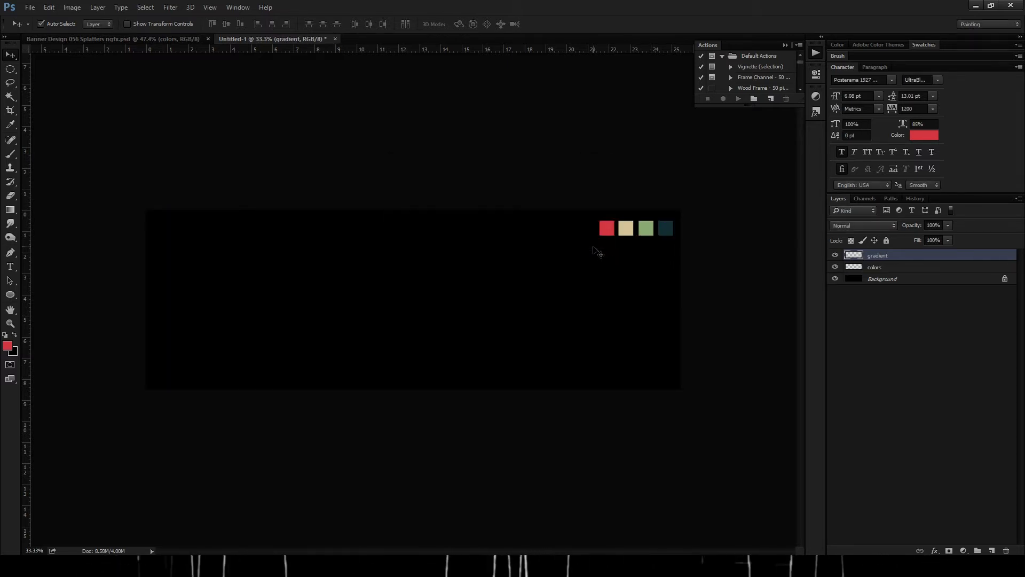
pyautogui.moveTo(881, 256)
pyautogui.mouseDown()
pyautogui.moveTo(897, 267)
pyautogui.moveTo(889, 275)
pyautogui.mouseUp()
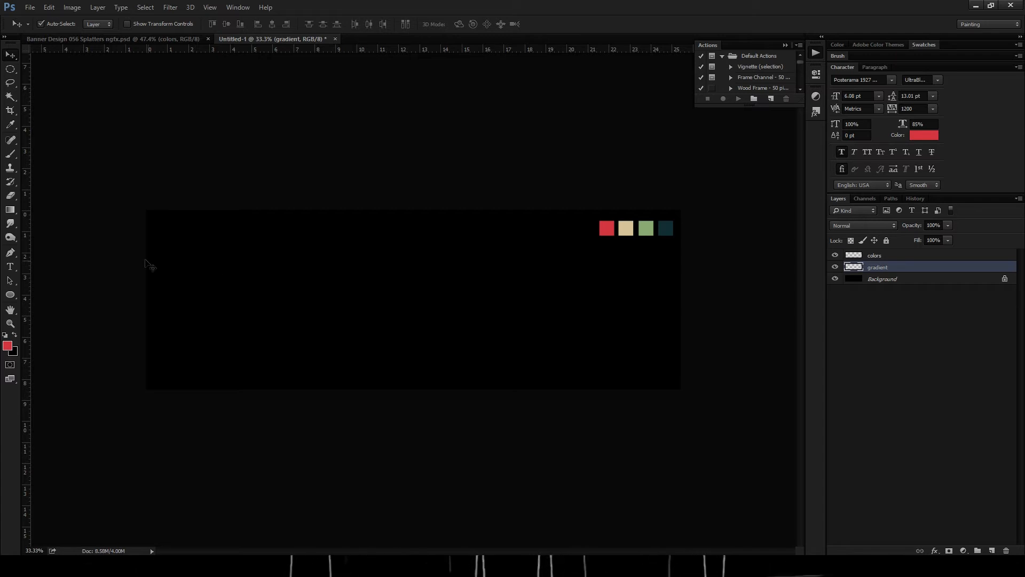
# Choose the radial gradient style and set the foreground color from the beige swatch and the background color from the red swatch.
pyautogui.press('g')
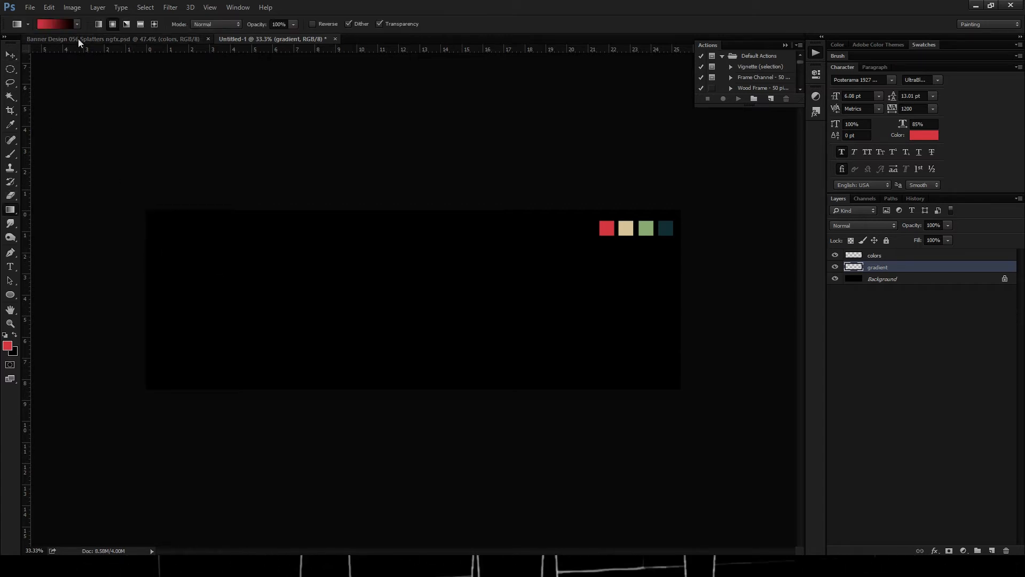
pyautogui.click(113, 23)
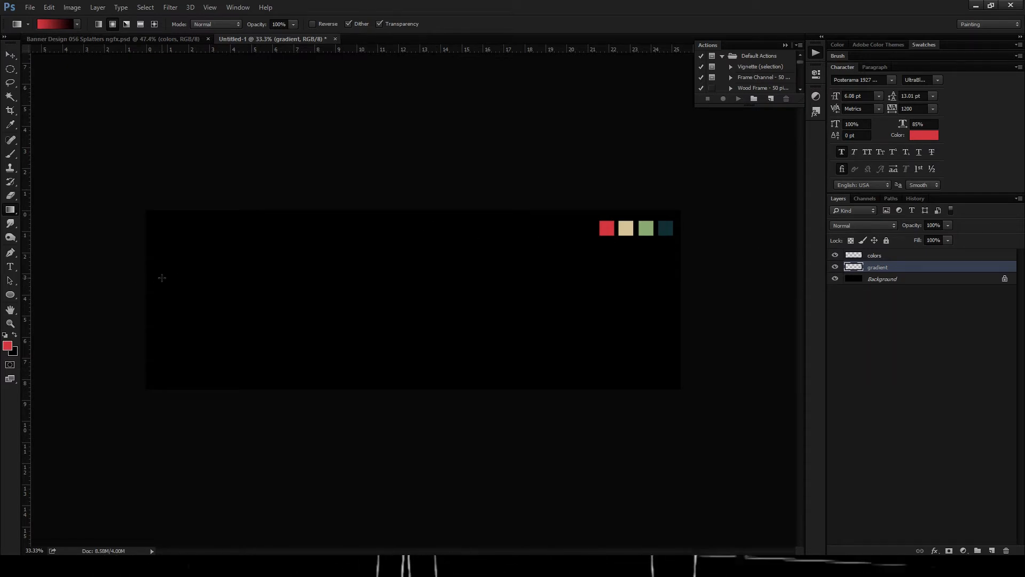
pyautogui.press('i')
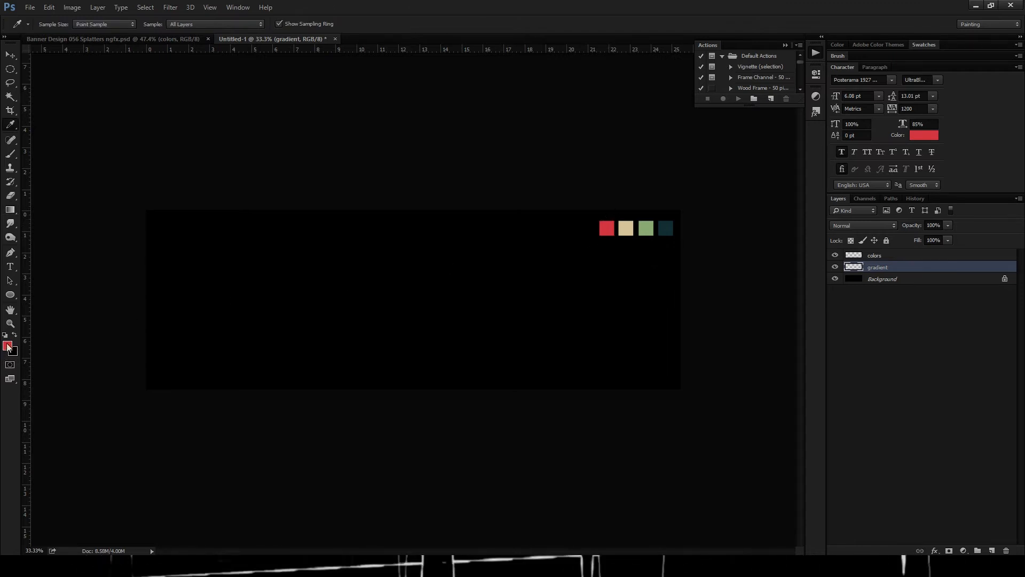
pyautogui.click(629, 224)
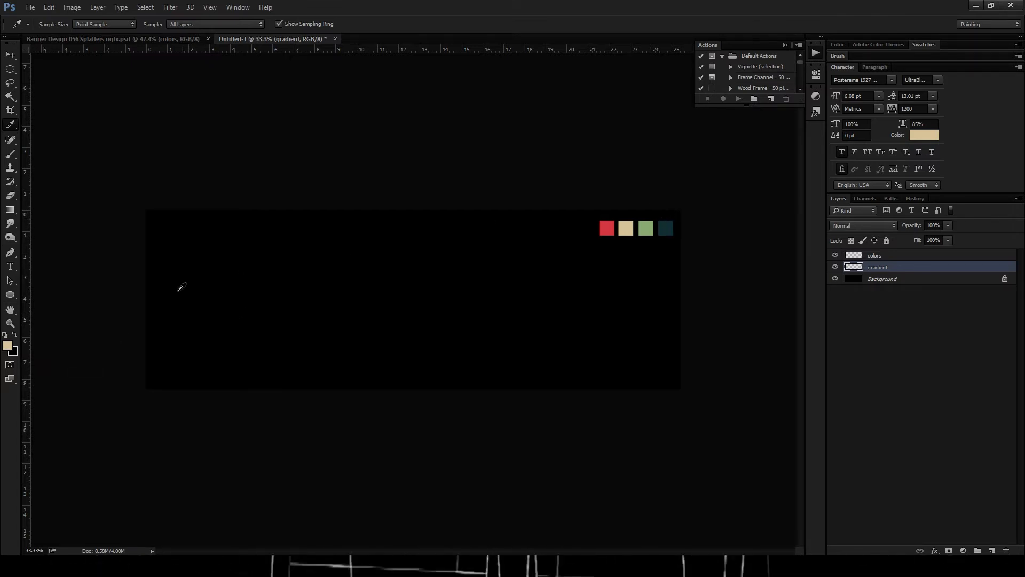
pyautogui.click(584, 233)
pyautogui.click(602, 228)
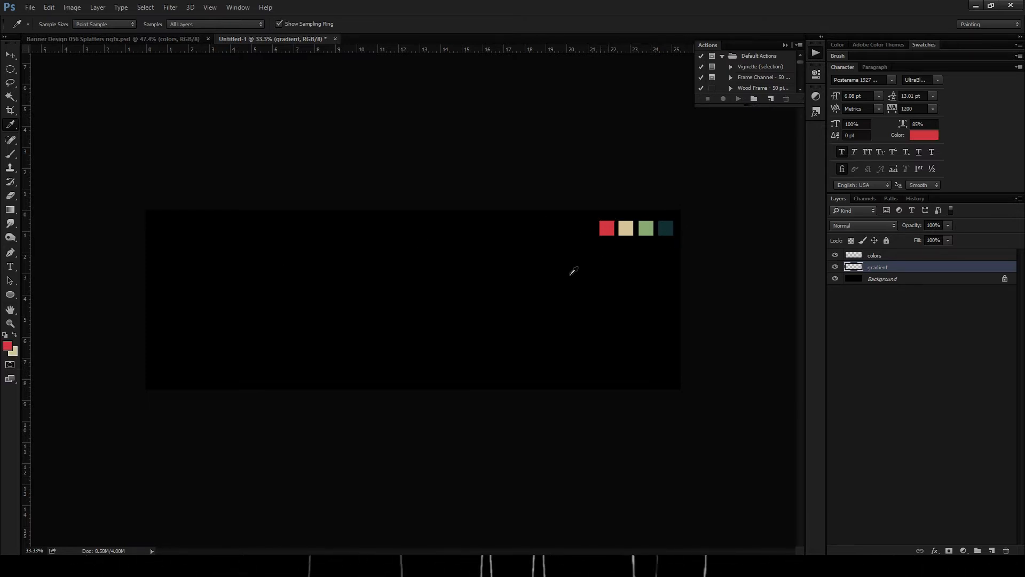
pyautogui.press('x')
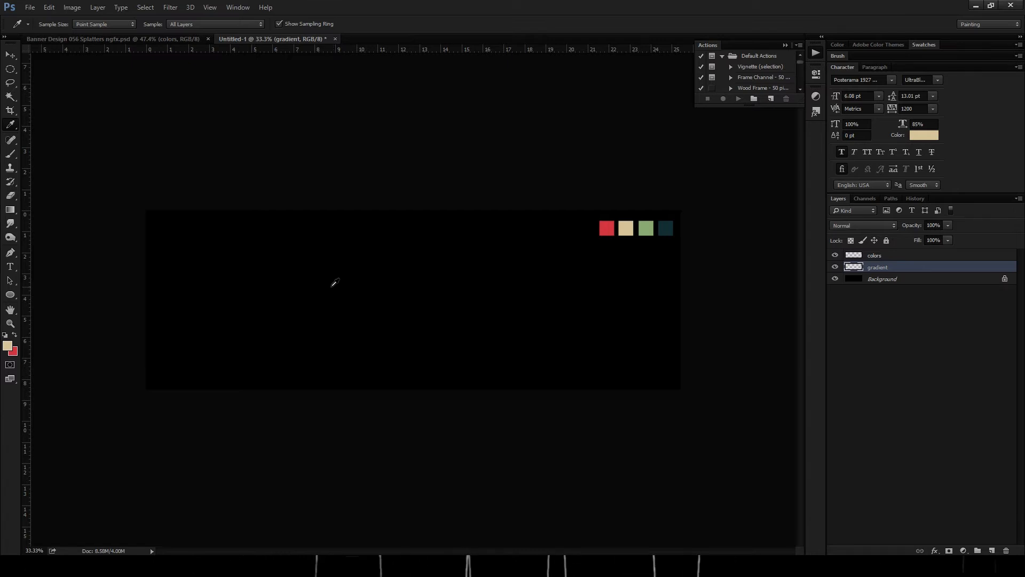
# Fill the gradient layer with a beige-to-red radial gradient centered in the banner's left half, redrawing it to adjust the spread.
pyautogui.press('g')
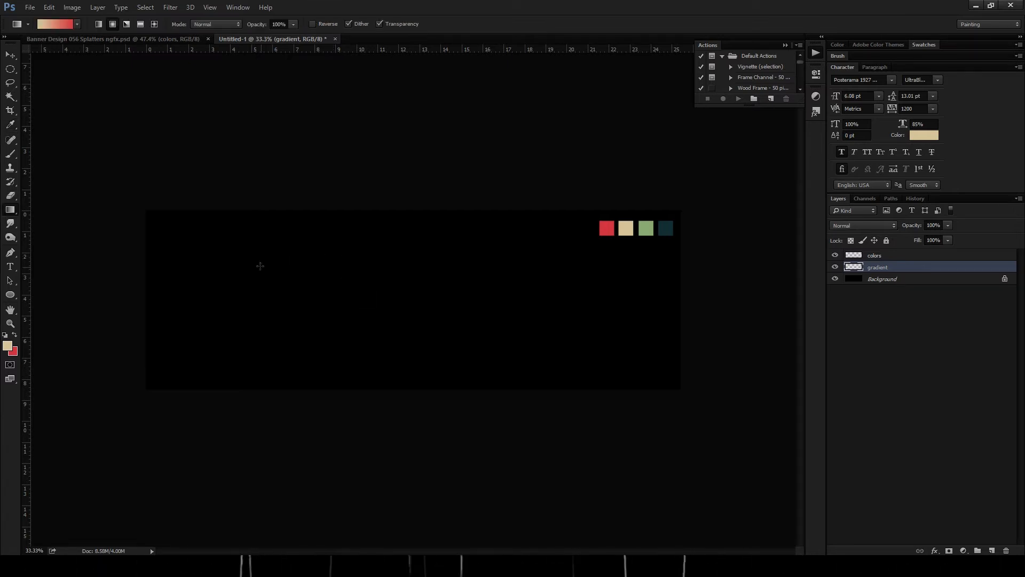
pyautogui.moveTo(242, 265); pyautogui.dragTo(667, 353)
pyautogui.moveTo(218, 245); pyautogui.dragTo(670, 366)
pyautogui.moveTo(274, 267); pyautogui.dragTo(603, 352)
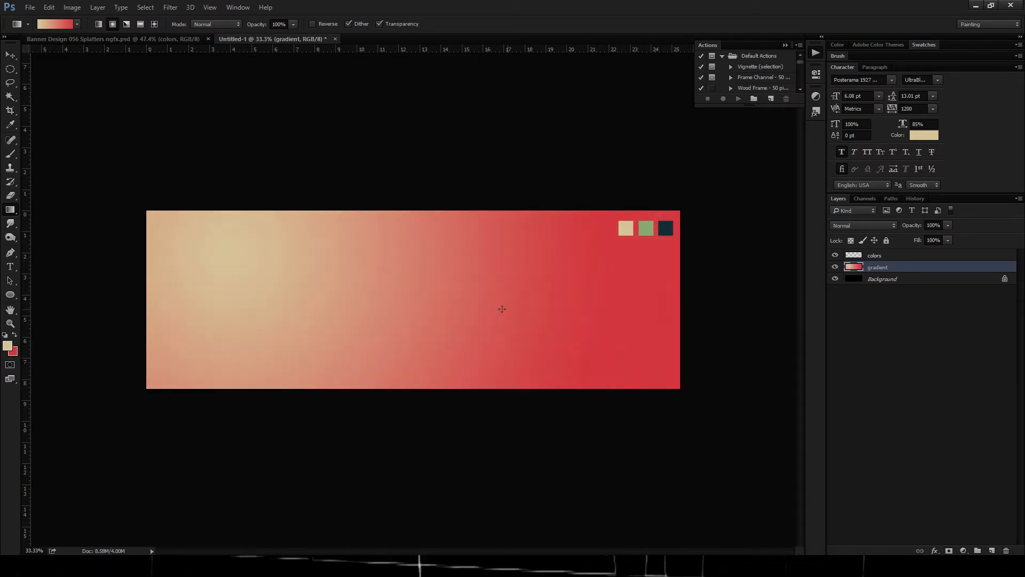
pyautogui.moveTo(238, 265); pyautogui.dragTo(549, 336)
pyautogui.moveTo(260, 261); pyautogui.dragTo(639, 356)
pyautogui.moveTo(260, 259); pyautogui.dragTo(593, 361)
pyautogui.moveTo(213, 249); pyautogui.dragTo(643, 374)
pyautogui.moveTo(358, 289); pyautogui.dragTo(656, 367)
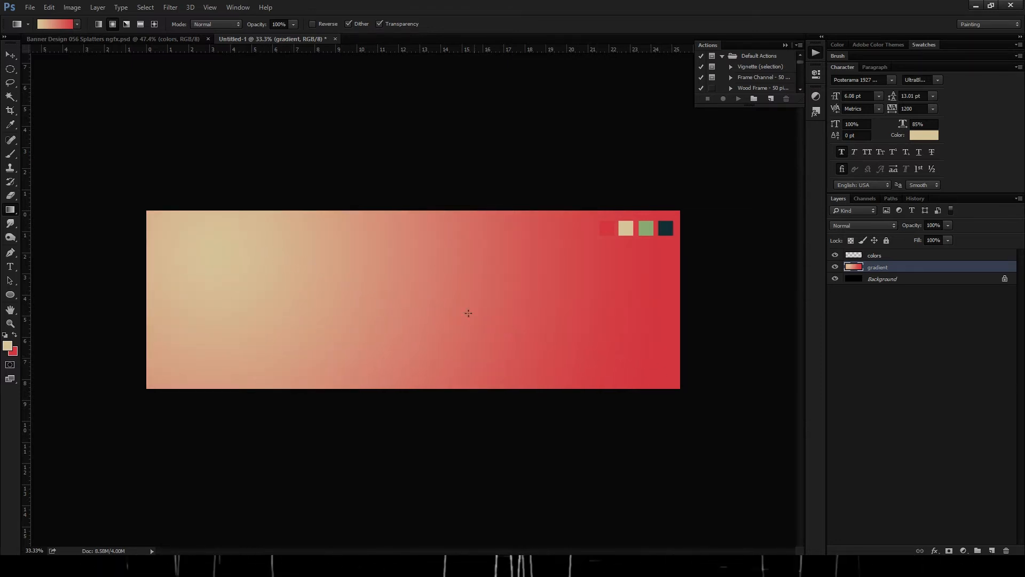
pyautogui.moveTo(295, 254); pyautogui.dragTo(653, 374)
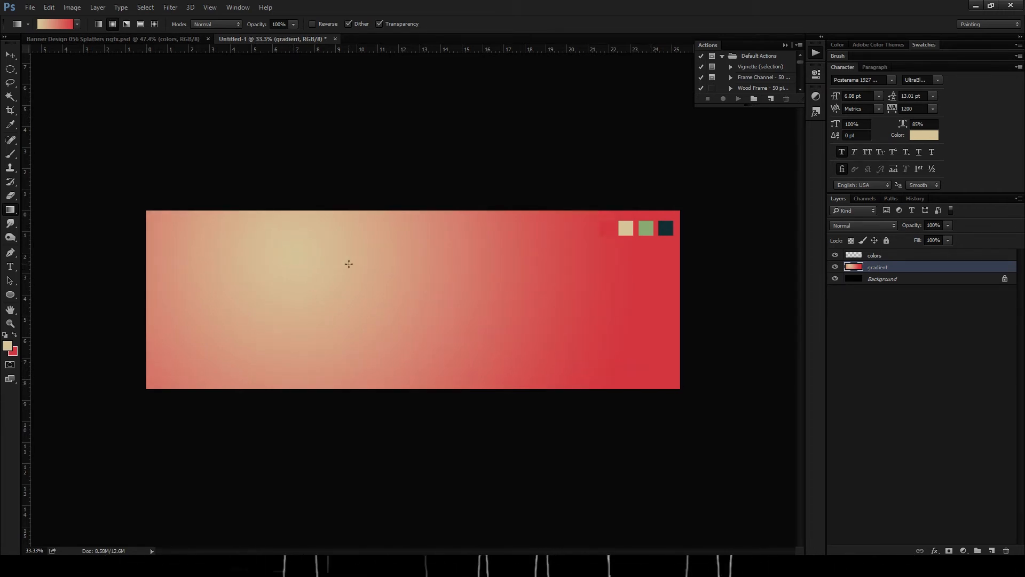
pyautogui.moveTo(323, 295); pyautogui.dragTo(650, 353)
pyautogui.moveTo(286, 282); pyautogui.dragTo(591, 336)
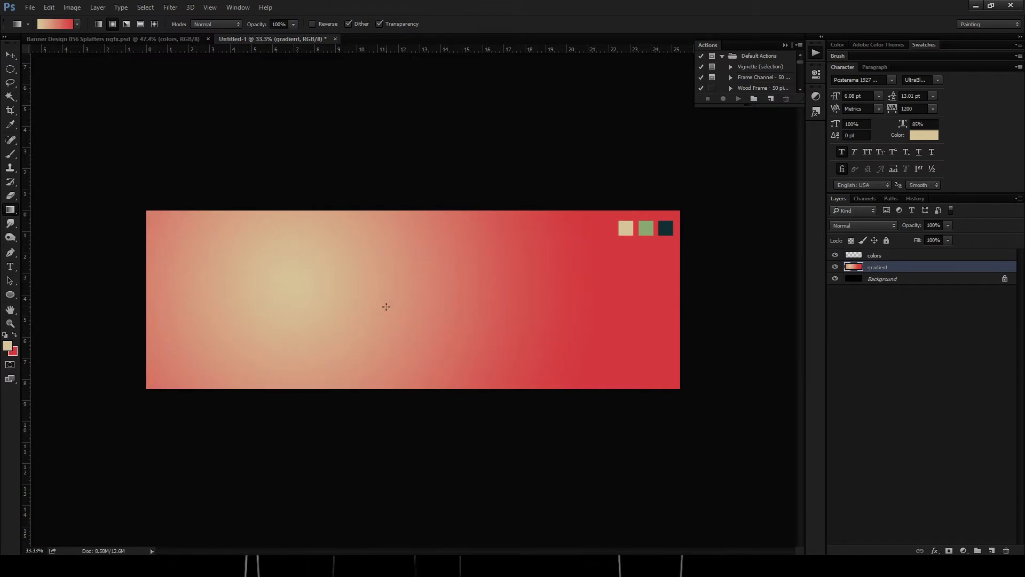
pyautogui.moveTo(292, 290); pyautogui.dragTo(630, 298)
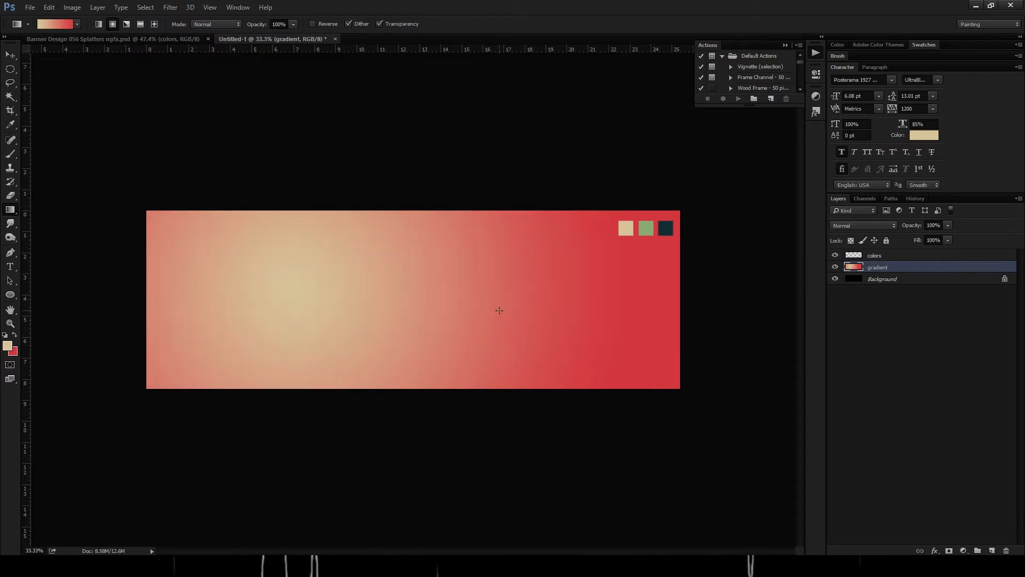
pyautogui.moveTo(293, 300); pyautogui.dragTo(492, 338)
pyautogui.moveTo(280, 287); pyautogui.dragTo(579, 331)
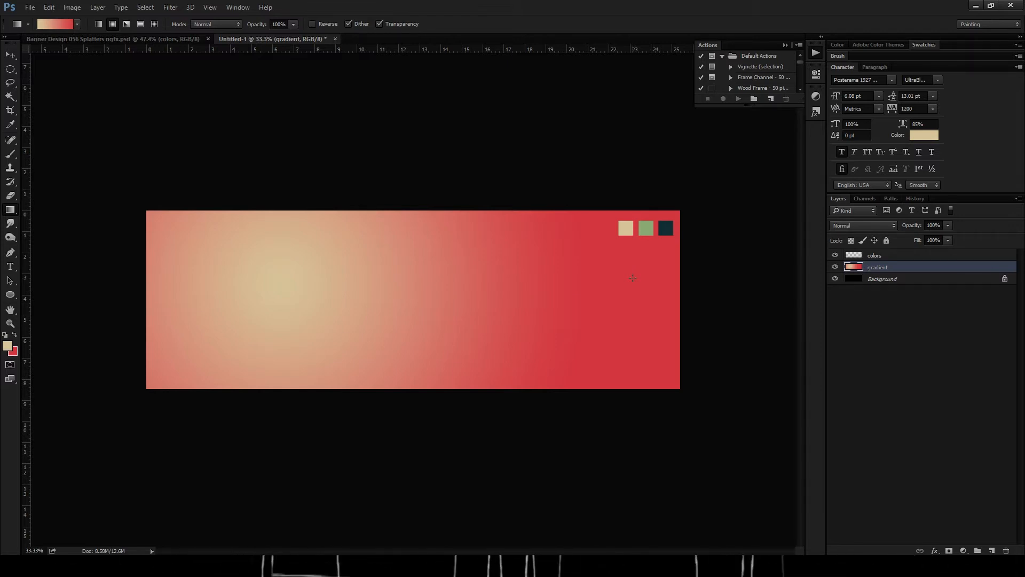
pyautogui.click(835, 255)
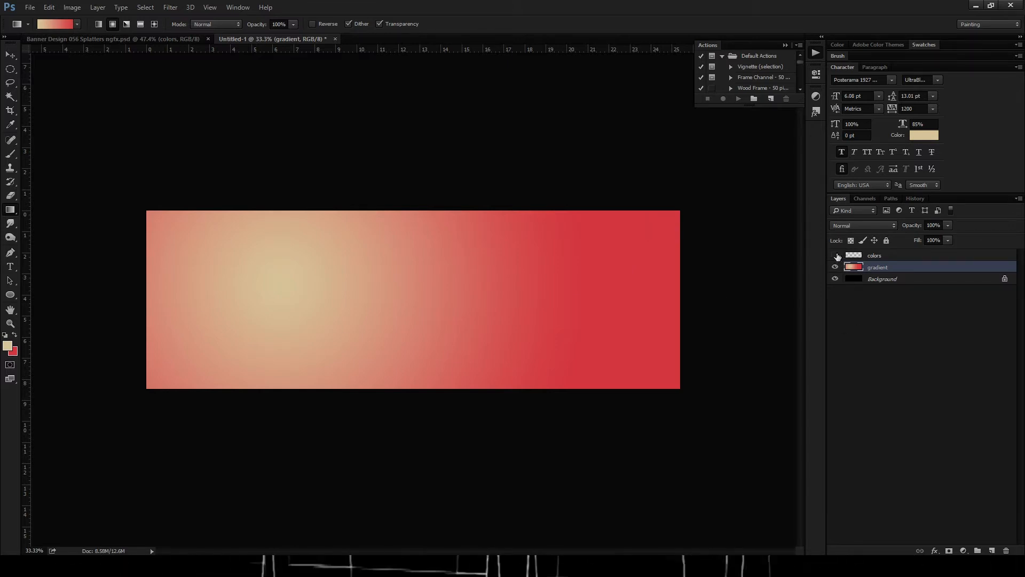
pyautogui.click(835, 256)
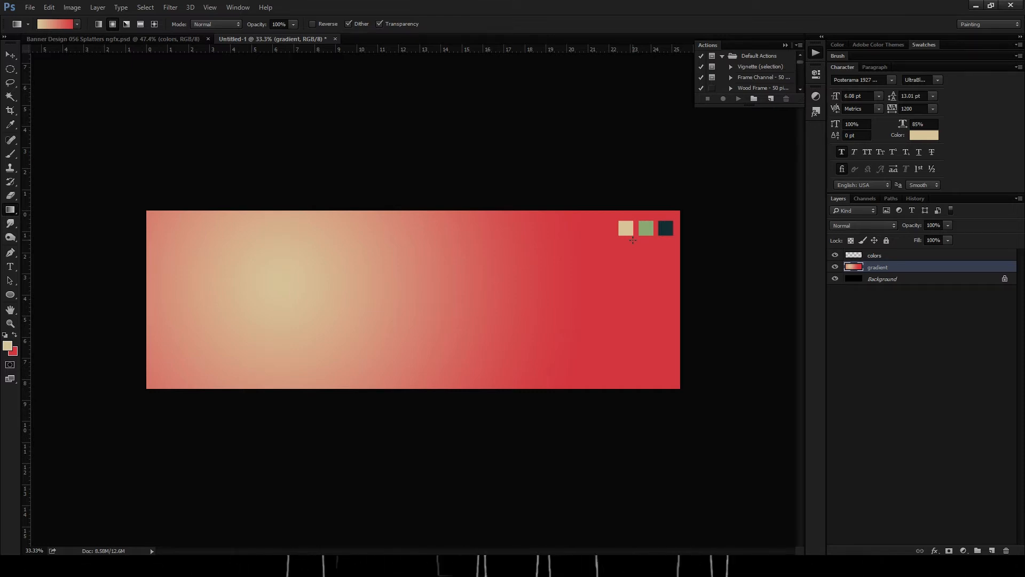
# Add a new layer named "splatter 1" directly above the gradient layer.
pyautogui.hotkey('ctrl', 'shift', 'n')
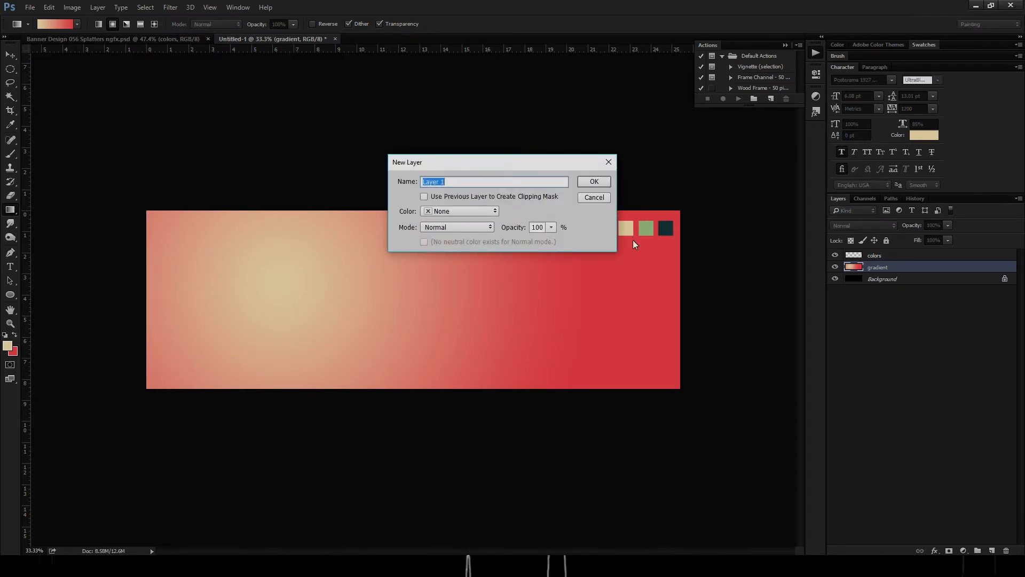
pyautogui.write('splatter 1')
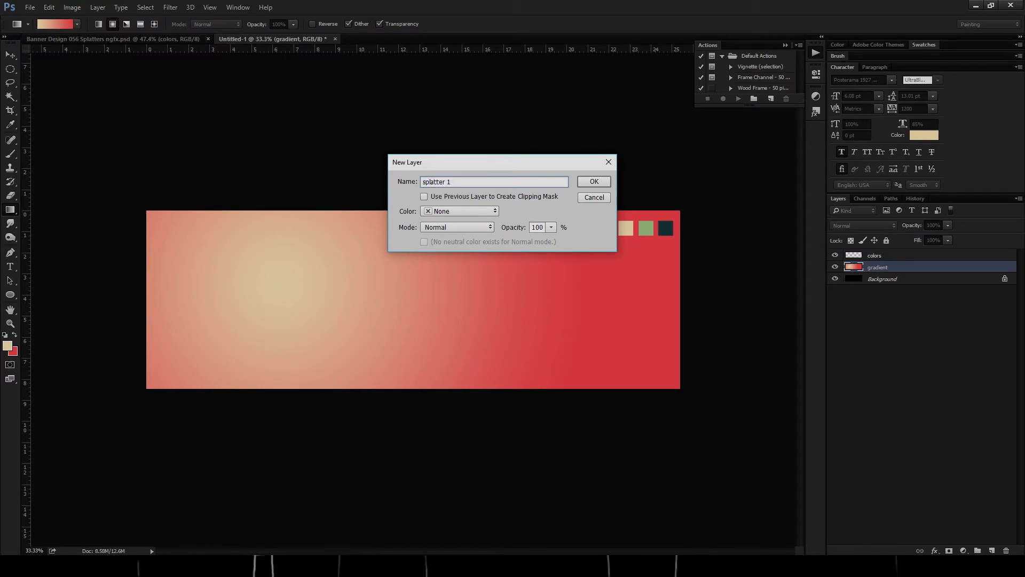
pyautogui.press('Return')
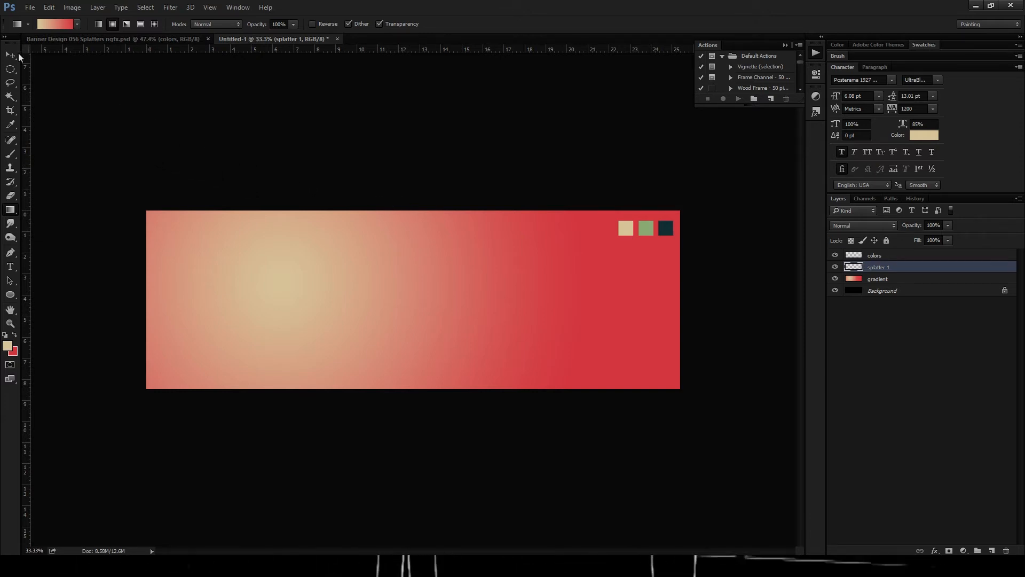
# Make a circular selection with the Elliptical Marquee just left of the banner's center, spanning most of its height.
pyautogui.click(12, 69)
pyautogui.click(12, 65)
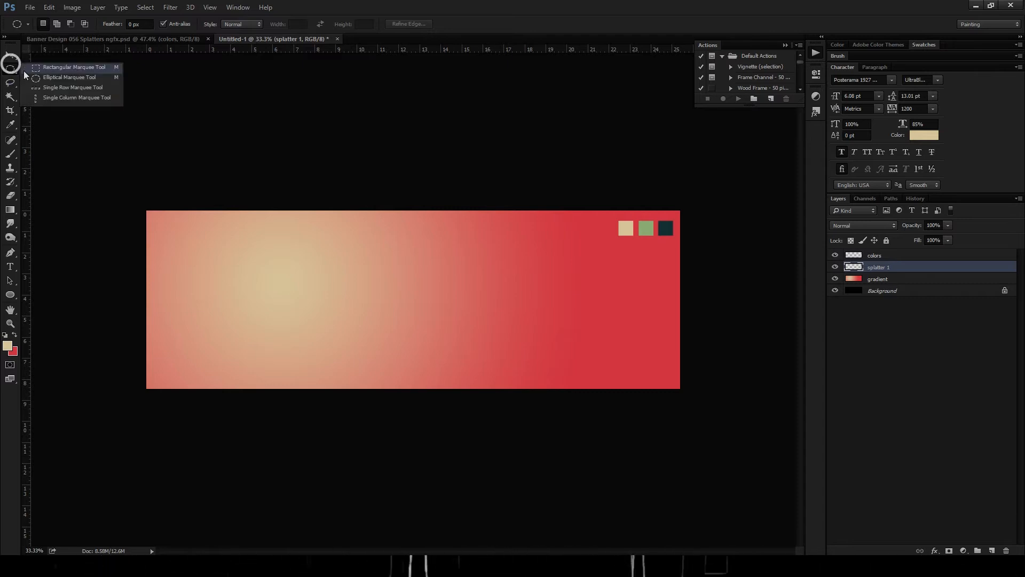
pyautogui.click(73, 79)
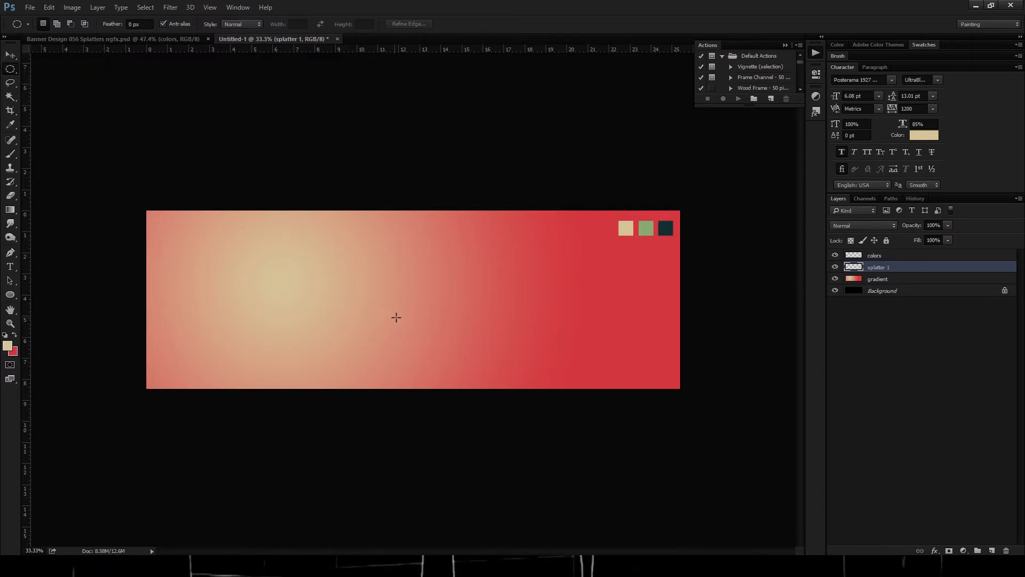
pyautogui.moveTo(291, 219); pyautogui.dragTo(475, 381)
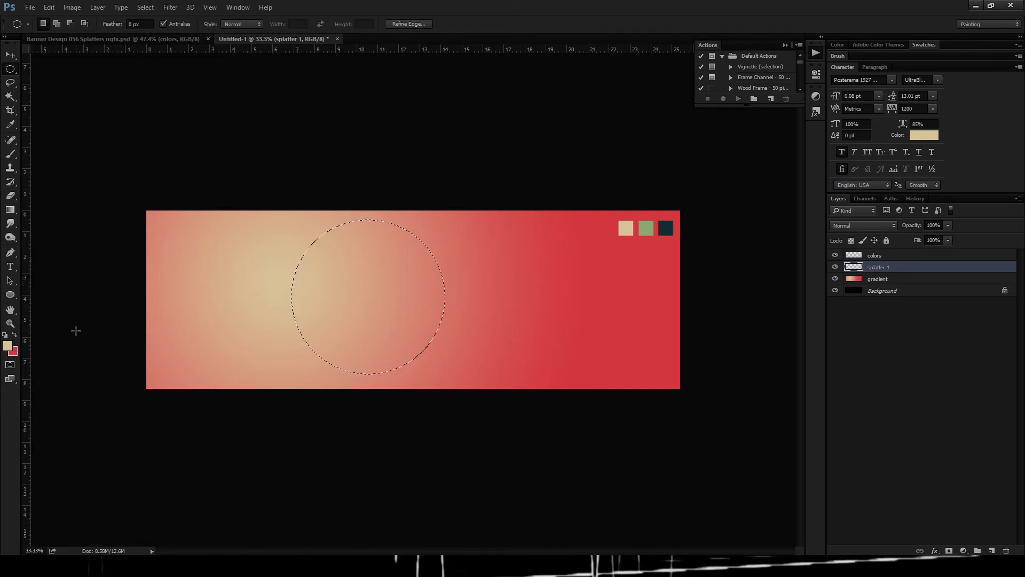
# Sample the dark teal swatch and arrange the colors with red as foreground and dark teal as background.
pyautogui.press('x')
pyautogui.press('x')
pyautogui.press('i')
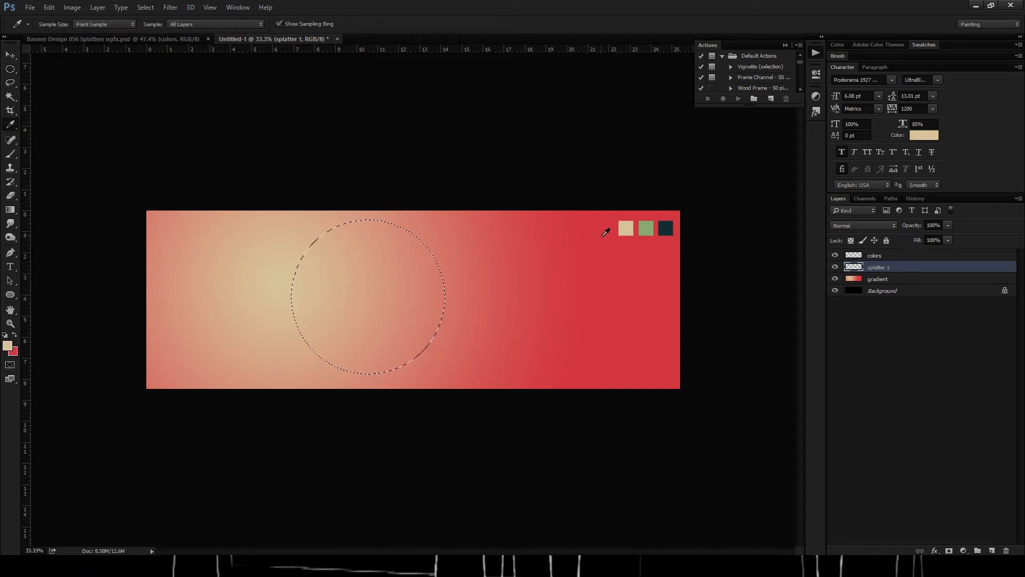
pyautogui.click(670, 225)
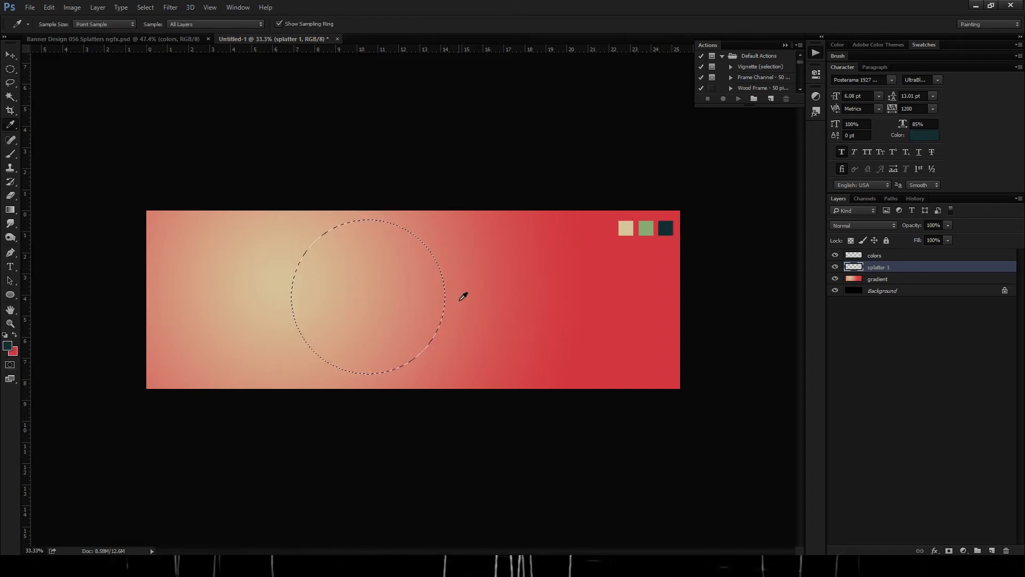
pyautogui.press('x')
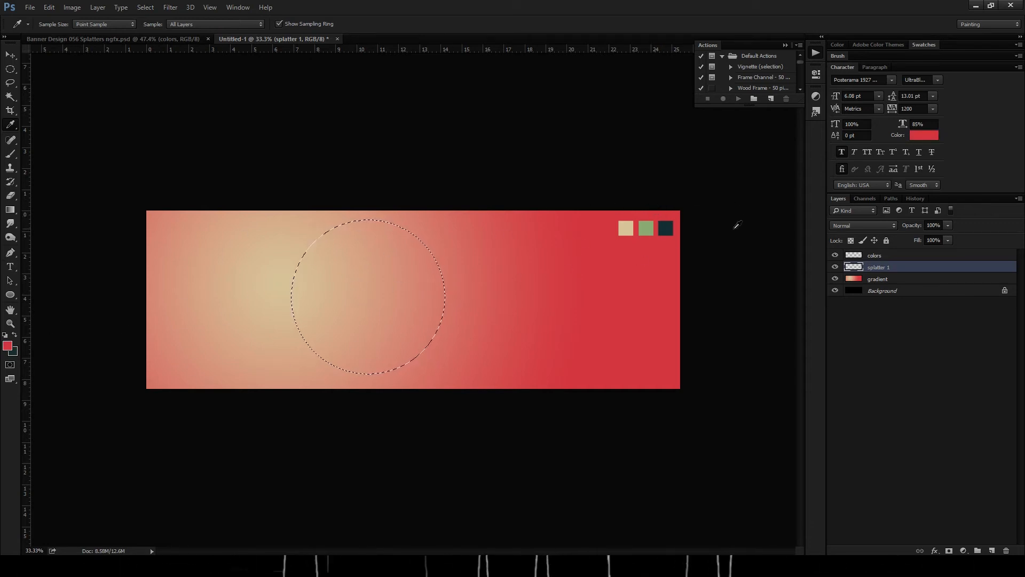
# Fill the circular selection on the splatter 1 layer with a radial gradient running from red at its left to dark teal.
pyautogui.press('g')
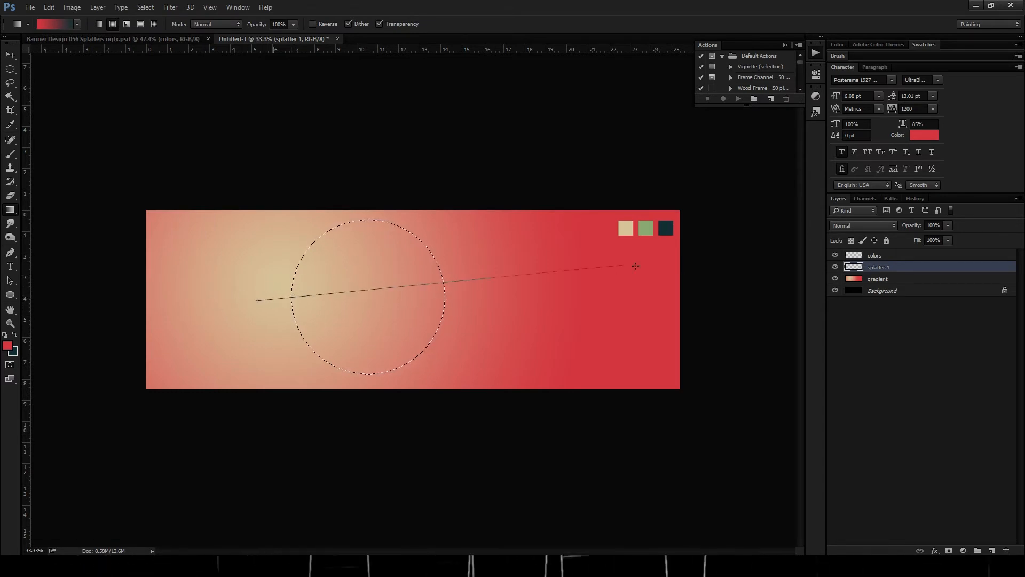
pyautogui.moveTo(459, 274); pyautogui.dragTo(452, 275)
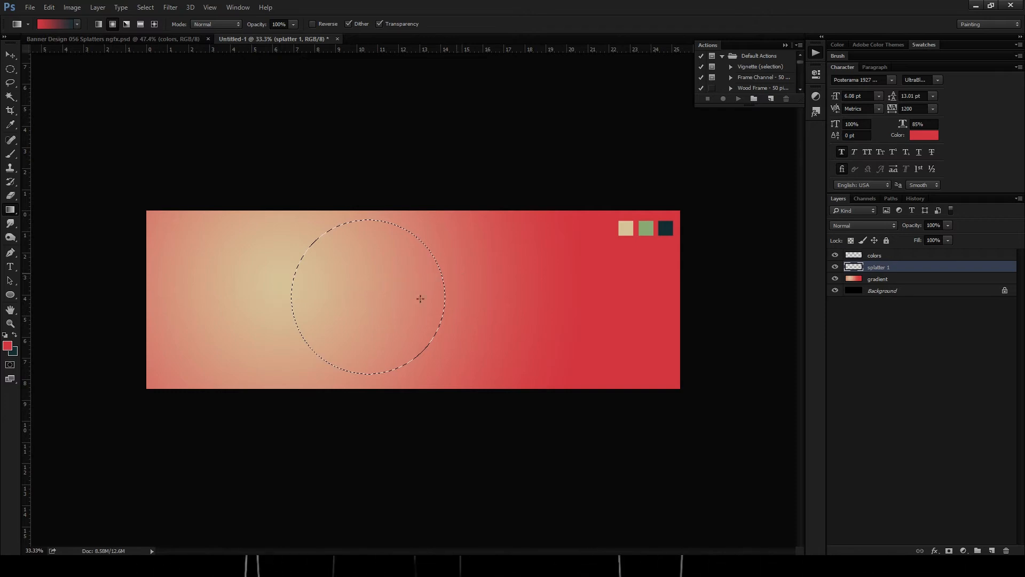
pyautogui.moveTo(213, 338); pyautogui.dragTo(544, 242)
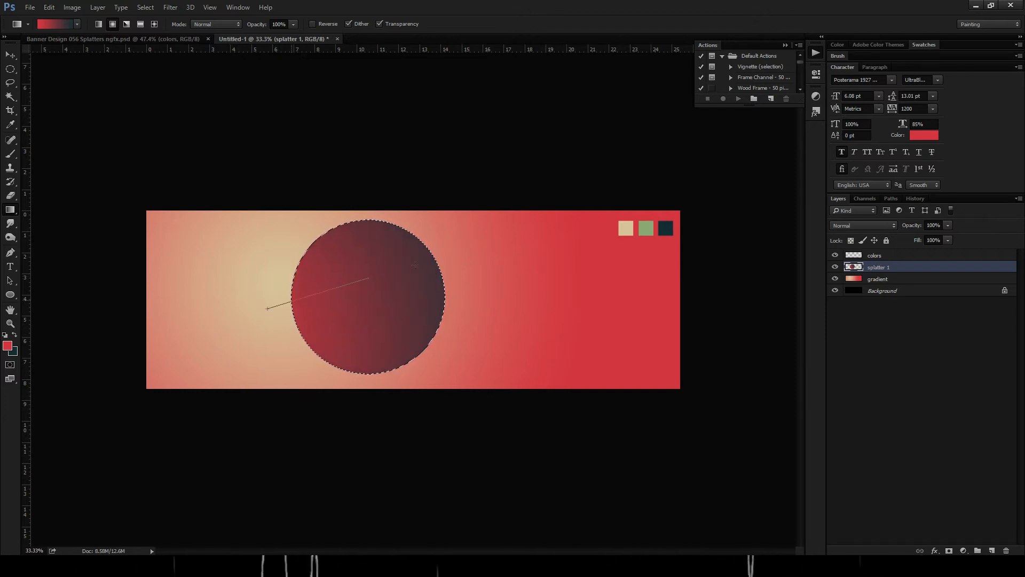
pyautogui.moveTo(193, 339); pyautogui.dragTo(487, 244)
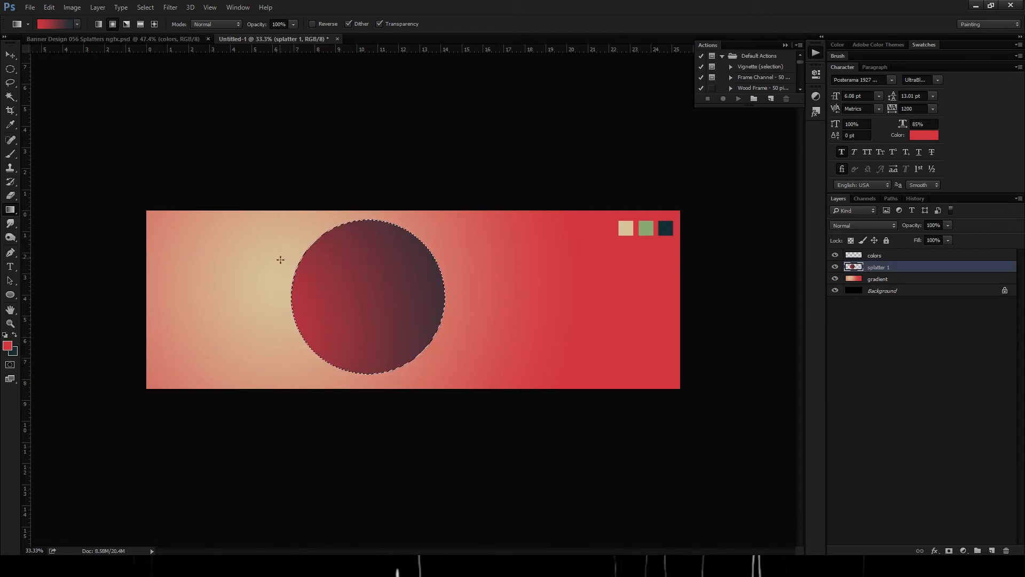
# Refill the circular selection with the red-to-dark-teal radial gradient starting at its upper left, deselect, and shift the circle slightly right of the banner's center.
pyautogui.moveTo(291, 249); pyautogui.dragTo(506, 376)
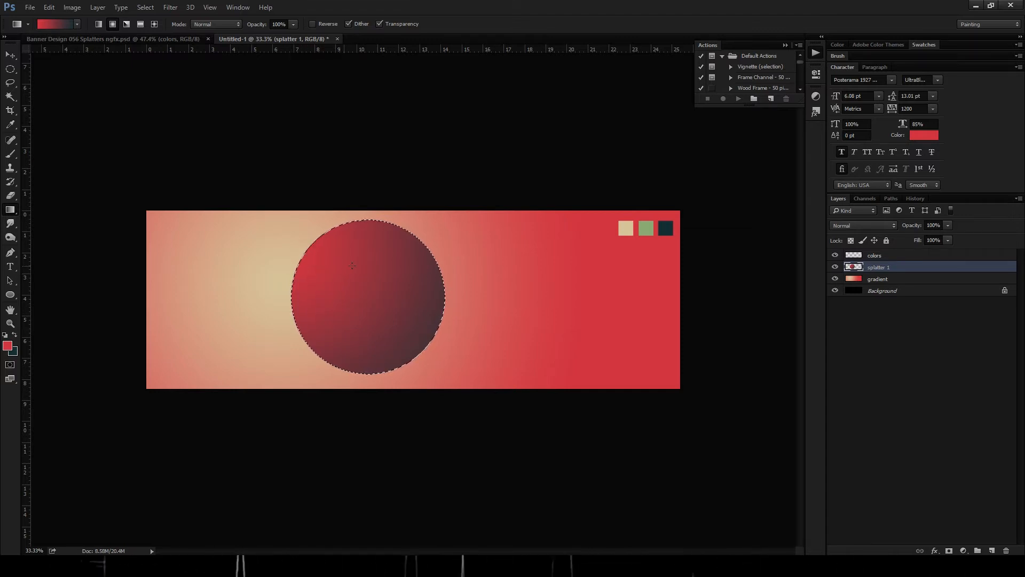
pyautogui.hotkey('ctrl', 'd')
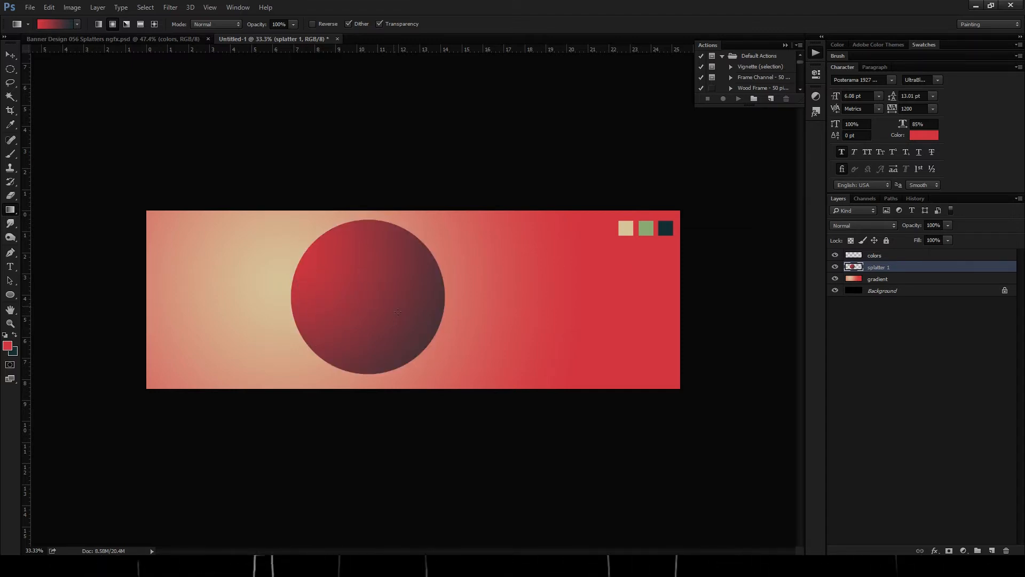
pyautogui.press('v')
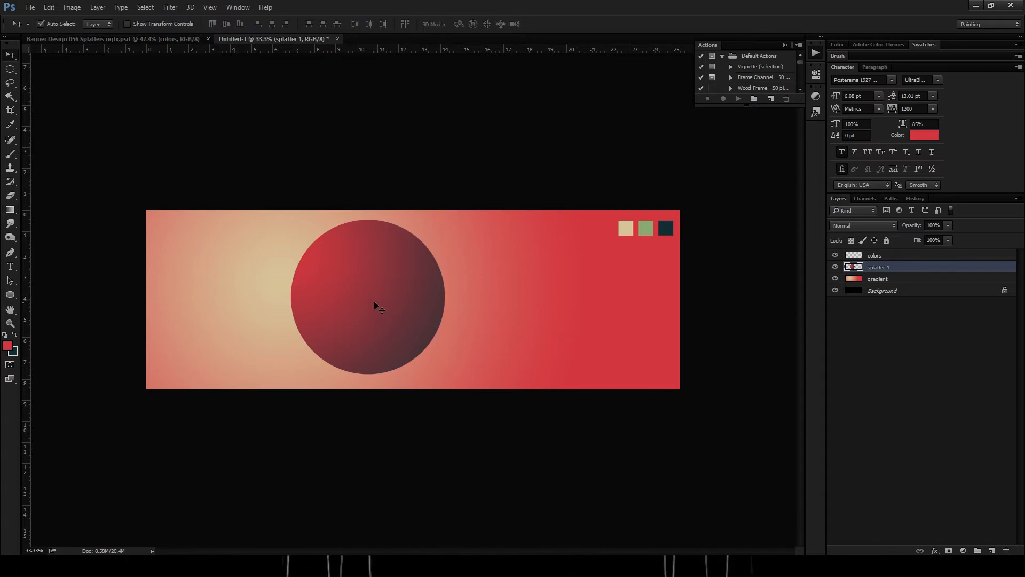
pyautogui.moveTo(367, 300); pyautogui.dragTo(433, 302)
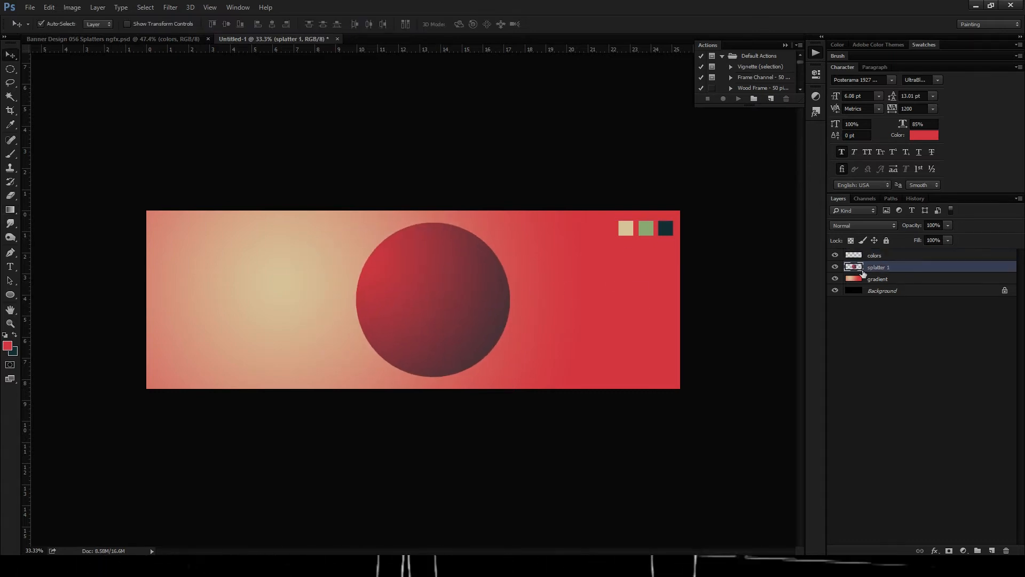
# Duplicate the splatter 1 layer twice and put all three circle layers into one group.
pyautogui.hotkey('ctrl', 'j')
pyautogui.hotkey('ctrl', 'j')
pyautogui.keyDown('shift'); pyautogui.click(901, 289); pyautogui.keyUp('shift')
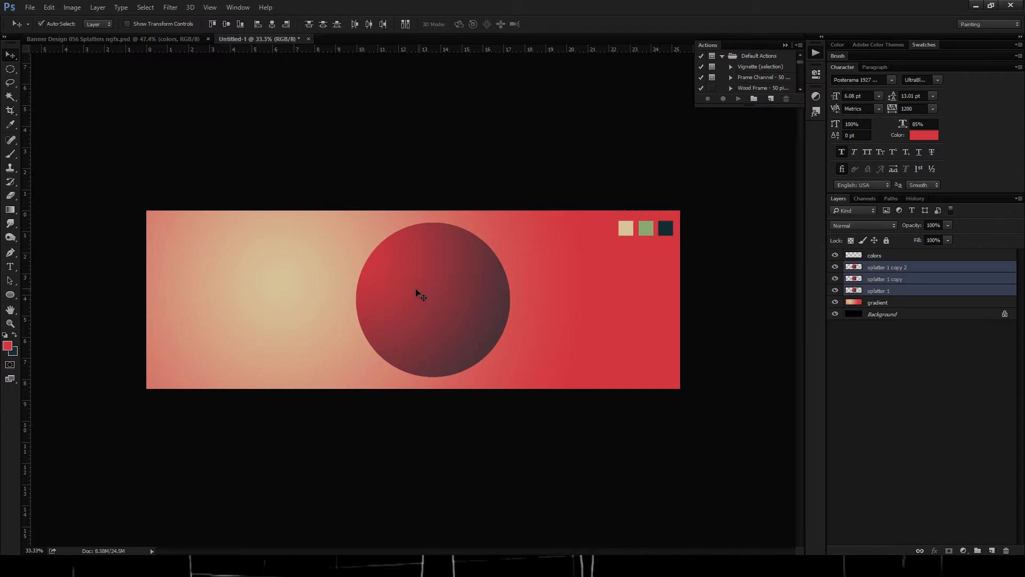
pyautogui.moveTo(419, 289); pyautogui.dragTo(399, 289)
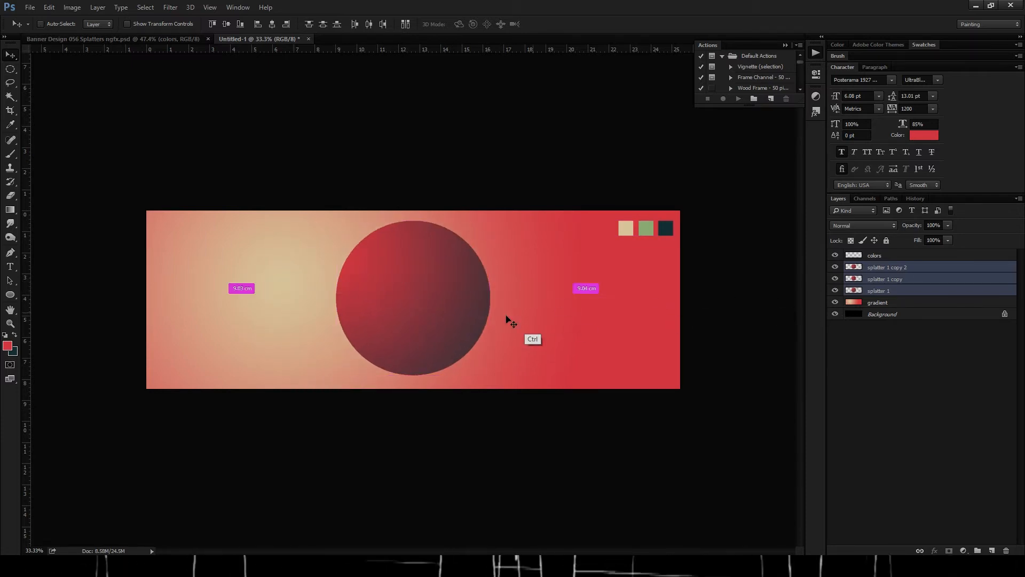
pyautogui.hotkey('ctrl', 'z')
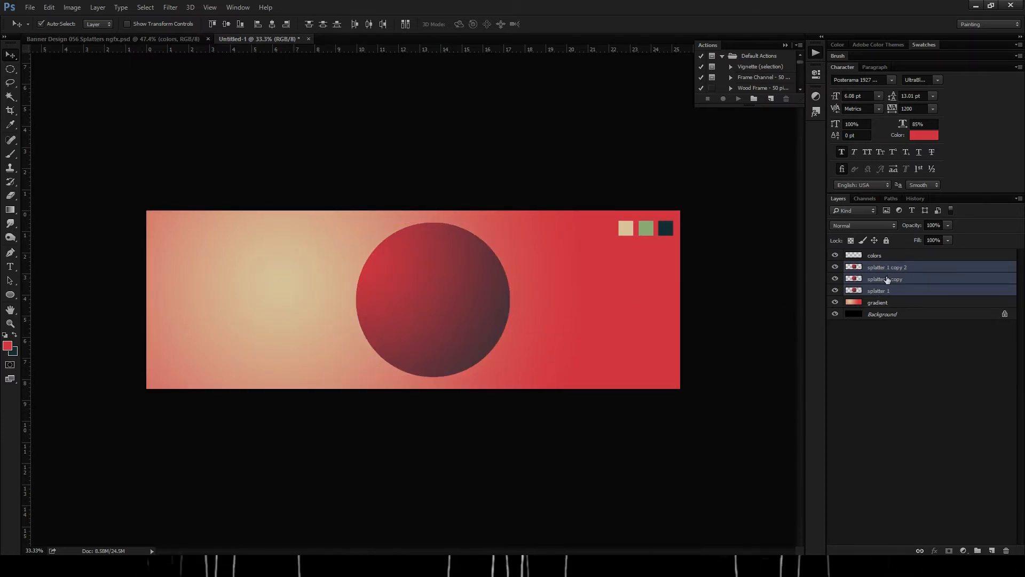
pyautogui.hotkey('ctrl', 'g')
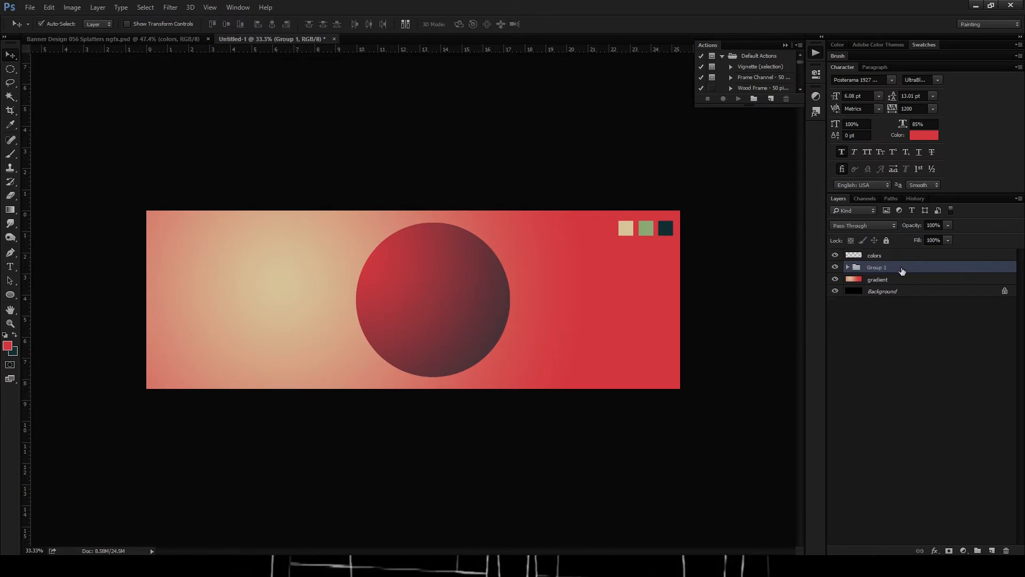
# Rename the new layer group "splatter" and expand it to show its layers.
pyautogui.doubleClick(876, 267)
pyautogui.write('splatter')
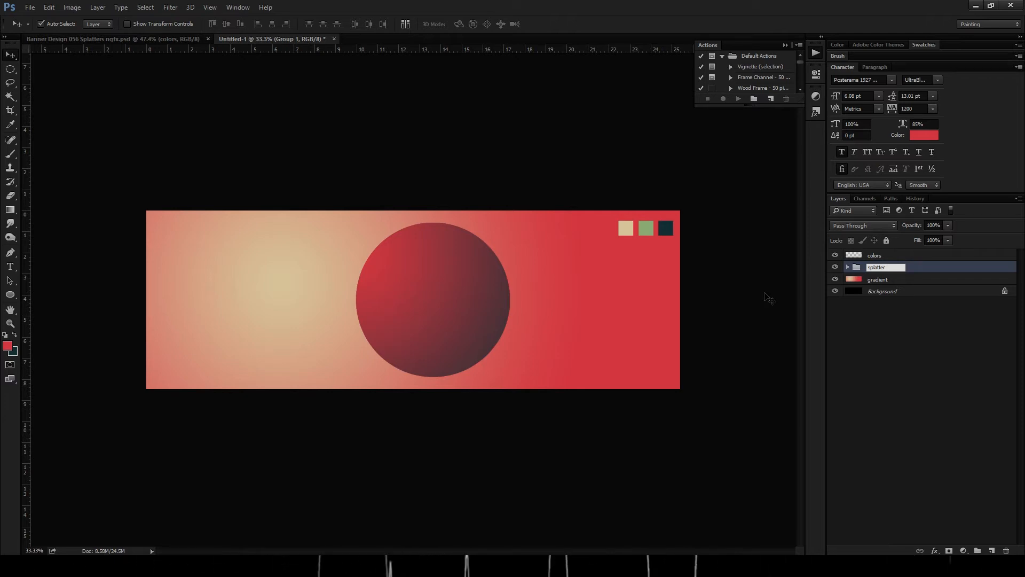
pyautogui.write(' 123')
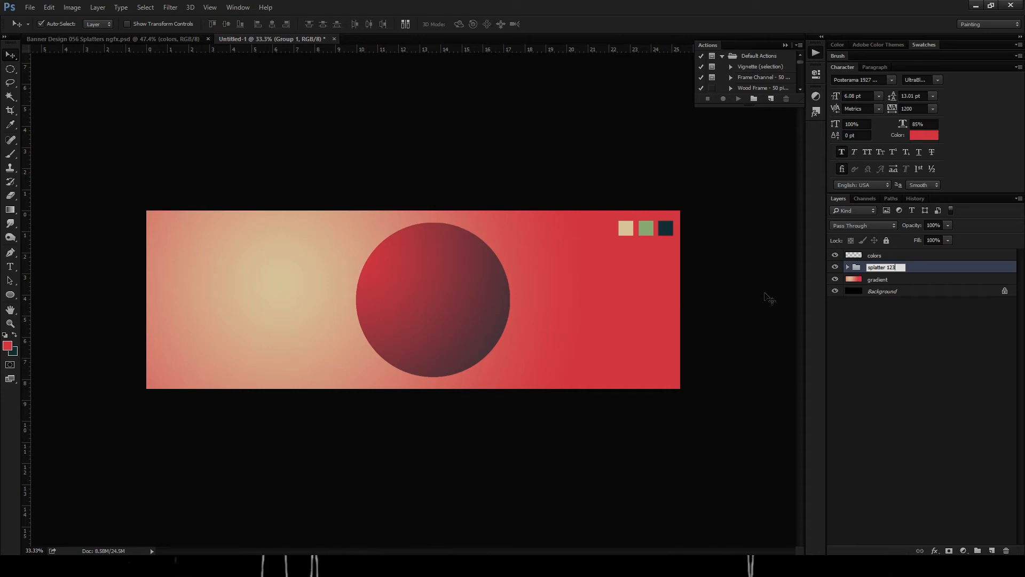
pyautogui.press('Return')
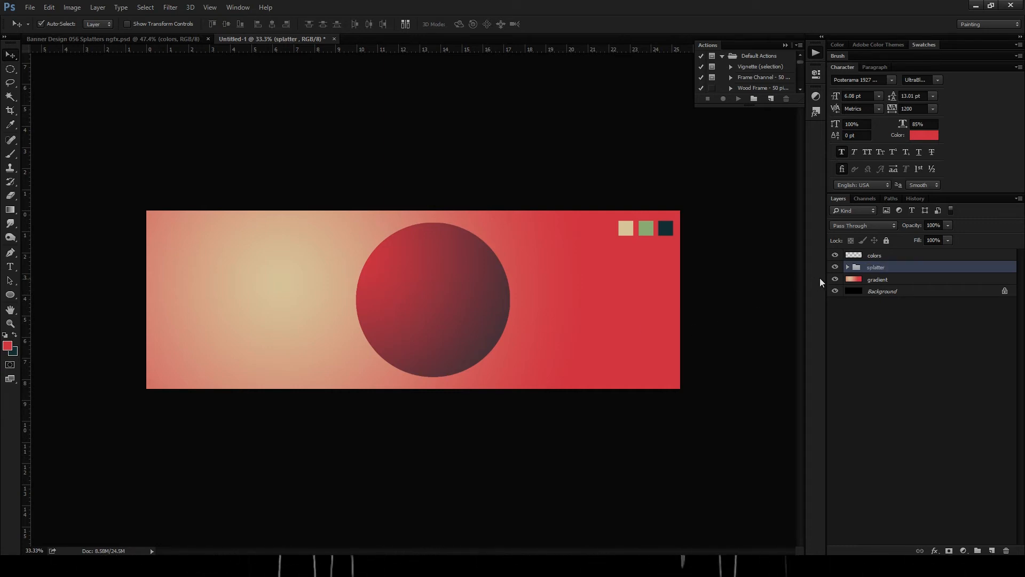
pyautogui.click(848, 267)
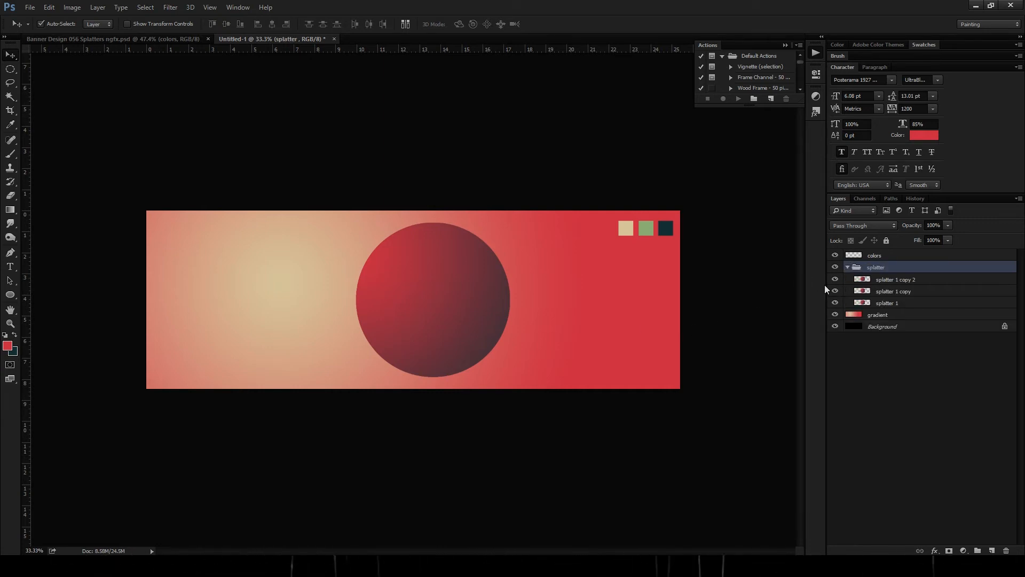
# Set up a sine Wave distortion for the splatter 1 layer: 86 generators, wavelength 213 to 314, amplitude 1 to 29, scale 100%, Repeat Edge Pixels.
pyautogui.click(884, 291)
pyautogui.click(881, 304)
pyautogui.click(886, 281)
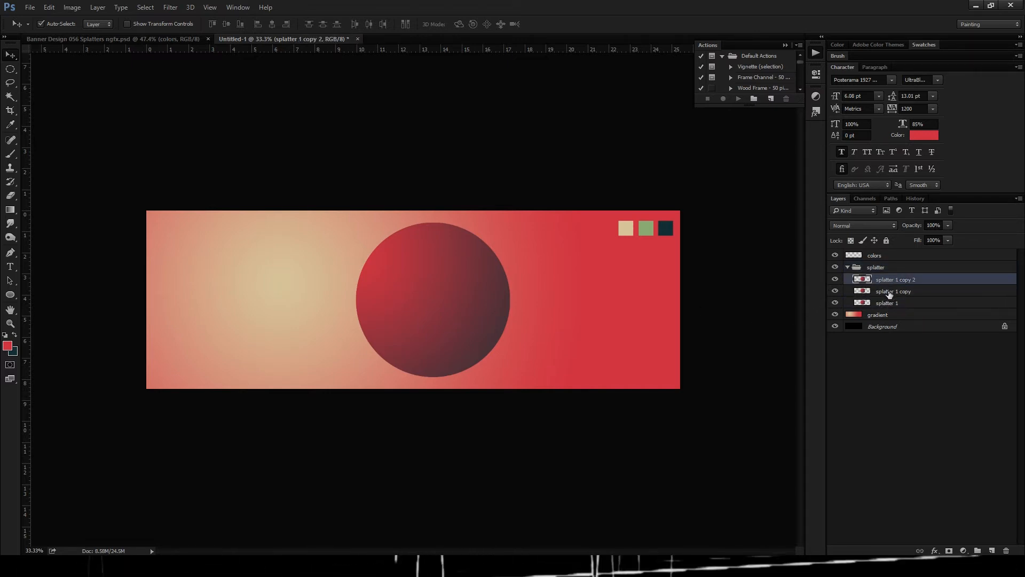
pyautogui.click(895, 303)
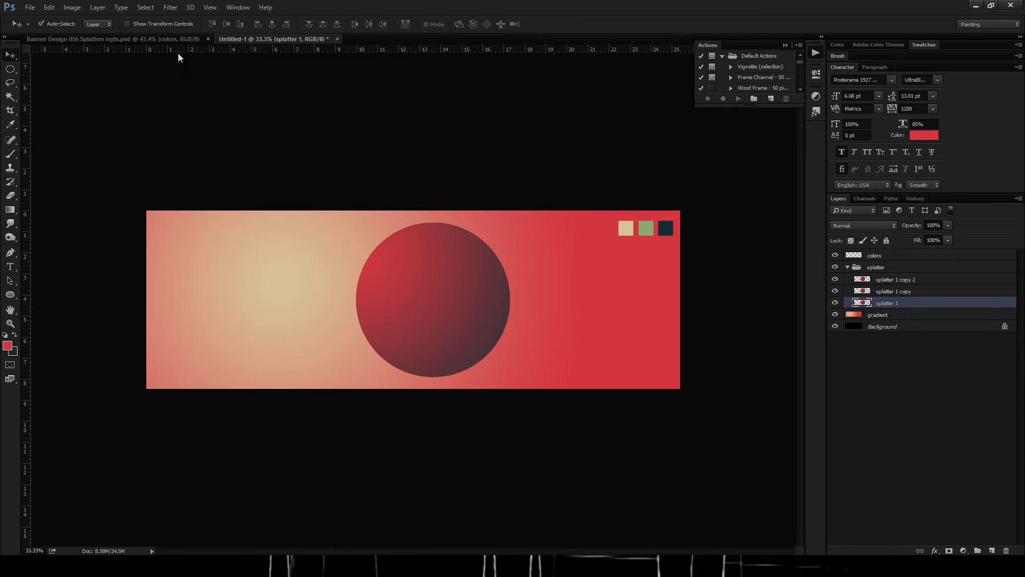
pyautogui.click(172, 9)
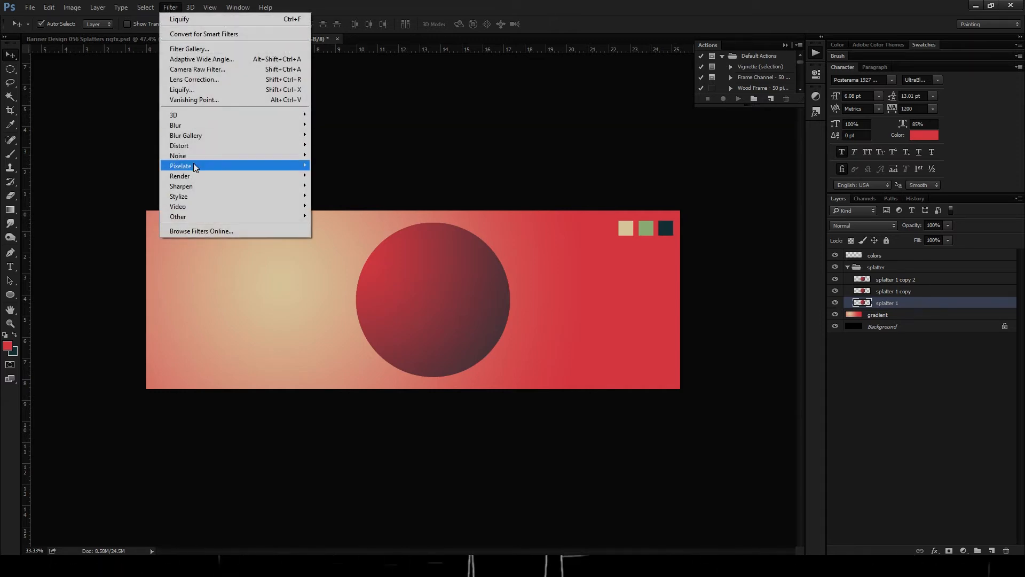
pyautogui.moveTo(182, 145)
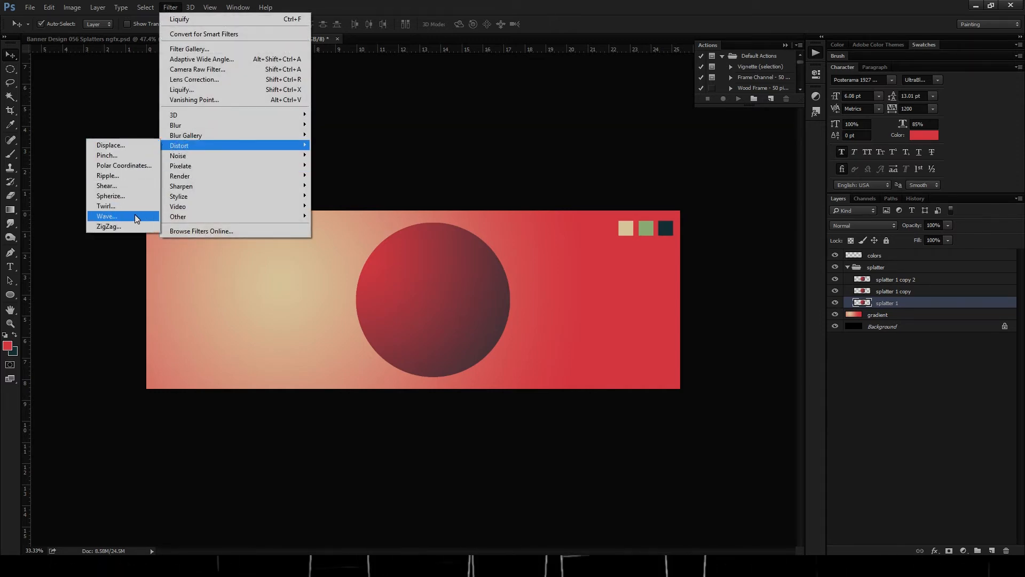
pyautogui.click(112, 220)
pyautogui.moveTo(857, 285); pyautogui.dragTo(659, 270)
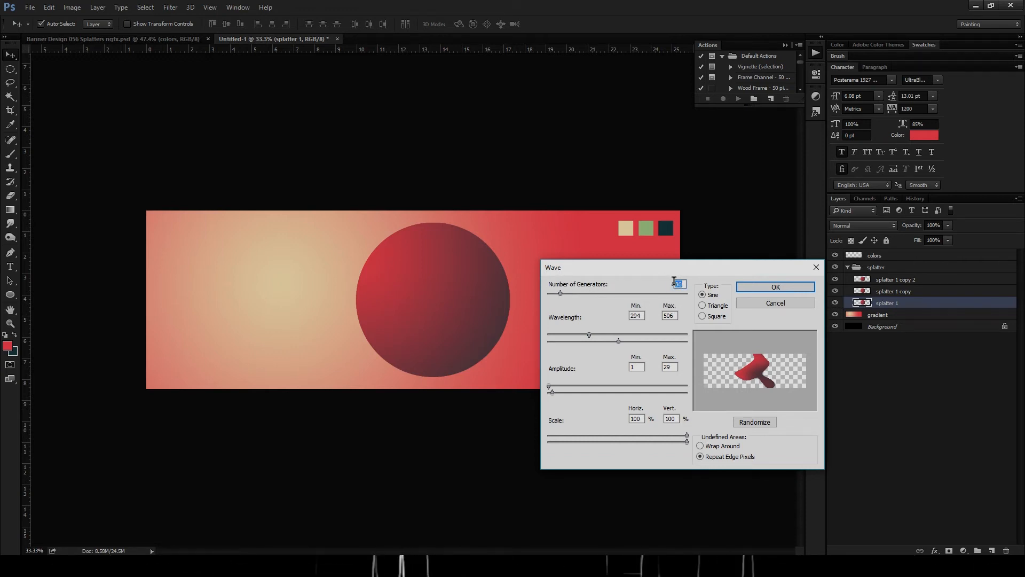
pyautogui.moveTo(589, 335)
pyautogui.mouseDown()
pyautogui.moveTo(574, 335)
pyautogui.moveTo(600, 342)
pyautogui.moveTo(590, 340)
pyautogui.mouseUp()
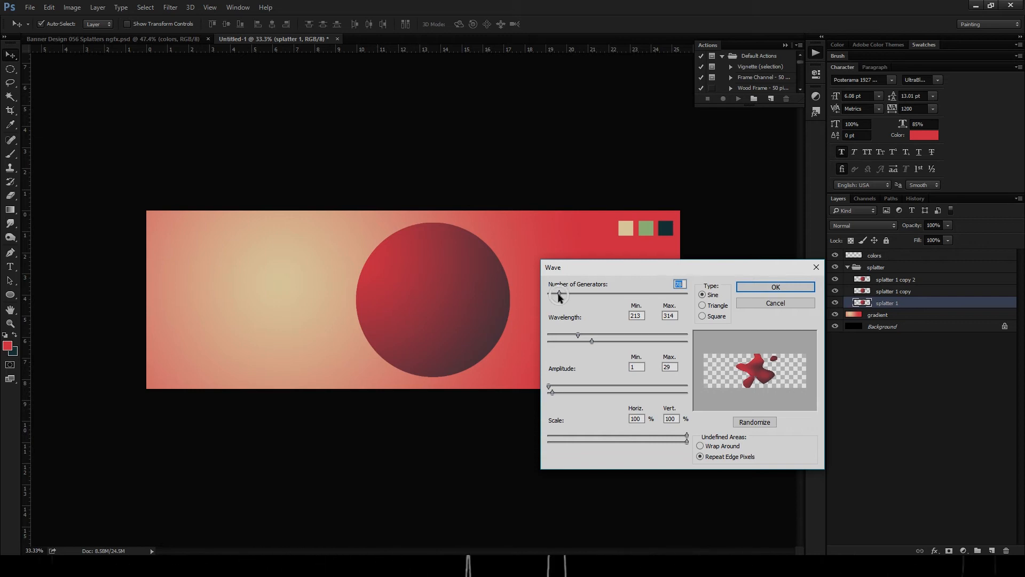
pyautogui.moveTo(557, 297); pyautogui.dragTo(560, 298)
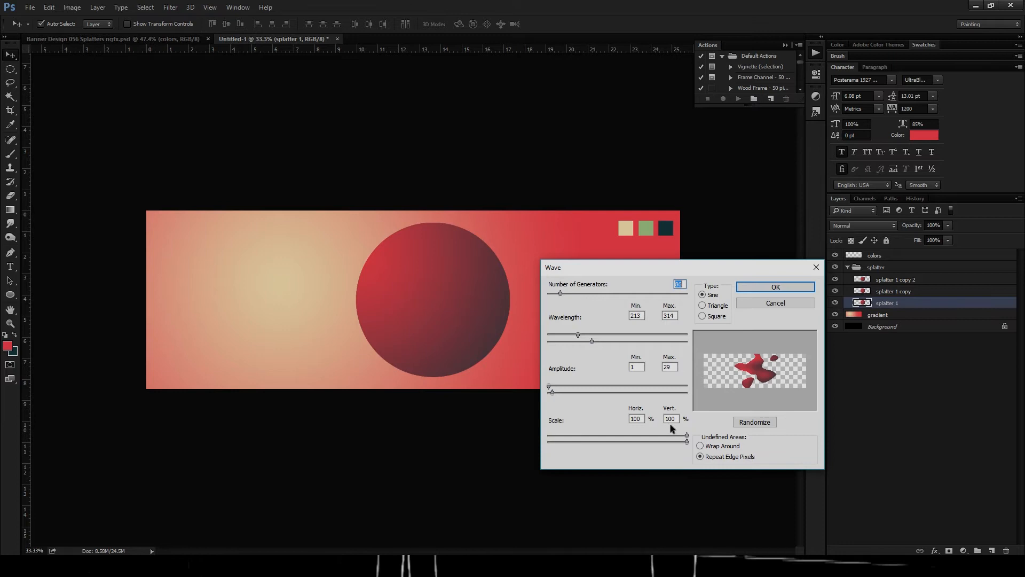
pyautogui.moveTo(687, 435)
pyautogui.mouseDown()
pyautogui.moveTo(577, 439)
pyautogui.moveTo(694, 439)
pyautogui.mouseUp()
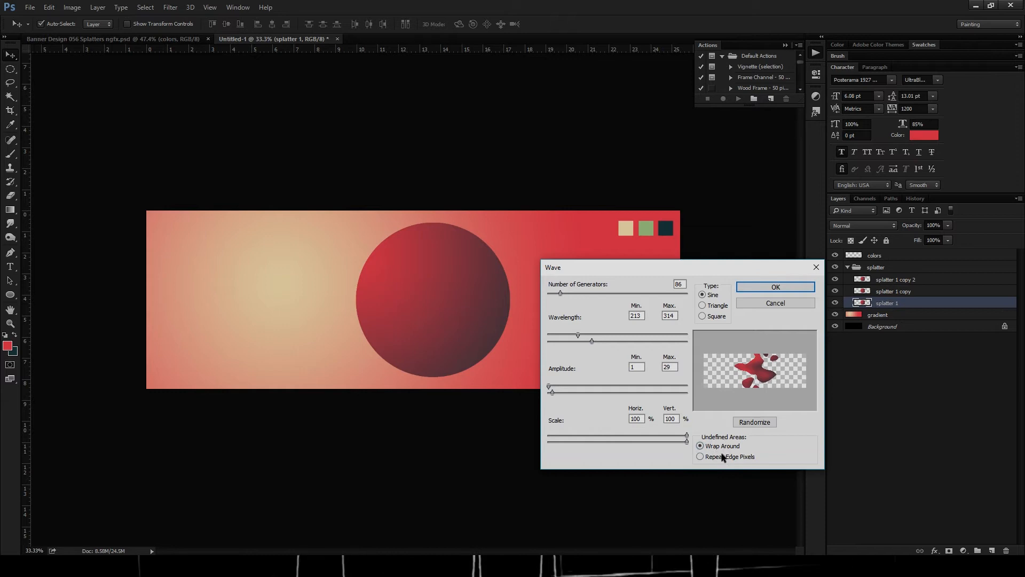
pyautogui.click(721, 457)
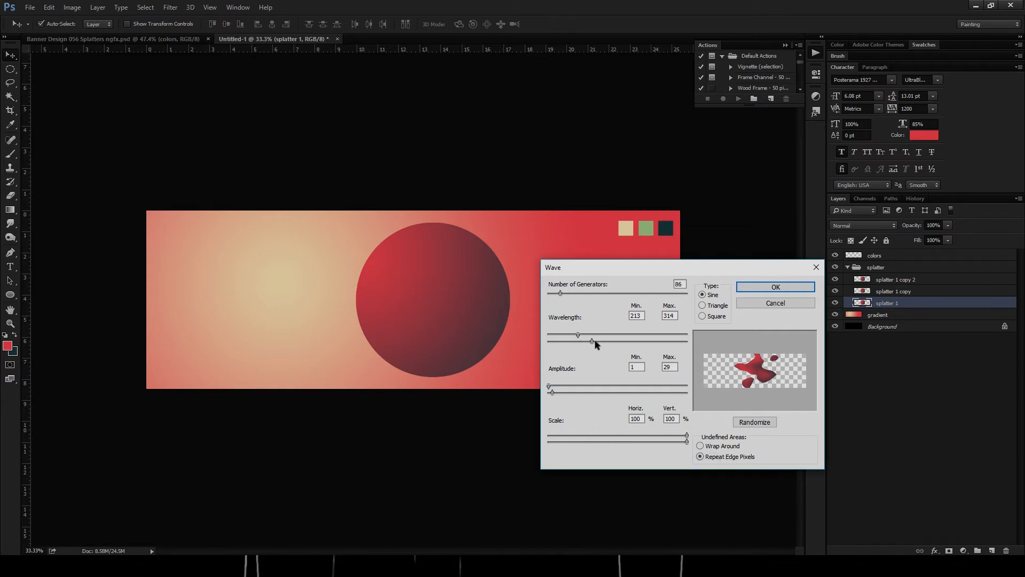
# Randomize the wave pattern until it forms scattered blobs and apply the distortion to splatter 1.
pyautogui.moveTo(628, 272); pyautogui.dragTo(644, 275)
pyautogui.click(774, 425)
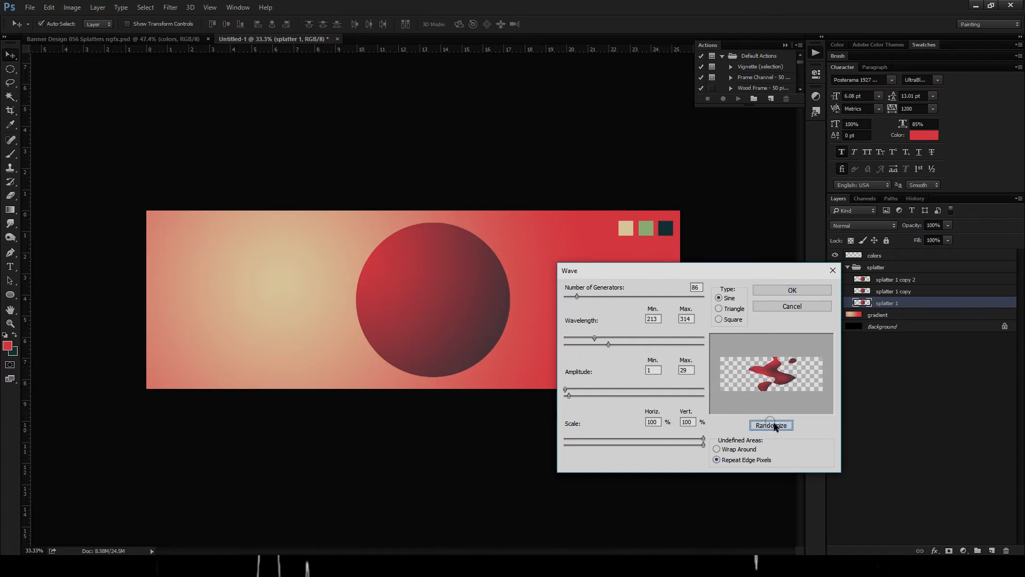
pyautogui.click(774, 425)
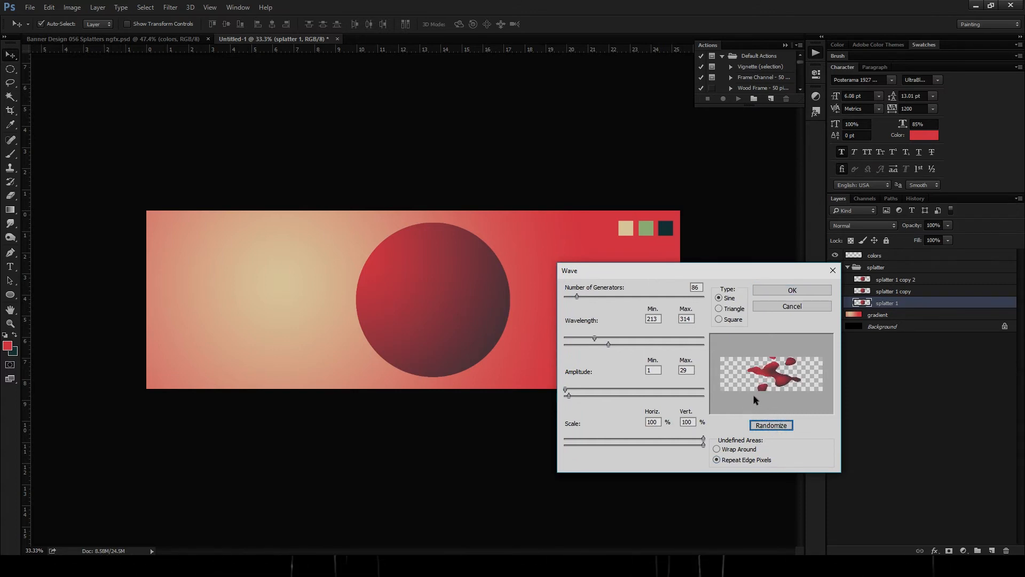
pyautogui.moveTo(732, 273); pyautogui.dragTo(712, 249)
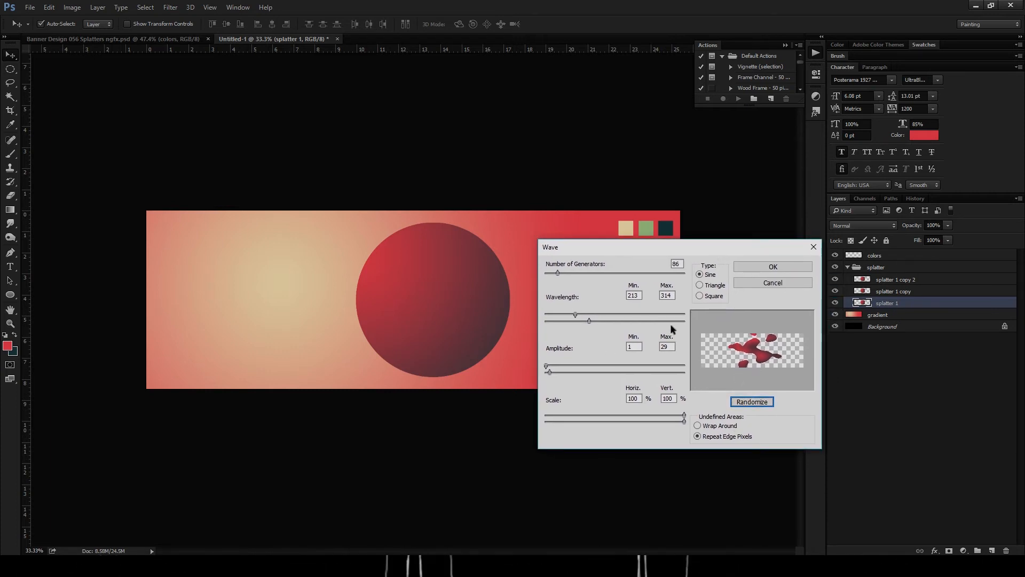
pyautogui.click(768, 266)
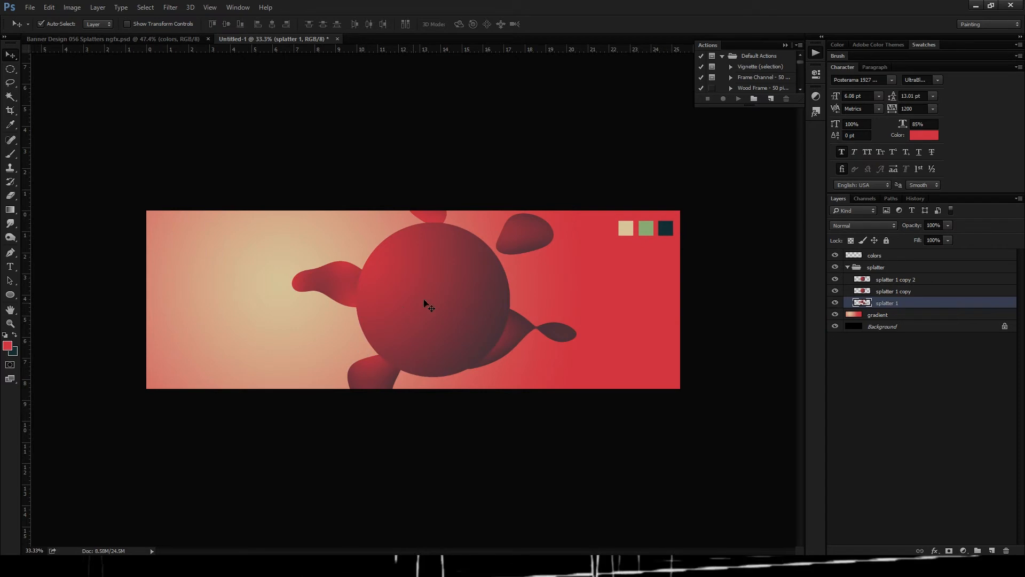
# Place splatter 1 on top of the layers in the splatter group and shift the distorted shape toward the banner's right end.
pyautogui.moveTo(898, 304); pyautogui.dragTo(902, 274)
pyautogui.moveTo(431, 282); pyautogui.dragTo(483, 293)
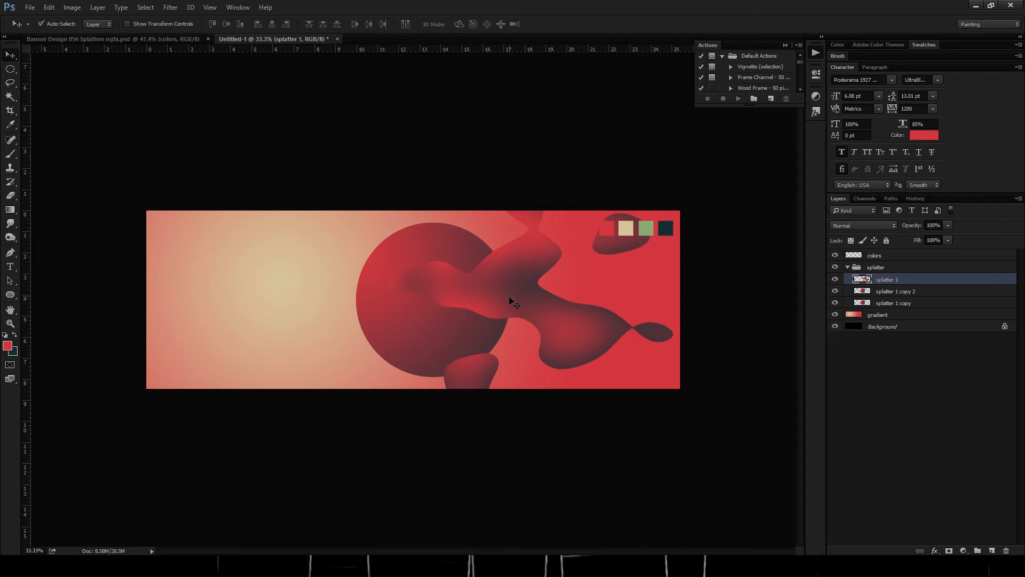
pyautogui.moveTo(481, 307); pyautogui.dragTo(489, 279)
# Apply a randomized sine Wave distortion with 86 generators and an adjusted wavelength range to the splatter 1 copy layer.
pyautogui.click(894, 292)
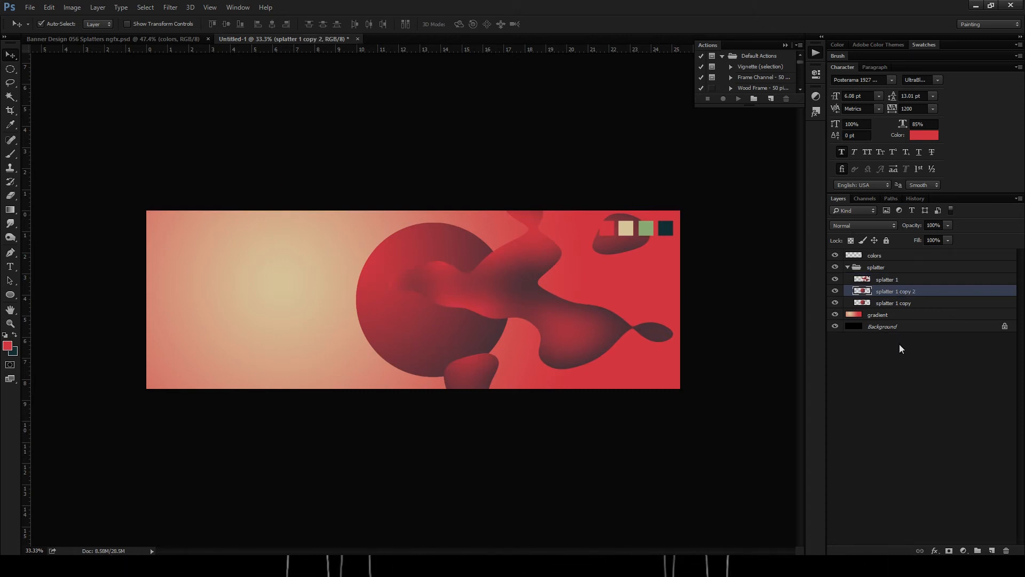
pyautogui.click(894, 303)
pyautogui.click(170, 7)
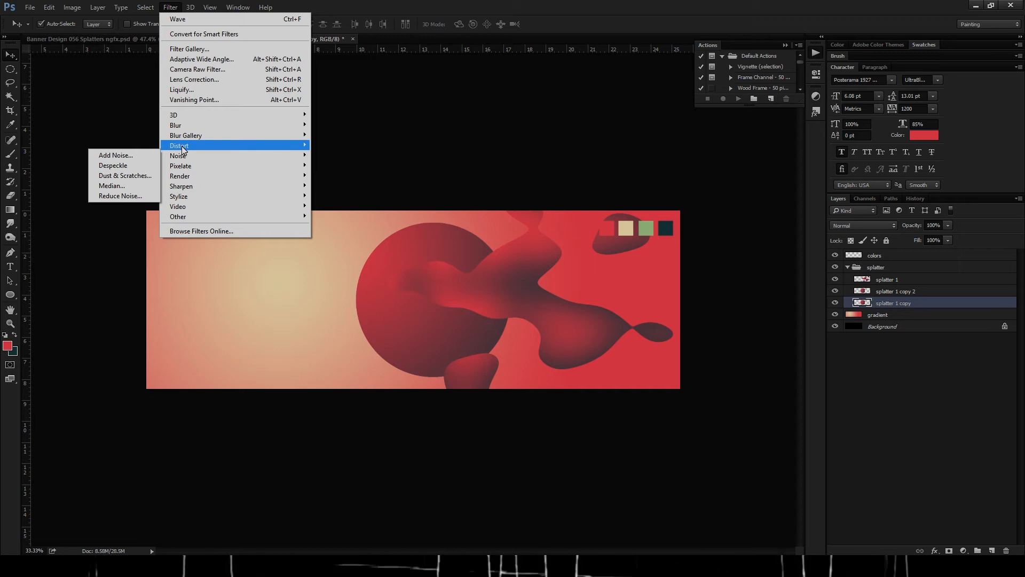
pyautogui.moveTo(182, 150)
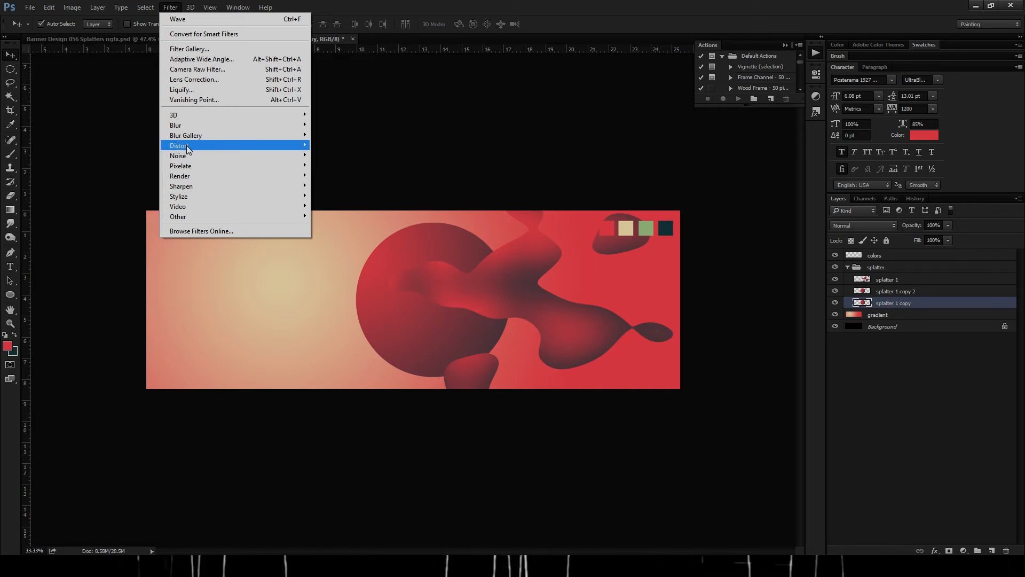
pyautogui.click(107, 215)
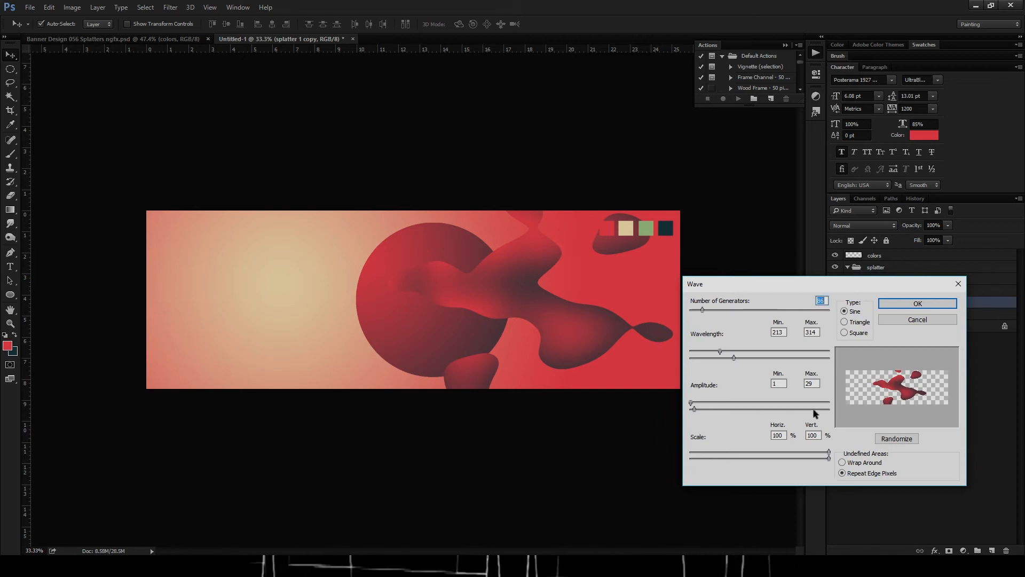
pyautogui.click(896, 438)
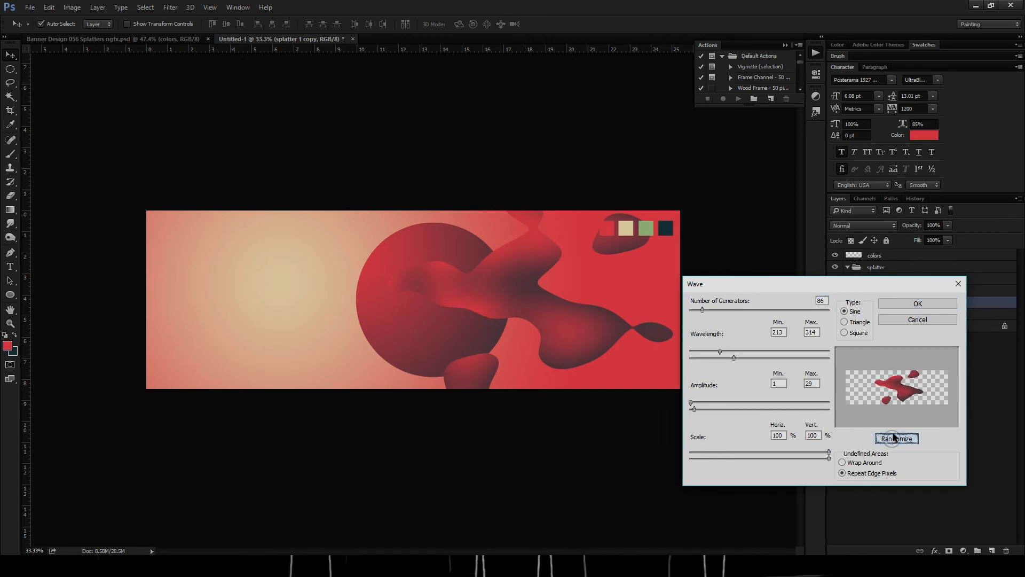
pyautogui.click(893, 439)
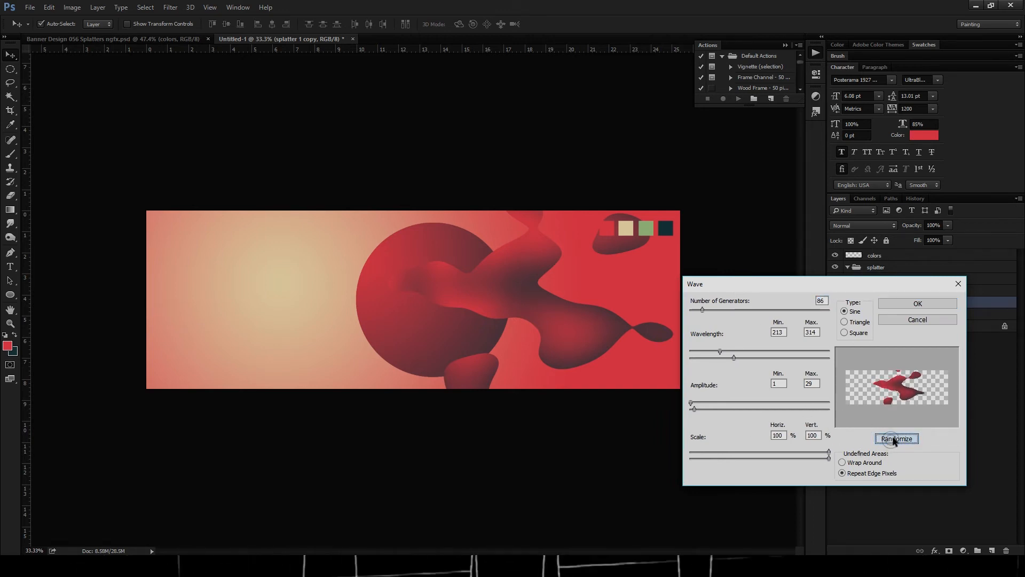
pyautogui.click(894, 439)
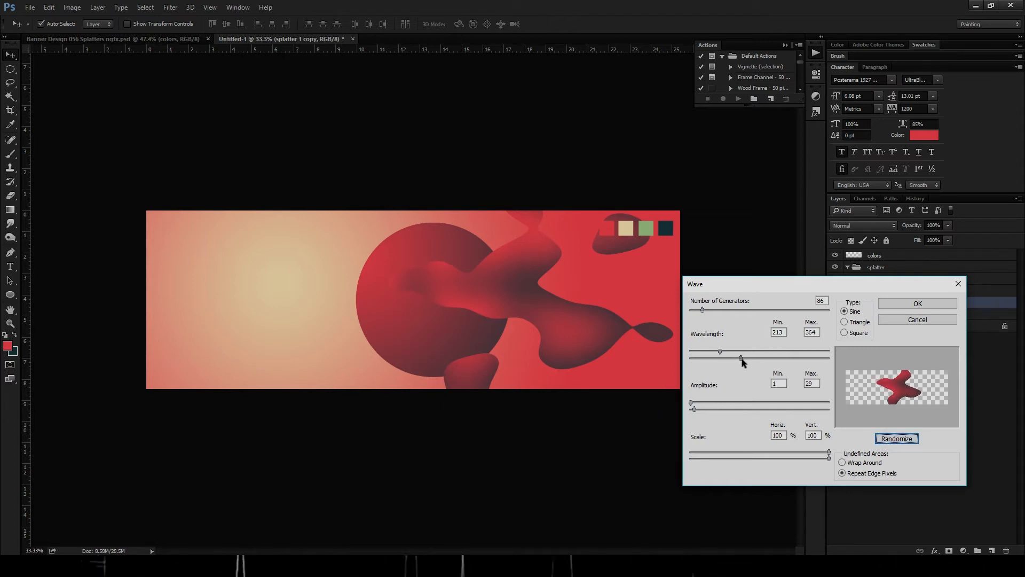
pyautogui.moveTo(751, 362); pyautogui.dragTo(761, 363)
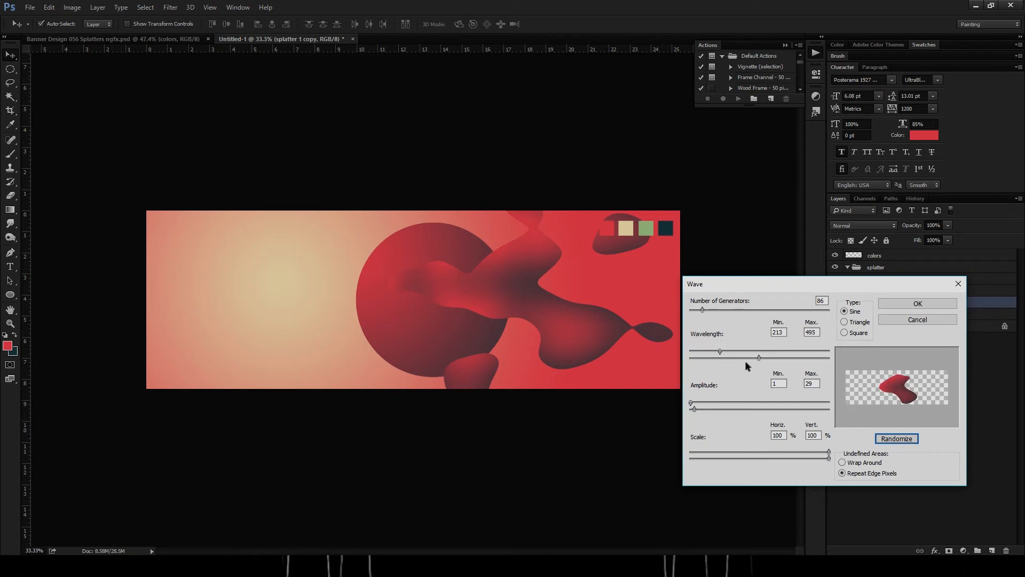
pyautogui.moveTo(758, 357); pyautogui.dragTo(732, 352)
pyautogui.click(892, 303)
# Move the distorted splatter 1 copy shape to the banner's left end and rotate it 90 degrees.
pyautogui.moveTo(342, 282); pyautogui.dragTo(147, 273)
pyautogui.hotkey('ctrl', 't')
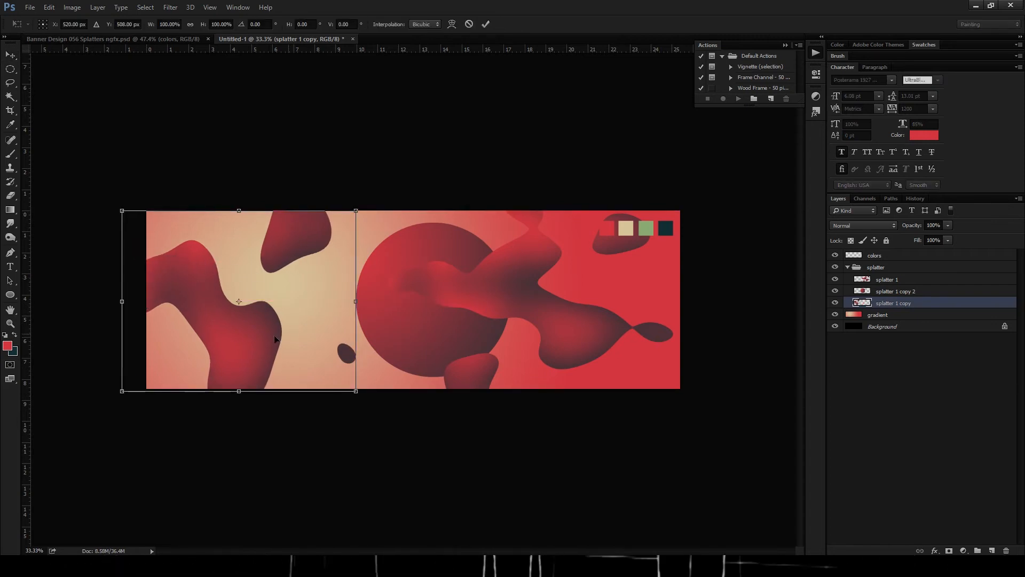
pyautogui.moveTo(98, 197); pyautogui.dragTo(350, 152)
pyautogui.moveTo(280, 249); pyautogui.dragTo(224, 249)
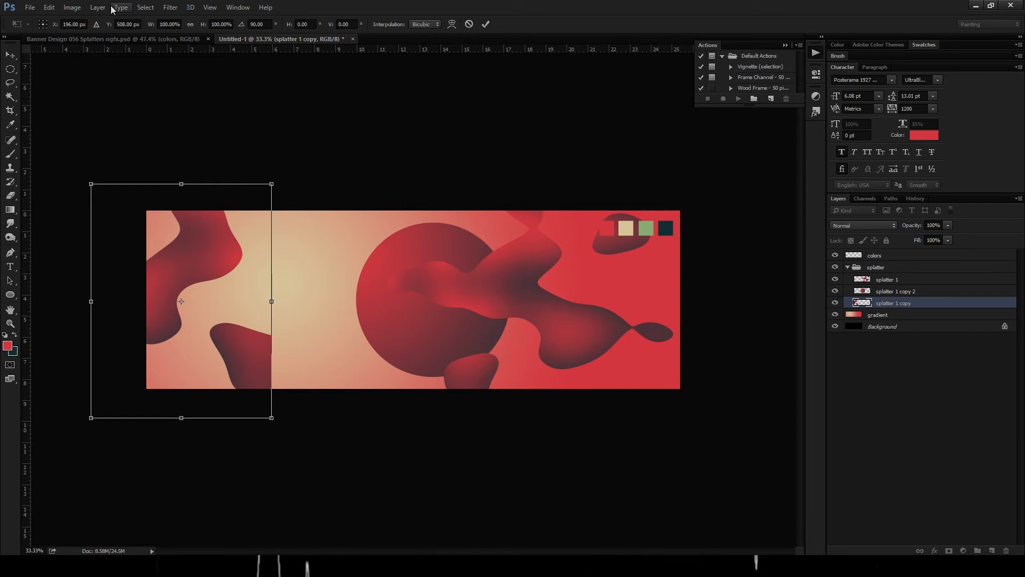
pyautogui.press('Return')
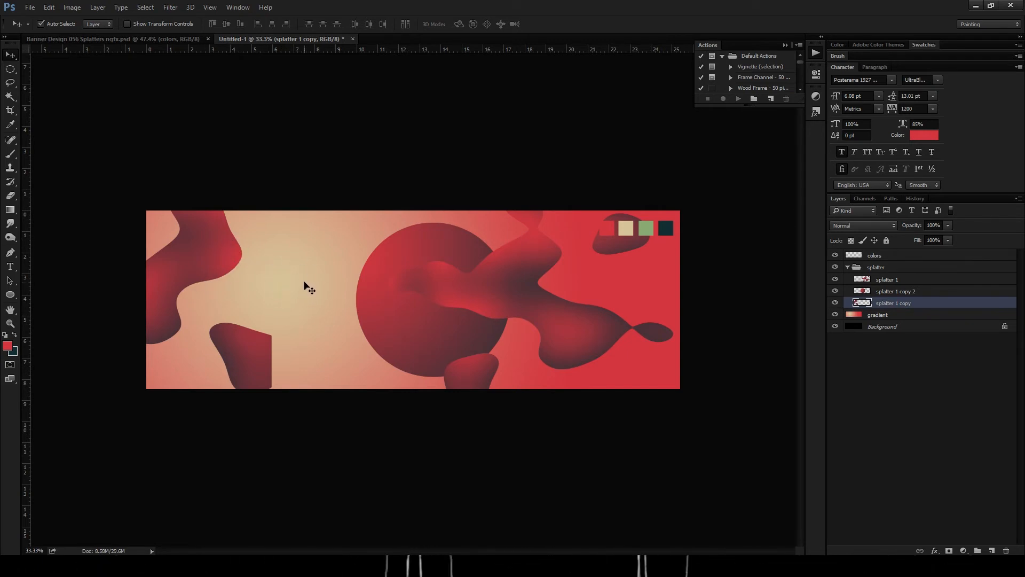
pyautogui.press('m')
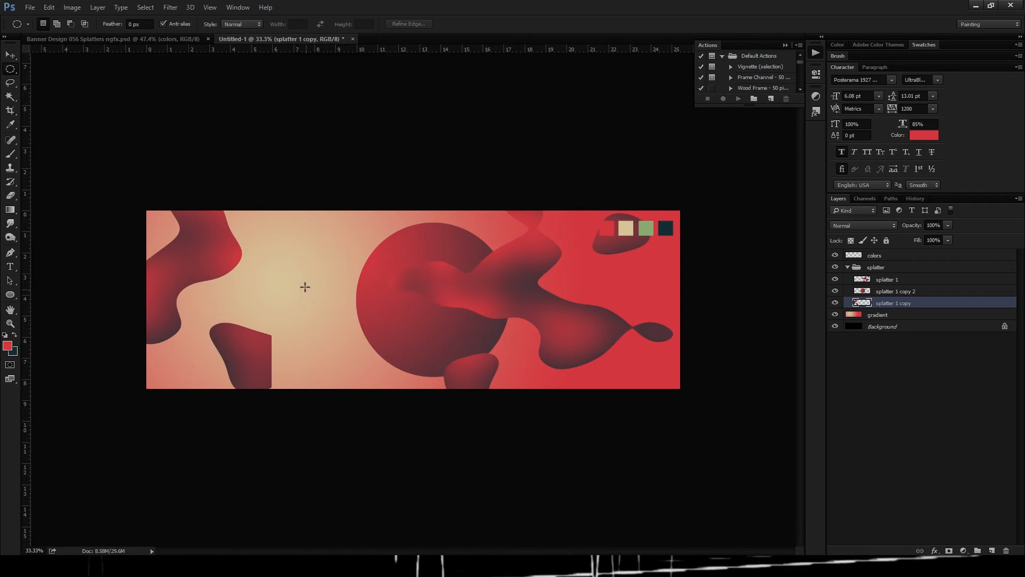
pyautogui.press('b')
pyautogui.click(311, 302)
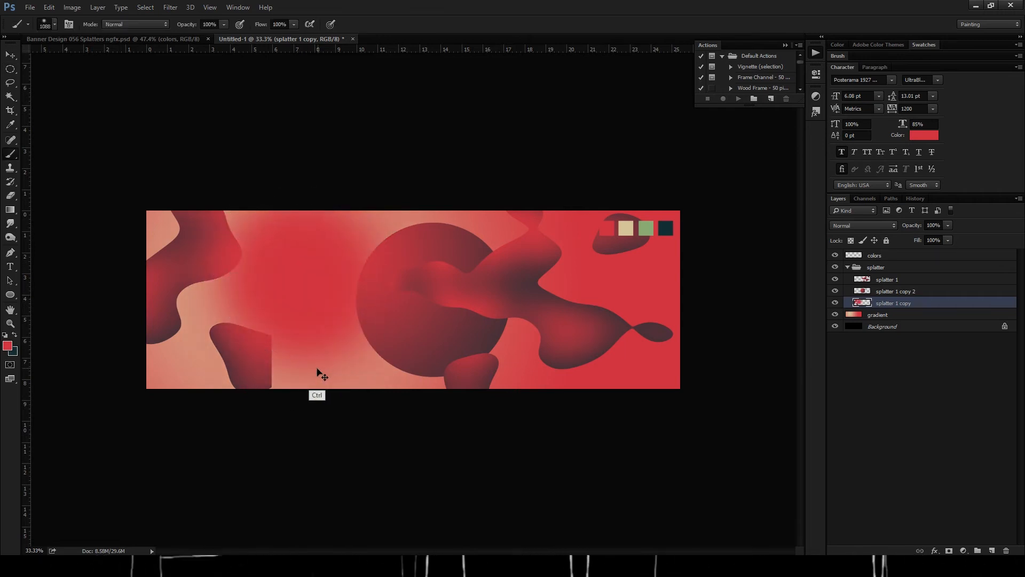
pyautogui.hotkey('ctrl', 'z')
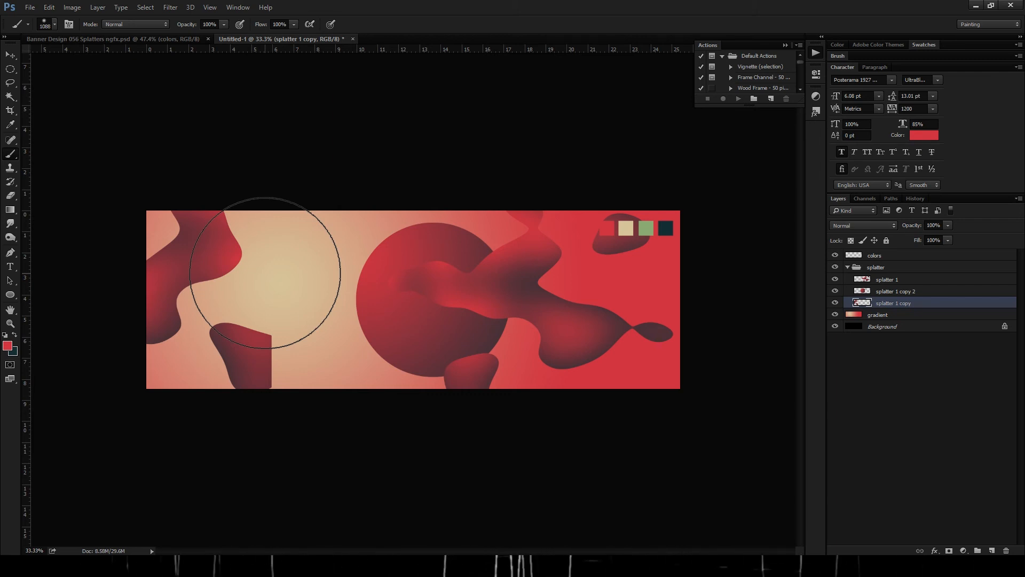
pyautogui.press('v')
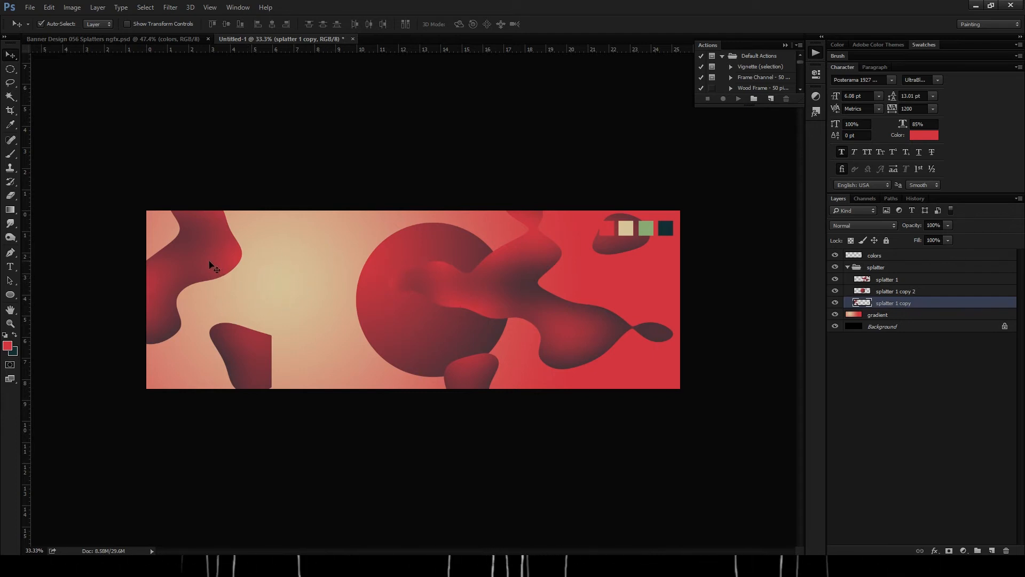
pyautogui.moveTo(210, 261); pyautogui.dragTo(230, 262)
pyautogui.hotkey('ctrl', 'z')
pyautogui.hotkey('ctrl', 'z')
pyautogui.hotkey('ctrl', 'alt', 'z')
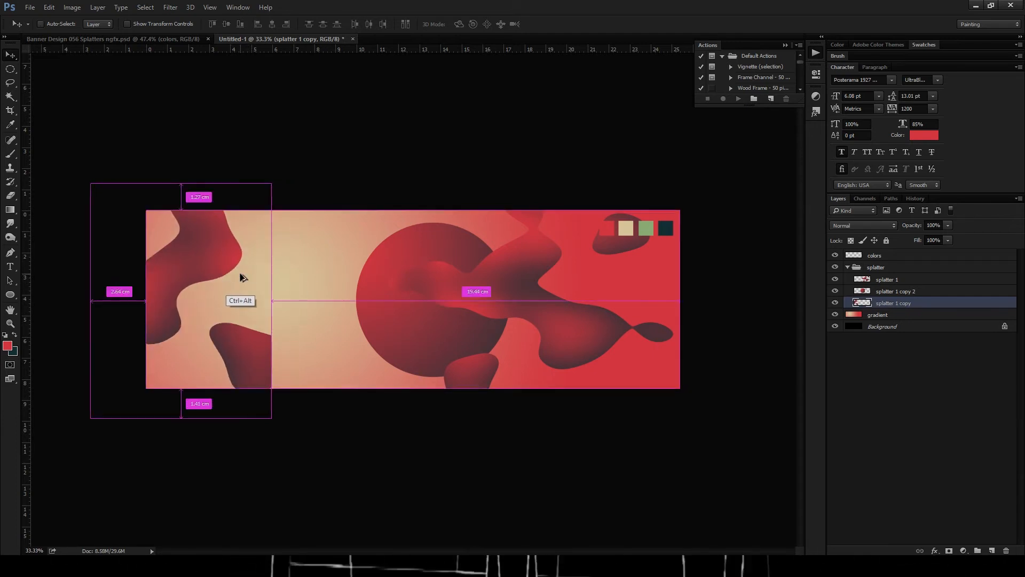
pyautogui.hotkey('ctrl', 'alt', 'z')
pyautogui.moveTo(240, 331); pyautogui.dragTo(265, 331)
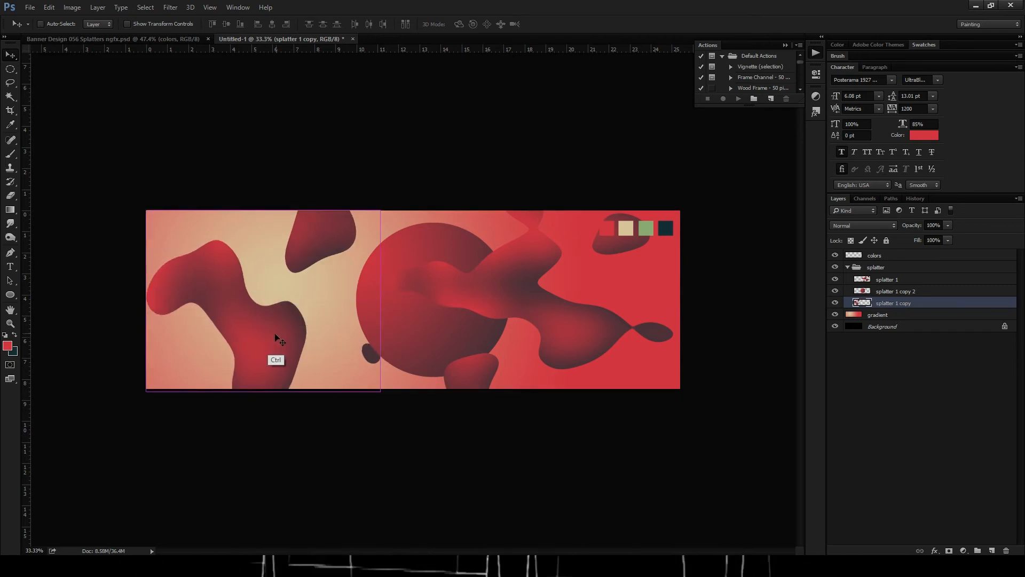
pyautogui.hotkey('ctrl', 'alt', 'z')
pyautogui.hotkey('ctrl', 'alt', 'z')
pyautogui.hotkey('ctrl', 'shift', 'z')
pyautogui.hotkey('ctrl', 'shift', 'z')
pyautogui.hotkey('ctrl', 'shift', 'z')
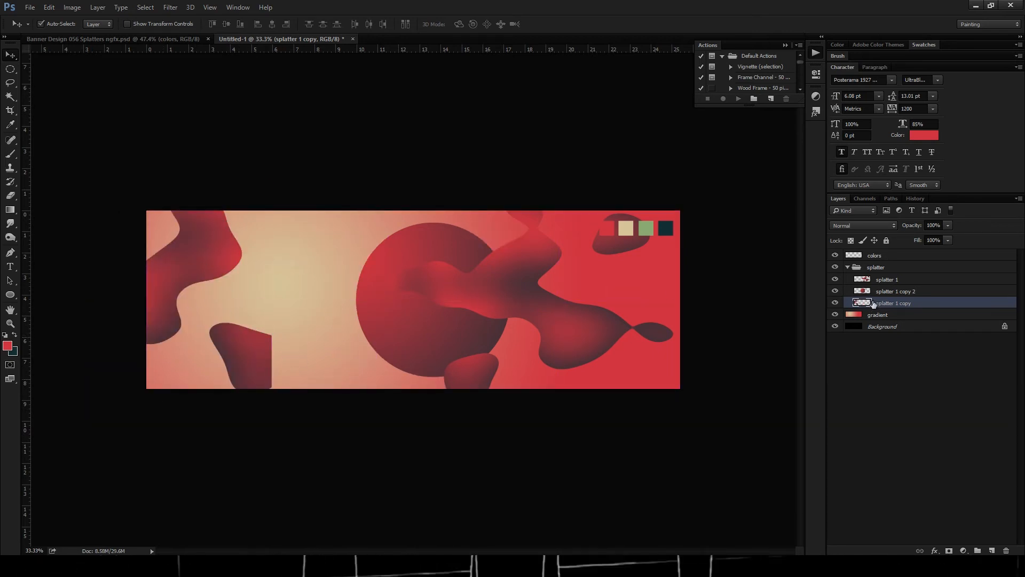
# Erase the cut-off lower blob from the splatter 1 copy layer, keeping the larger shape at the banner's left edge.
pyautogui.press('e')
pyautogui.moveTo(270, 335)
pyautogui.mouseDown()
pyautogui.moveTo(318, 327)
pyautogui.moveTo(269, 375)
pyautogui.moveTo(236, 355)
pyautogui.mouseUp()
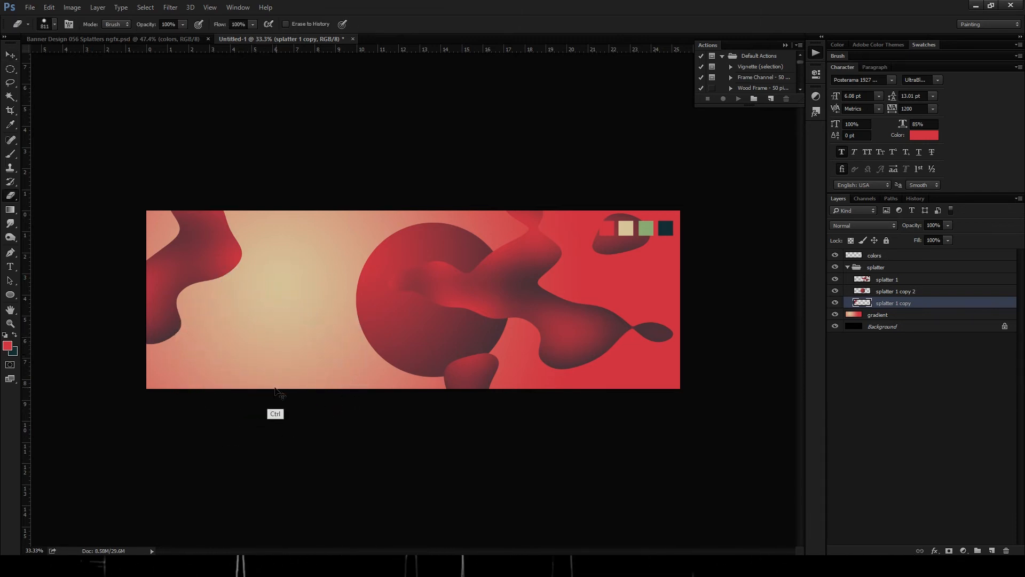
pyautogui.hotkey('ctrl', 'z')
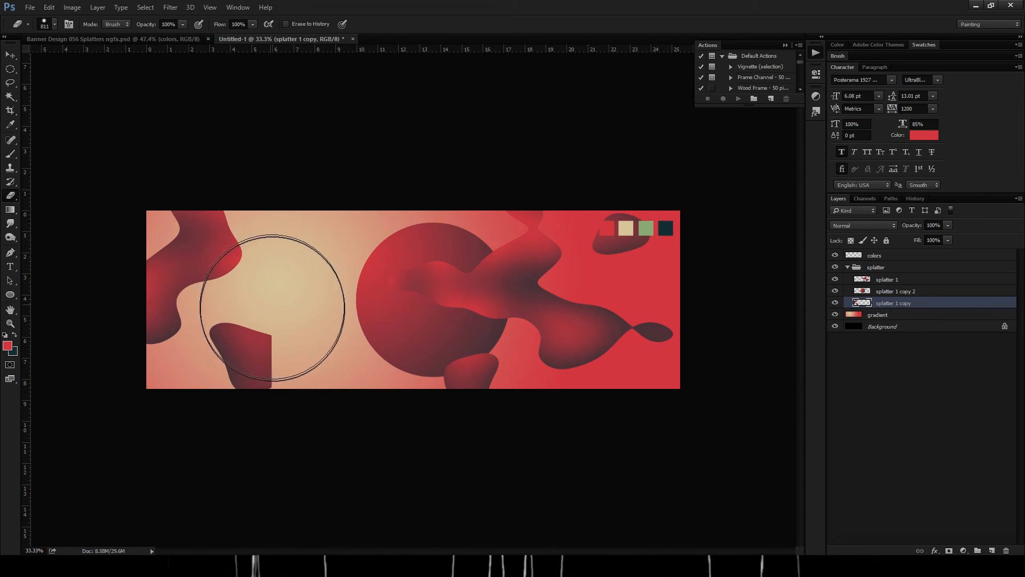
pyautogui.click(265, 357)
pyautogui.moveTo(265, 356); pyautogui.dragTo(236, 338)
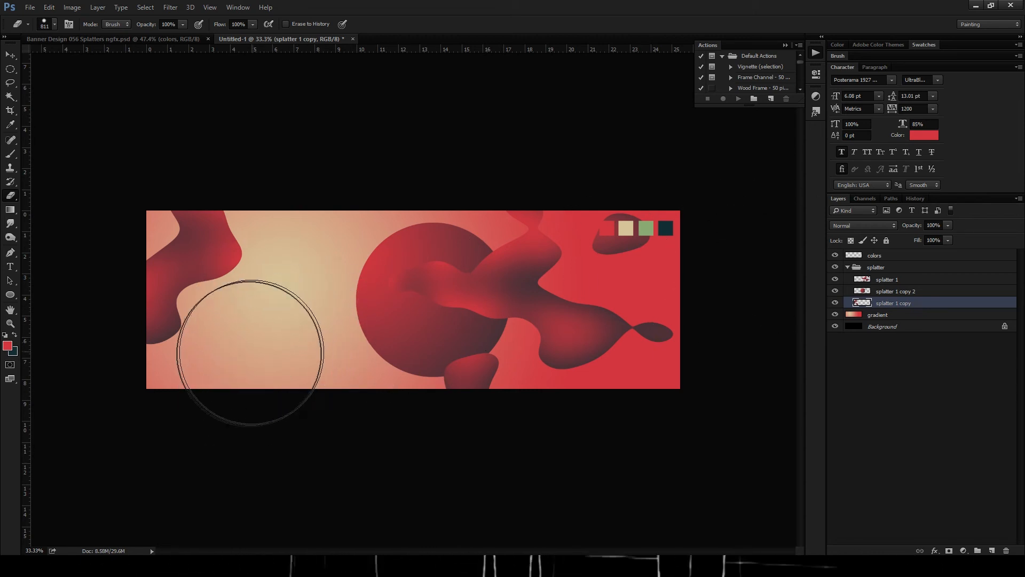
pyautogui.press('b')
pyautogui.click(836, 255)
pyautogui.click(836, 255)
pyautogui.click(834, 256)
pyautogui.click(835, 256)
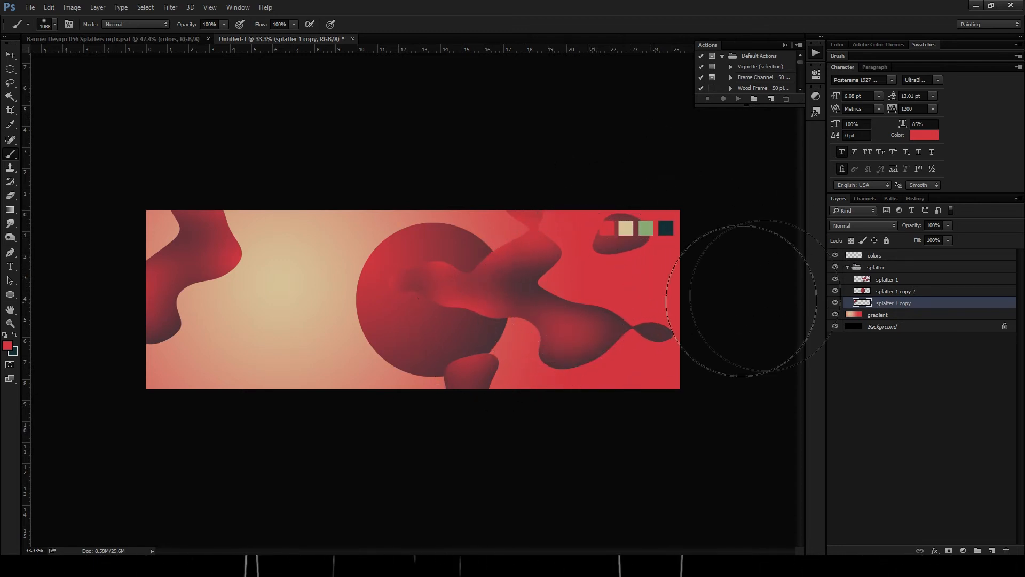
# Shift the splatter 1 copy 2 circle leftward, toward the beige part of the banner.
pyautogui.click(896, 291)
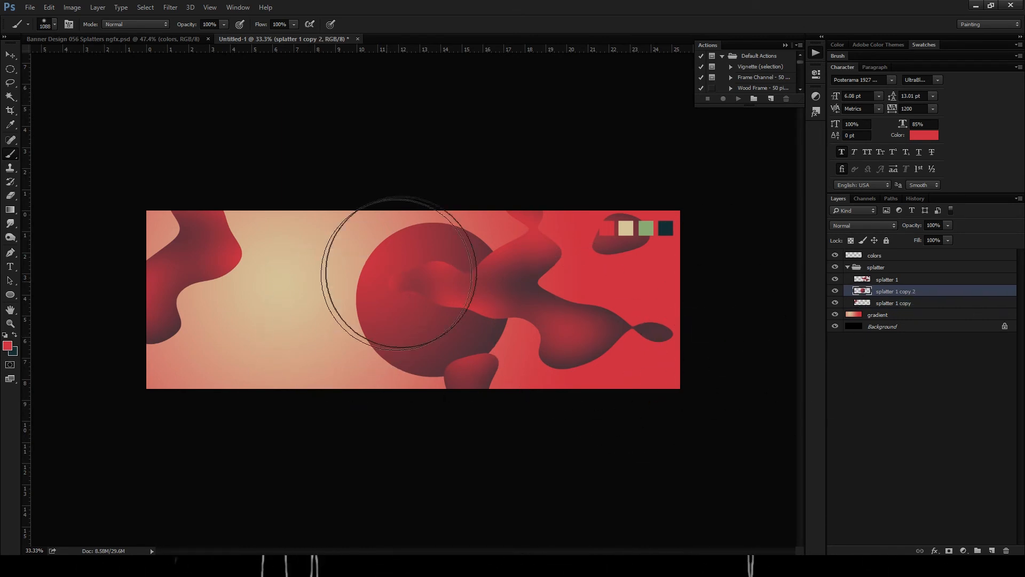
pyautogui.press('v')
pyautogui.moveTo(449, 320); pyautogui.dragTo(404, 319)
pyautogui.hotkey('ctrl', 't')
pyautogui.moveTo(320, 224); pyautogui.dragTo(340, 235)
pyautogui.press('Return')
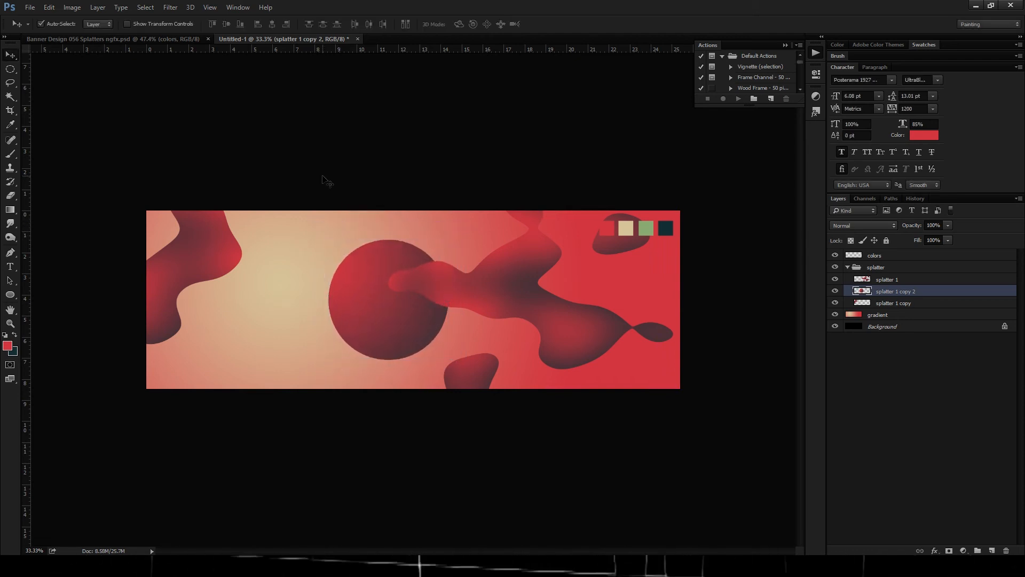
pyautogui.hotkey('ctrl', 'alt')
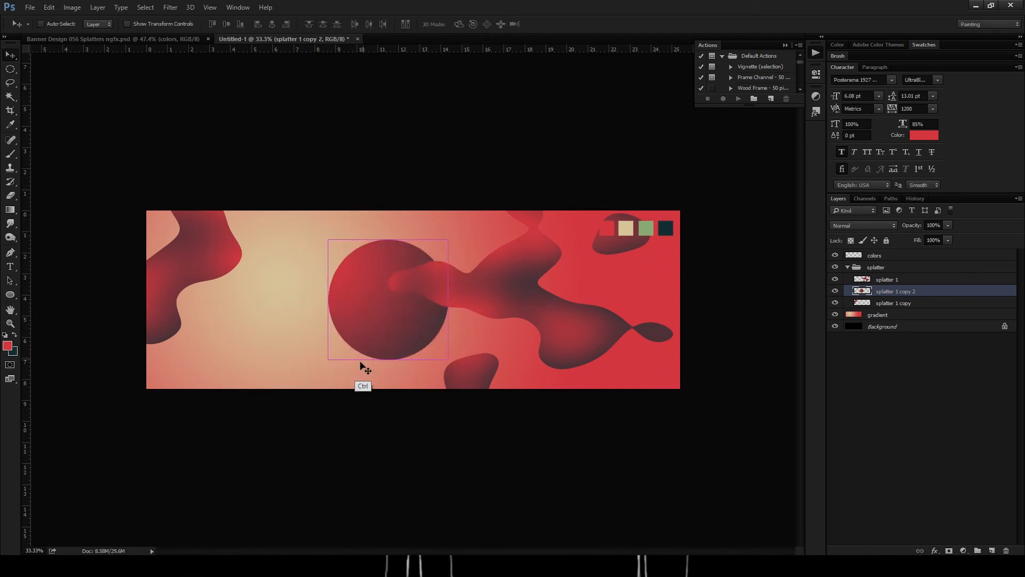
pyautogui.hotkey('ctrl', 'alt', 'z')
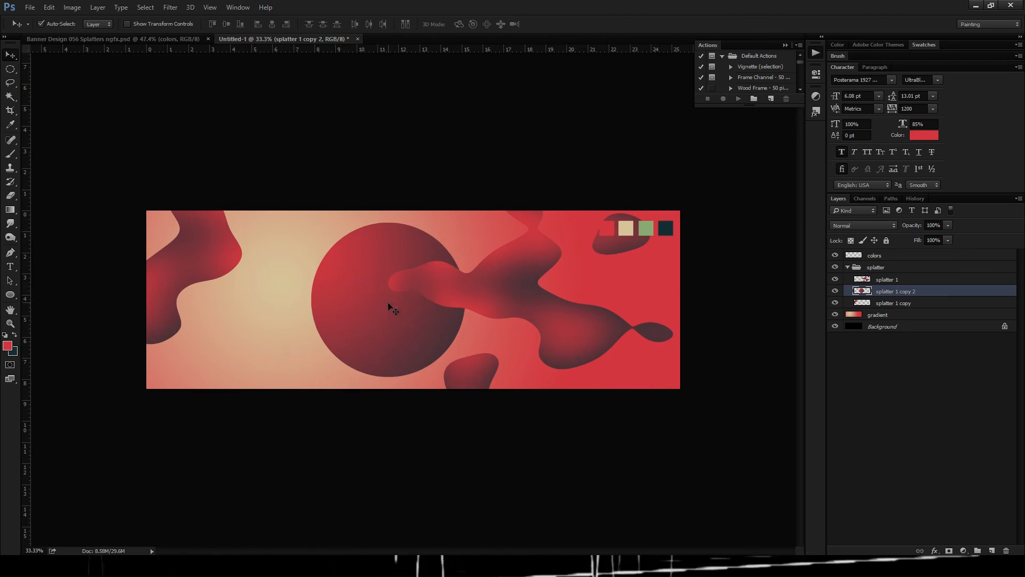
# Apply a sine Wave distortion to splatter 1 copy 2 with 86 generators, wavelength 286 to 325, amplitude 1 to 29 and Repeat Edge Pixels.
pyautogui.click(171, 7)
pyautogui.moveTo(187, 147)
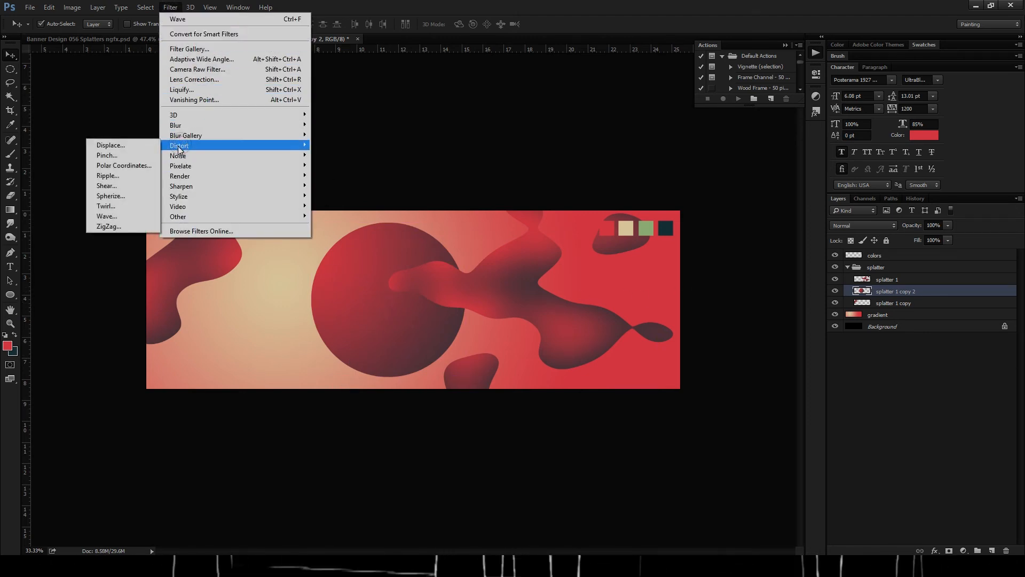
pyautogui.click(131, 217)
pyautogui.moveTo(745, 357)
pyautogui.mouseDown()
pyautogui.moveTo(768, 358)
pyautogui.moveTo(739, 356)
pyautogui.mouseUp()
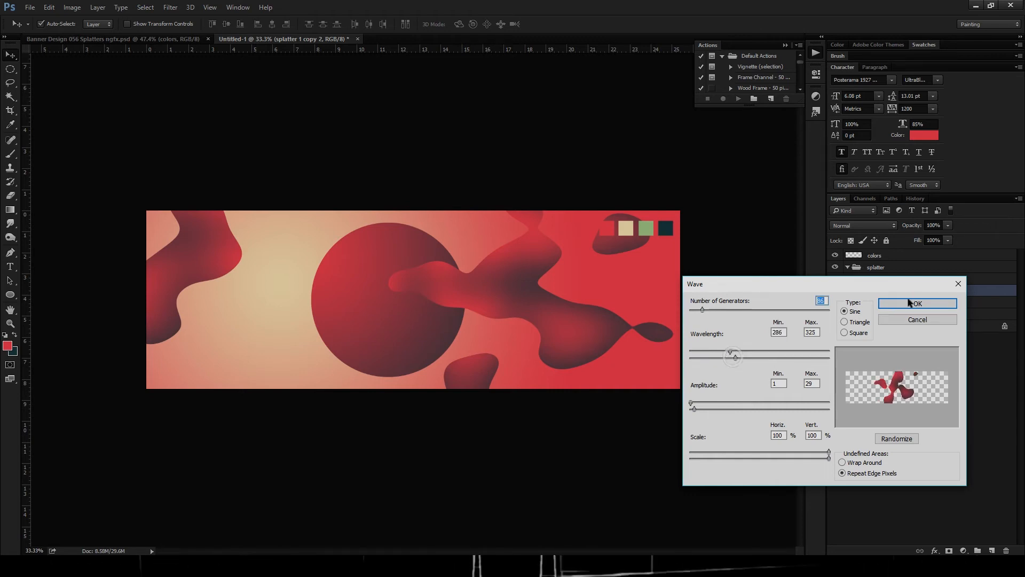
pyautogui.click(914, 302)
# Reposition the distorted splatter 1 copy 2 shape slightly leftward so it joins the splatter 1 blobs mid-banner.
pyautogui.moveTo(457, 338); pyautogui.dragTo(467, 250)
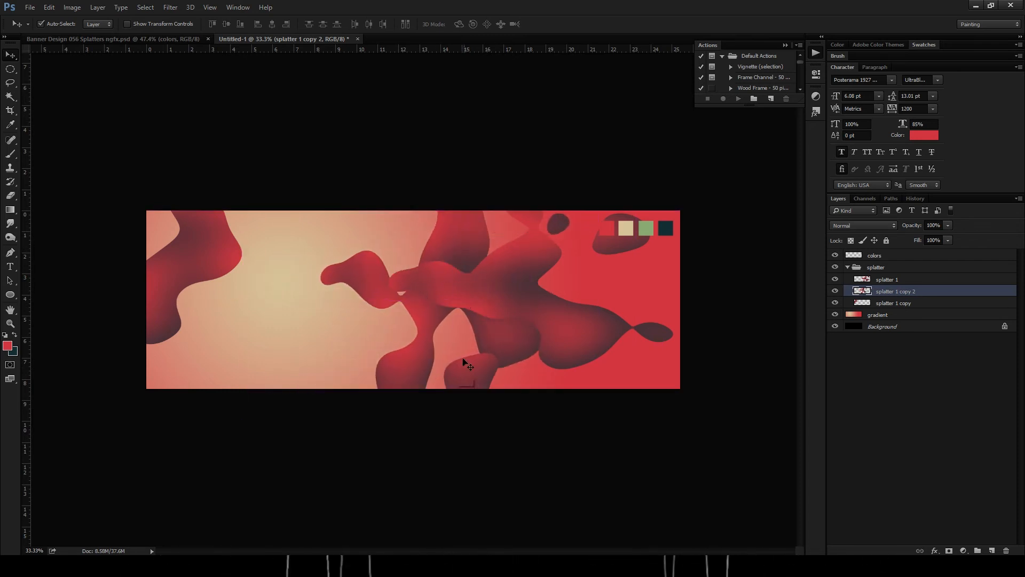
pyautogui.moveTo(417, 327); pyautogui.dragTo(363, 327)
pyautogui.moveTo(427, 300); pyautogui.dragTo(458, 297)
pyautogui.press('shift')
pyautogui.press('Escape')
pyautogui.moveTo(399, 309)
pyautogui.mouseDown()
pyautogui.moveTo(441, 312)
pyautogui.moveTo(376, 312)
pyautogui.moveTo(404, 315)
pyautogui.mouseUp()
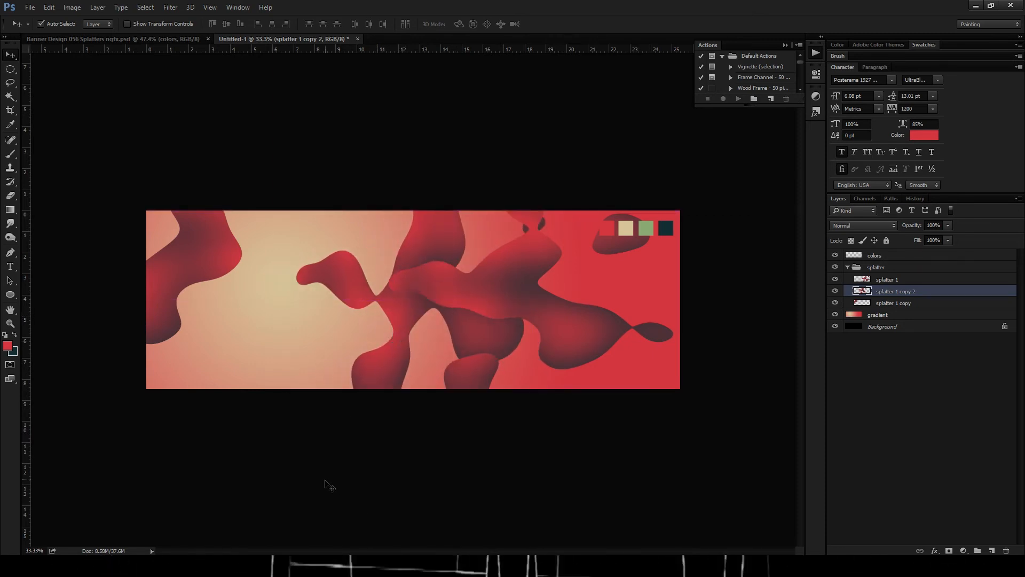
# Collapse the splatter group and merge it into a single layer, keeping the shapes in place.
pyautogui.click(880, 283)
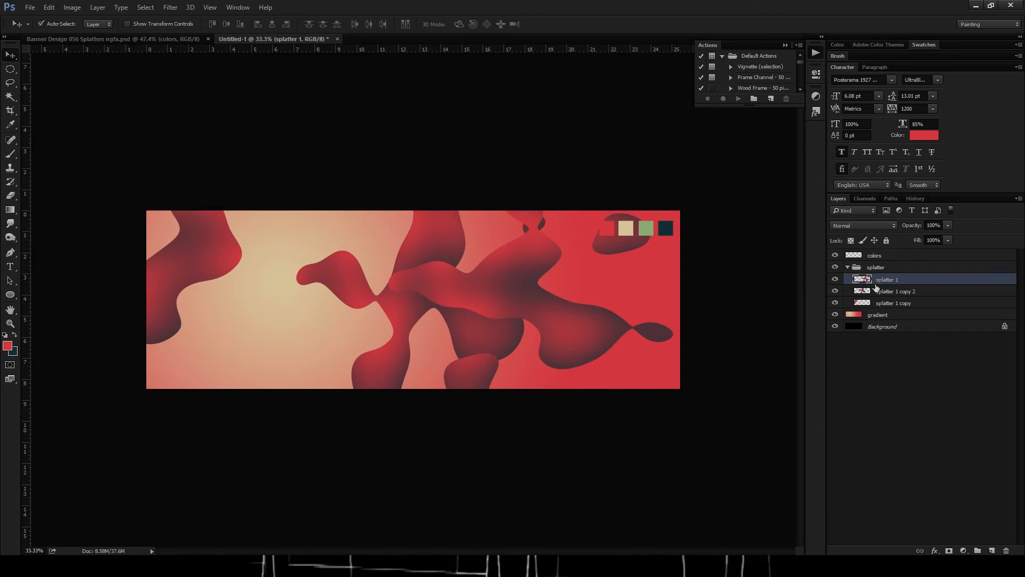
pyautogui.click(848, 267)
pyautogui.click(848, 268)
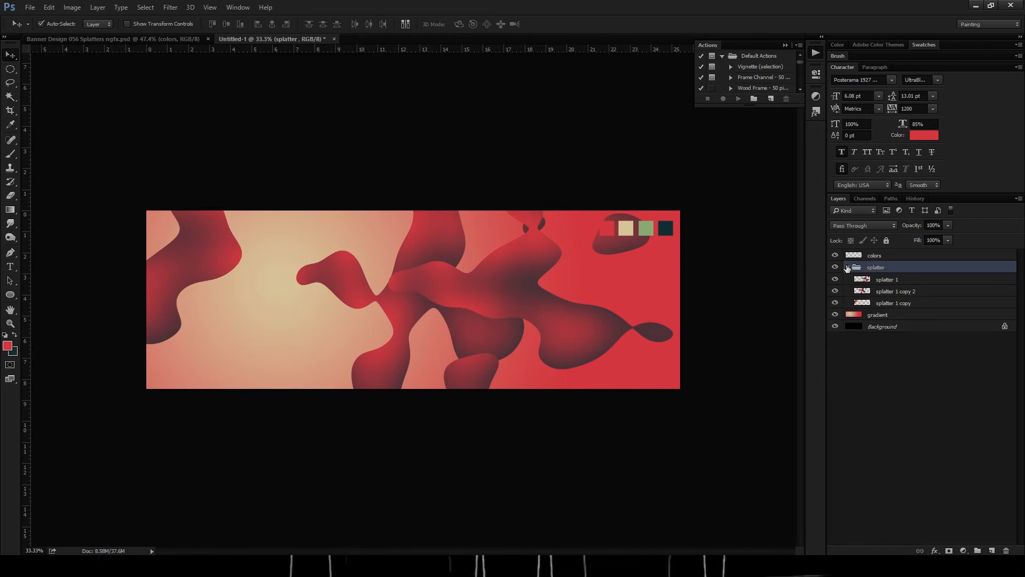
pyautogui.click(848, 268)
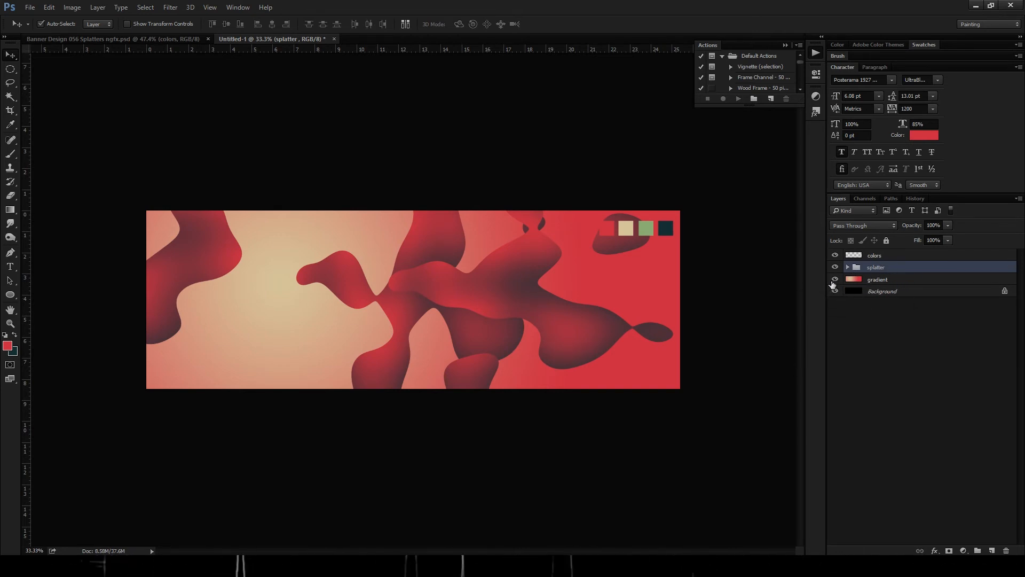
pyautogui.press('ctrl')
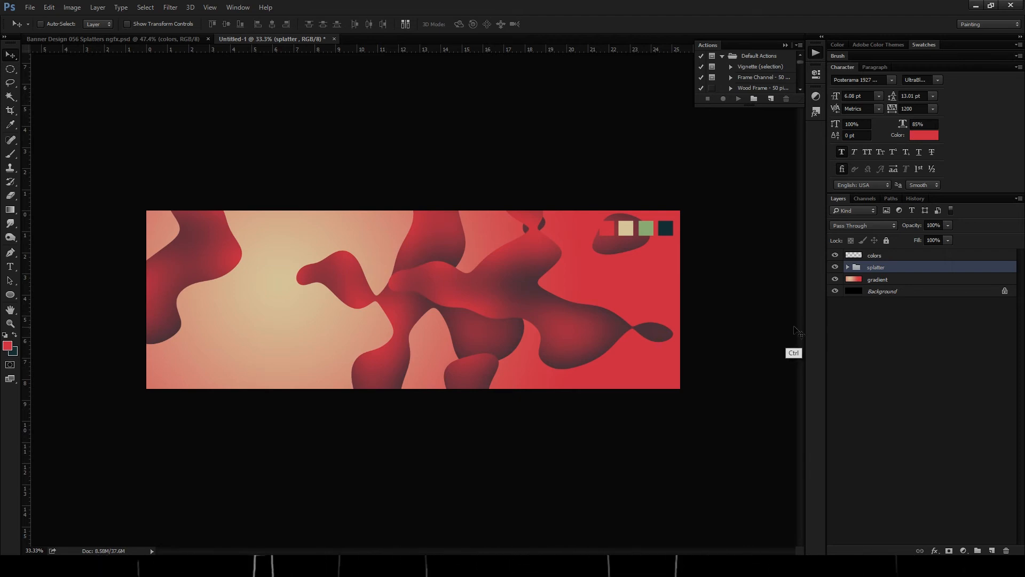
pyautogui.hotkey('ctrl', 'e')
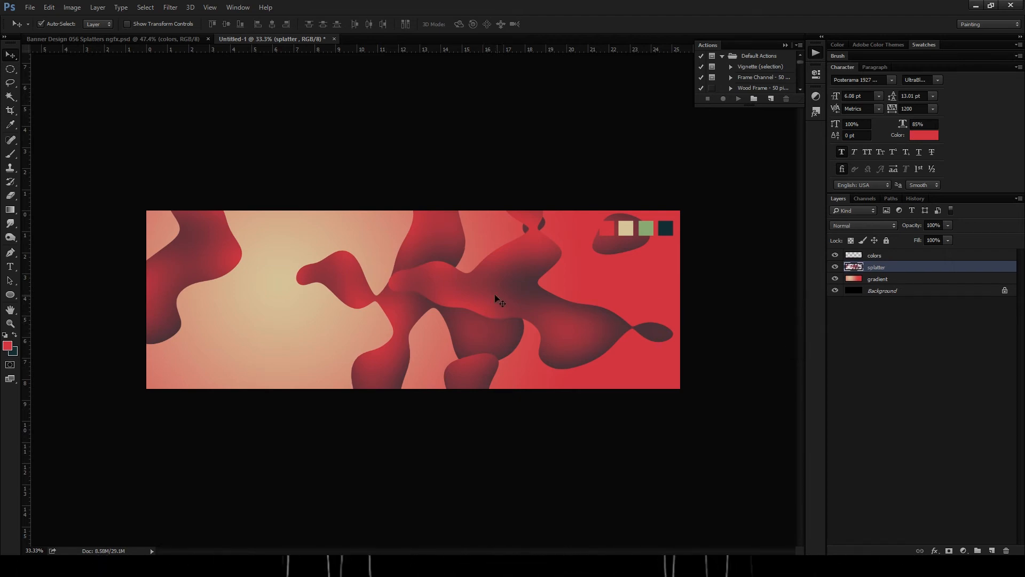
pyautogui.moveTo(518, 263); pyautogui.dragTo(496, 250)
pyautogui.hotkey('ctrl', 'z')
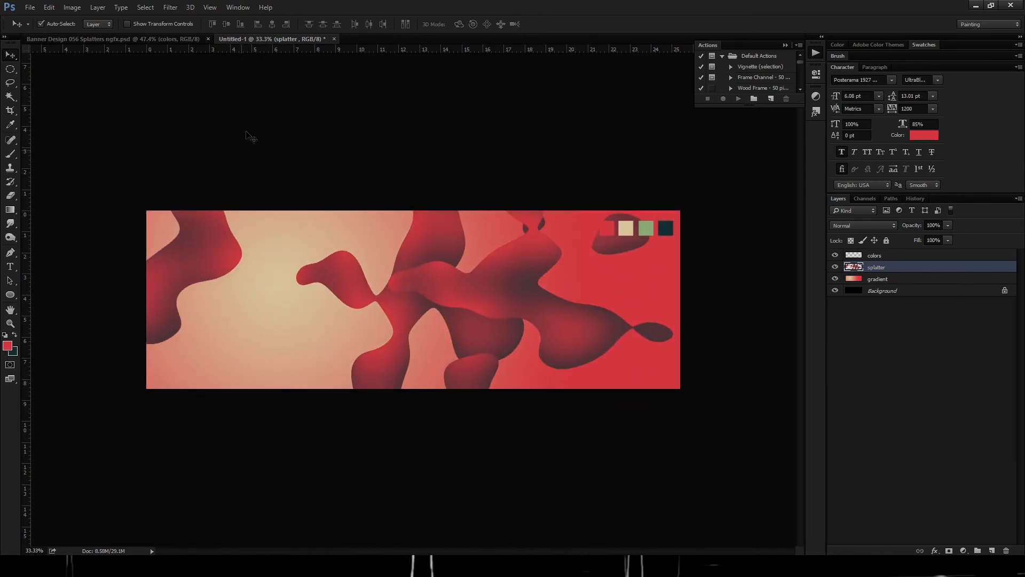
# Add 4.2% noise with uniform distribution and Monochromatic off to the merged splatter layer.
pyautogui.click(171, 8)
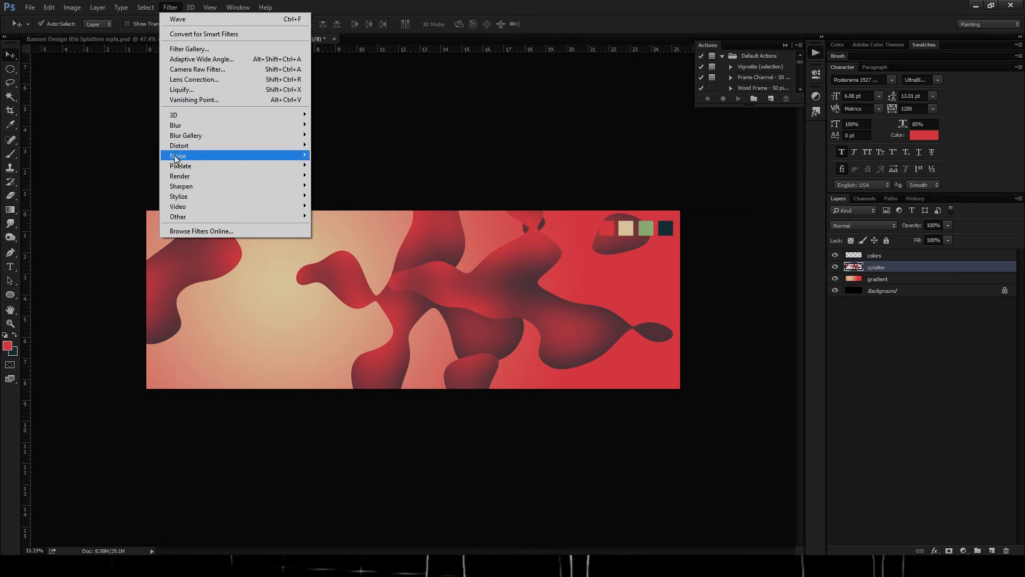
pyautogui.moveTo(174, 159)
pyautogui.click(114, 156)
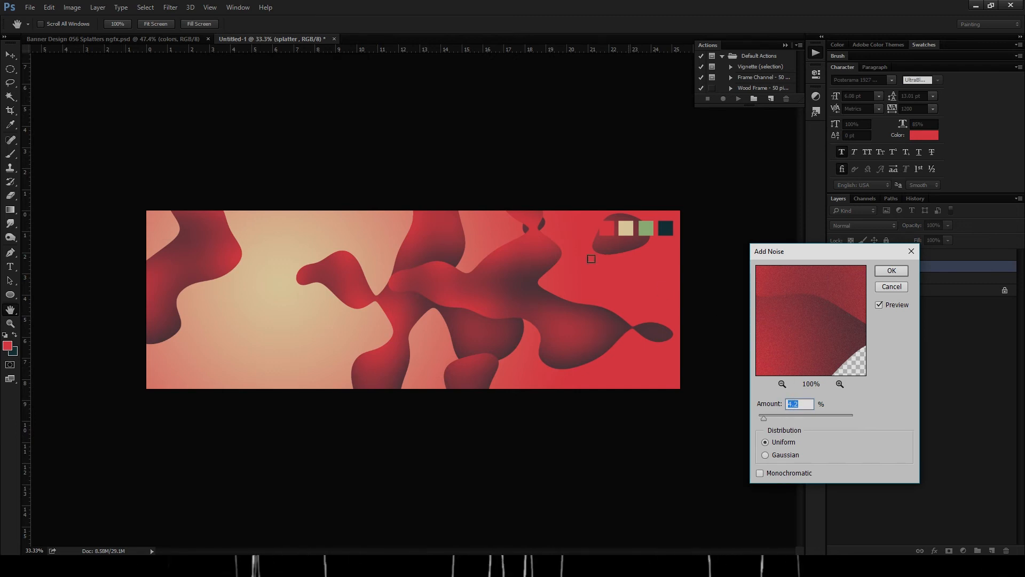
pyautogui.click(891, 270)
pyautogui.click(145, 7)
pyautogui.moveTo(170, 8)
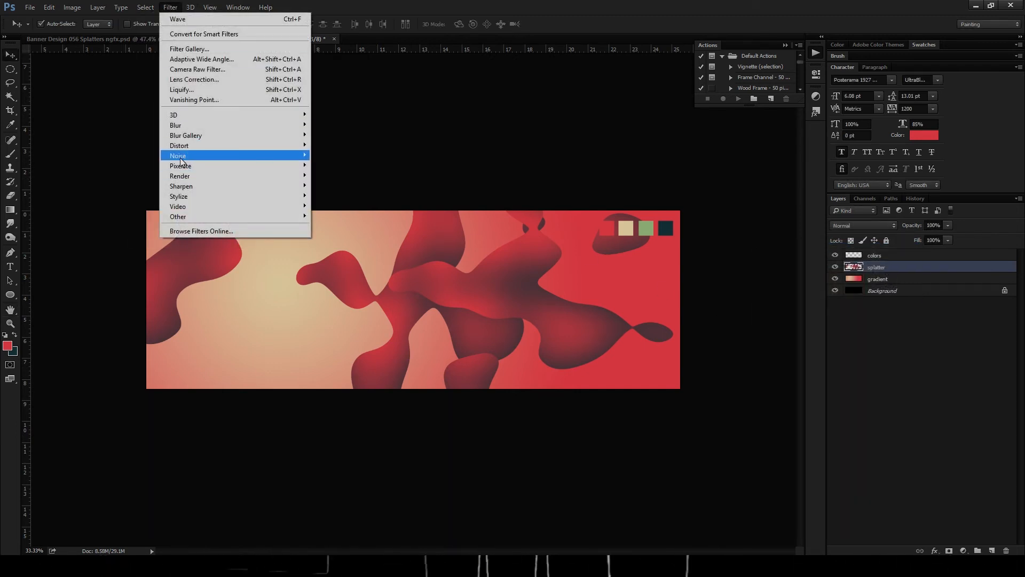
pyautogui.moveTo(180, 161)
pyautogui.click(114, 155)
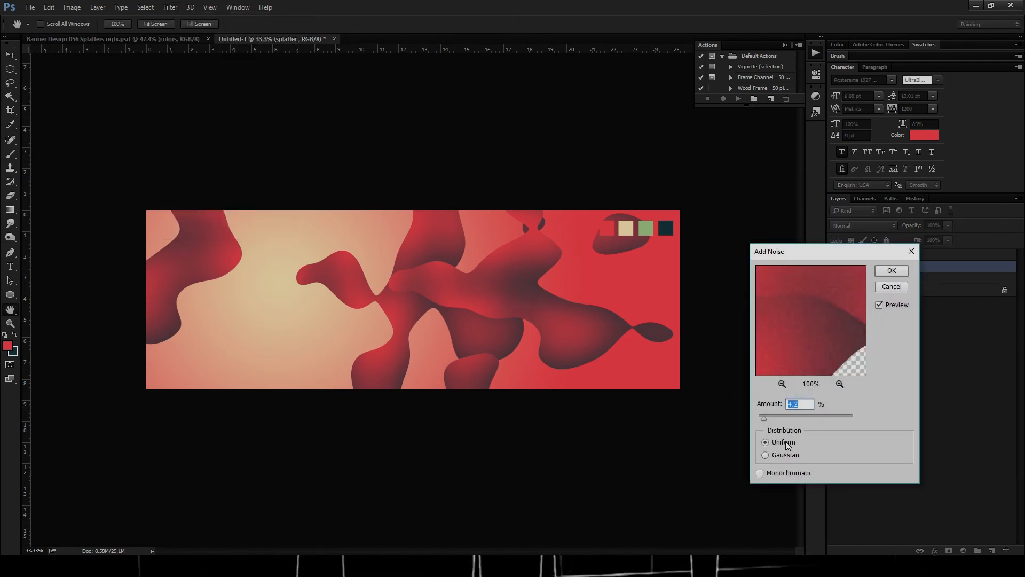
pyautogui.click(806, 404)
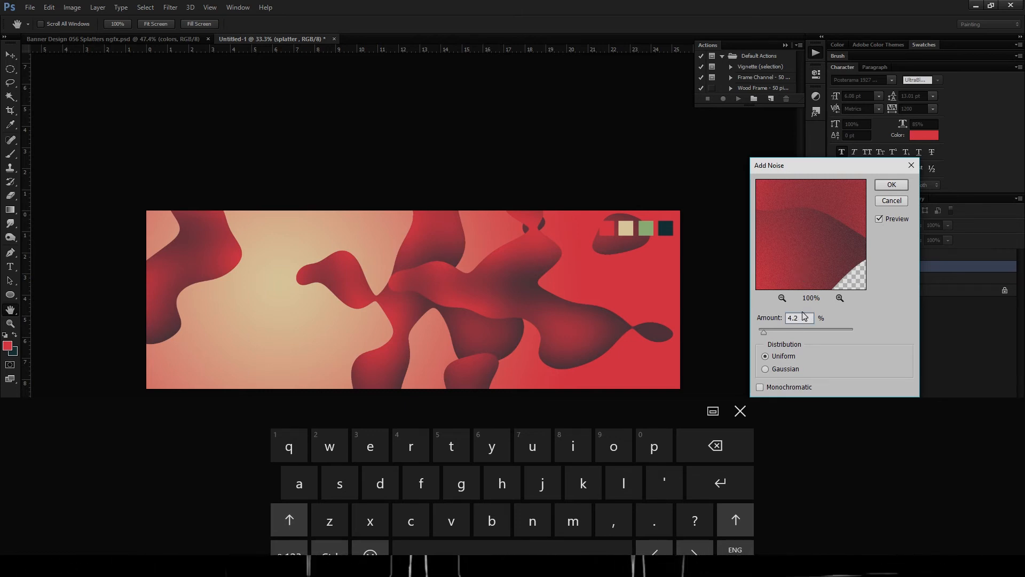
pyautogui.click(891, 185)
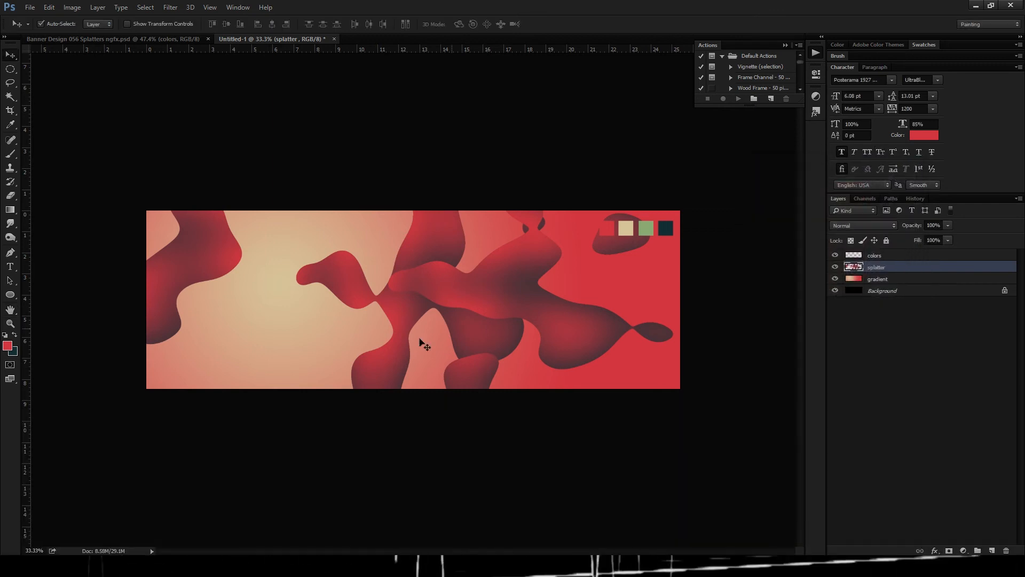
# Examine the noise grain on the splatter shapes at 300% magnification.
pyautogui.hotkey('ctrl', '0')
pyautogui.hotkey('ctrl', '+')
pyautogui.hotkey('ctrl', '+')
pyautogui.hotkey('ctrl', '+')
pyautogui.hotkey('ctrl', '+')
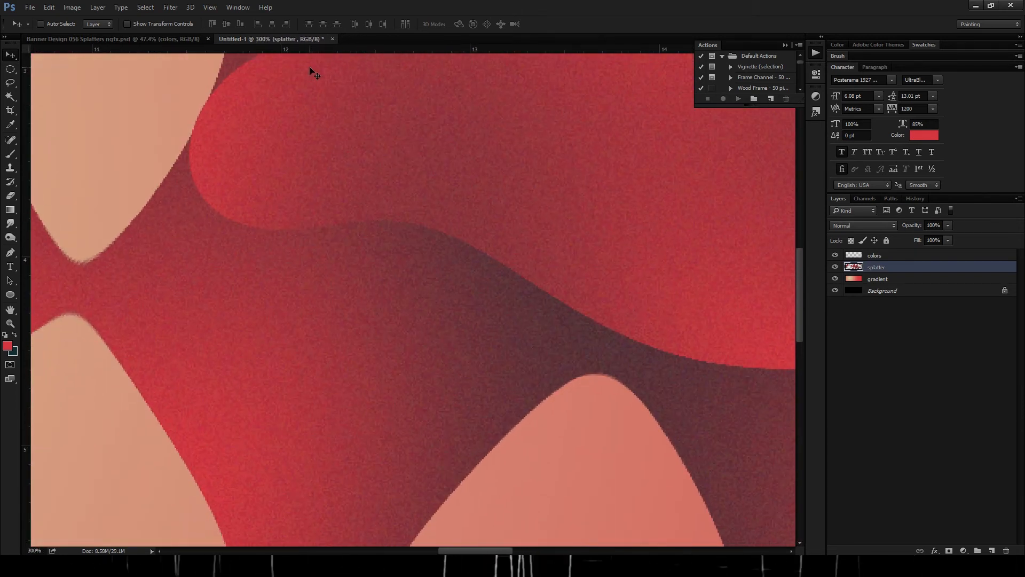
pyautogui.hotkey('ctrl', '0')
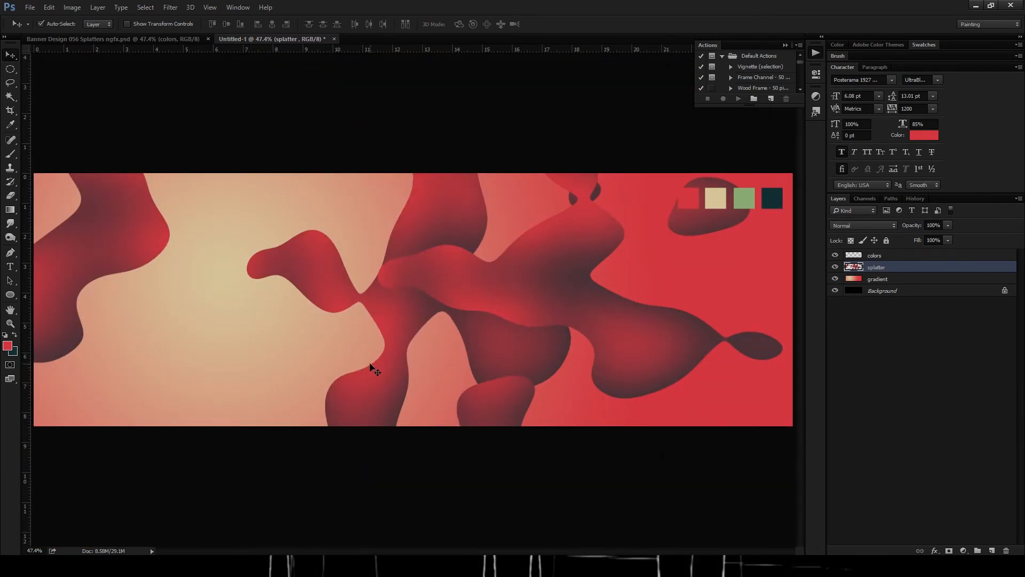
pyautogui.press('ctrl')
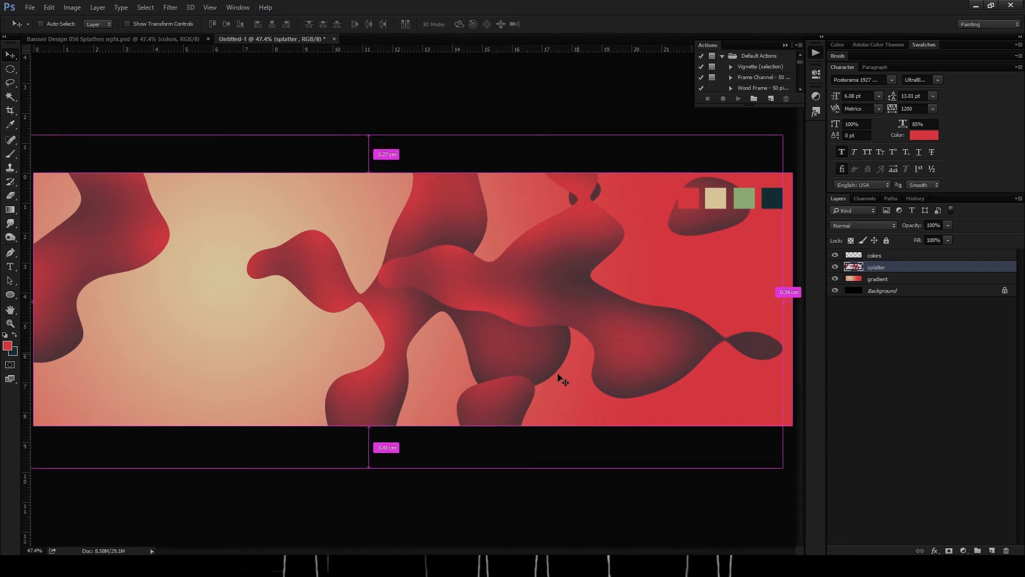
pyautogui.hotkey('ctrl', '-')
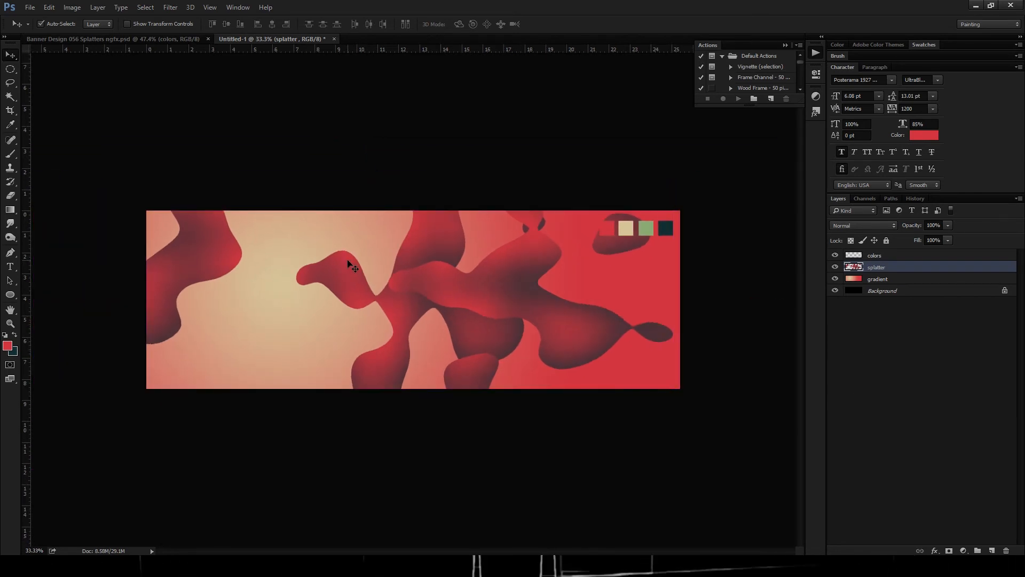
pyautogui.hotkey('ctrl', '0')
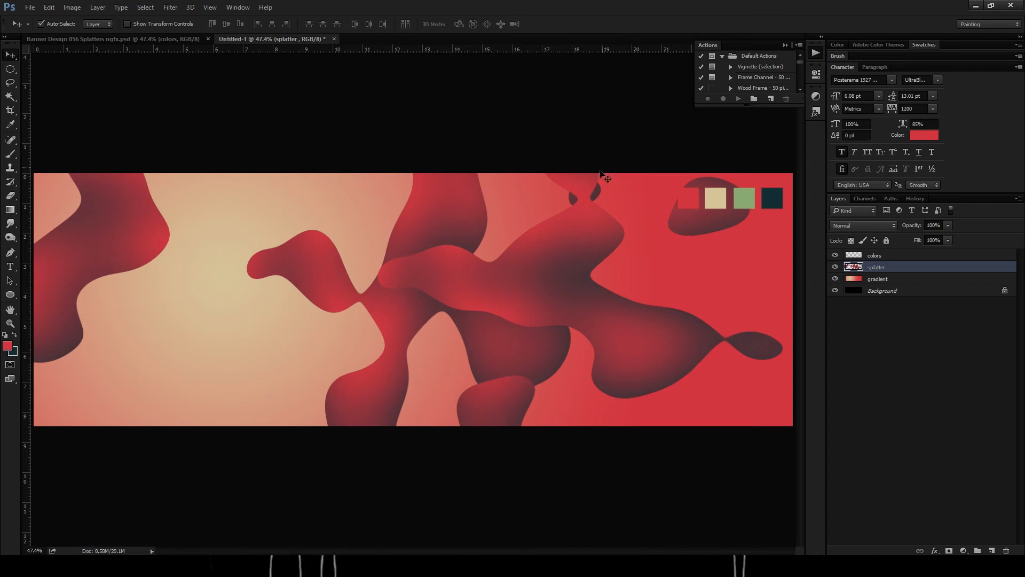
pyautogui.press('ctrl')
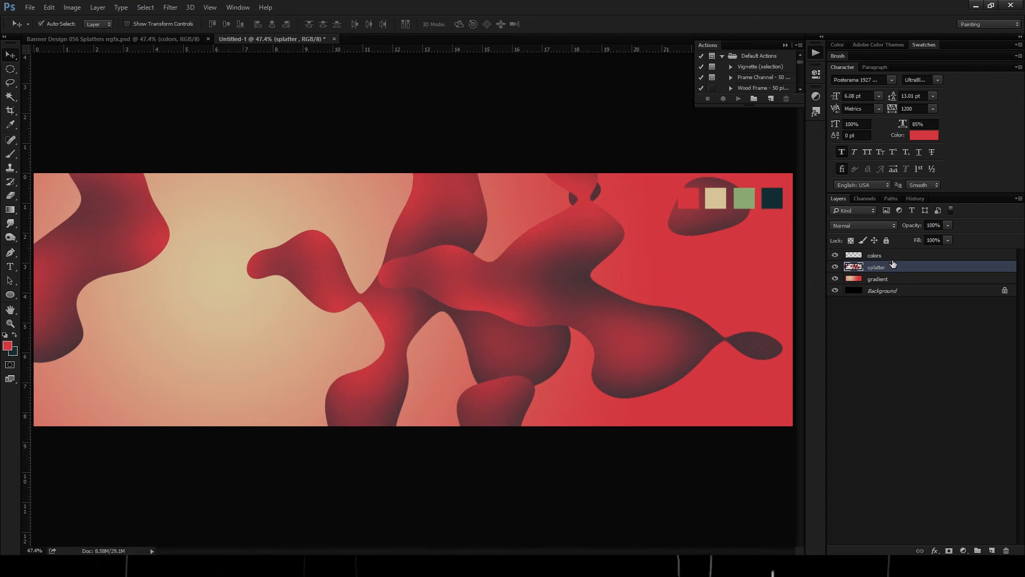
pyautogui.click(897, 256)
pyautogui.doubleClick(896, 261)
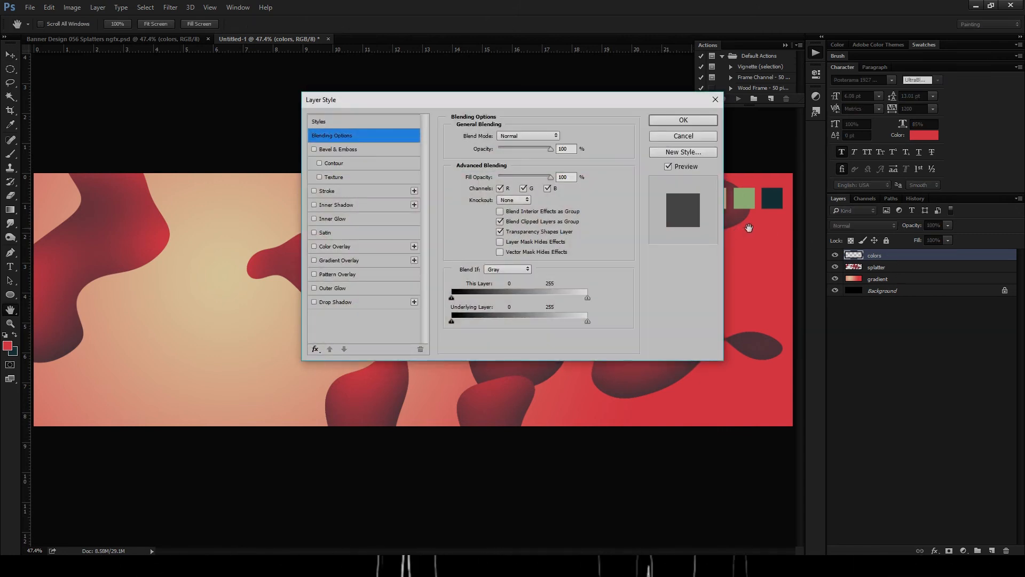
pyautogui.click(686, 136)
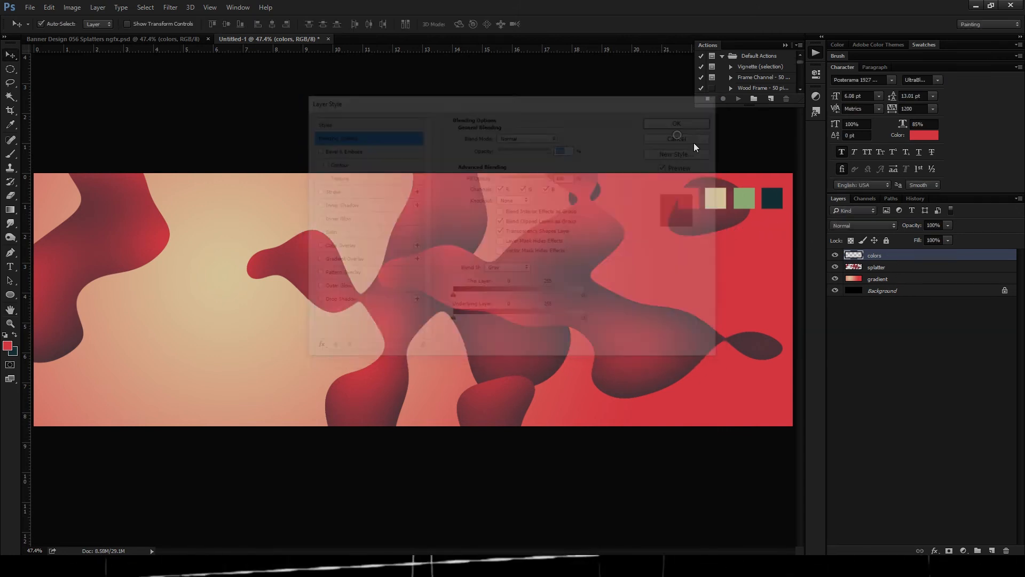
# Create a new layer named "splatter 2" directly above the splatter layer.
pyautogui.click(878, 266)
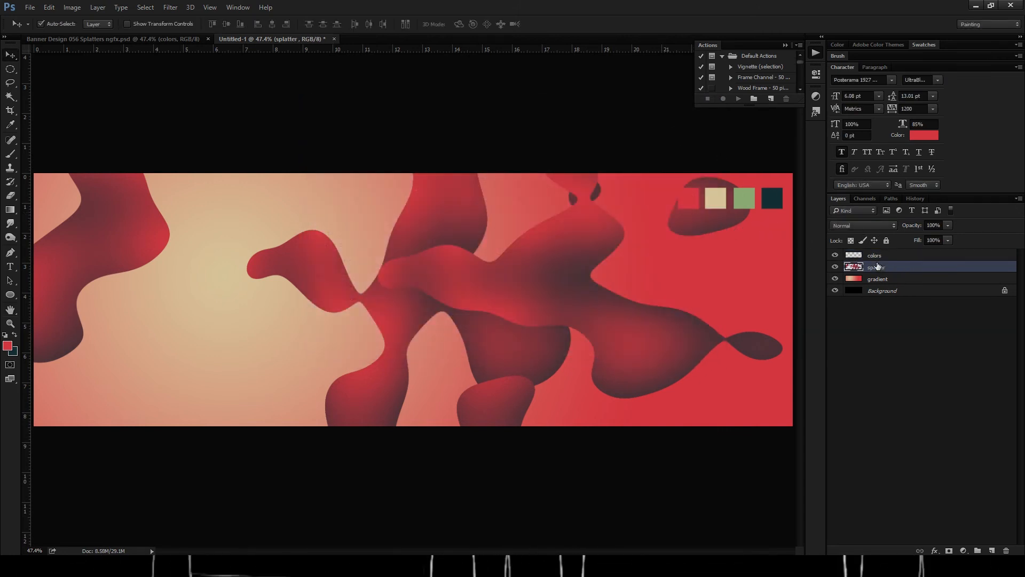
pyautogui.hotkey('ctrl', 'shift', 'n')
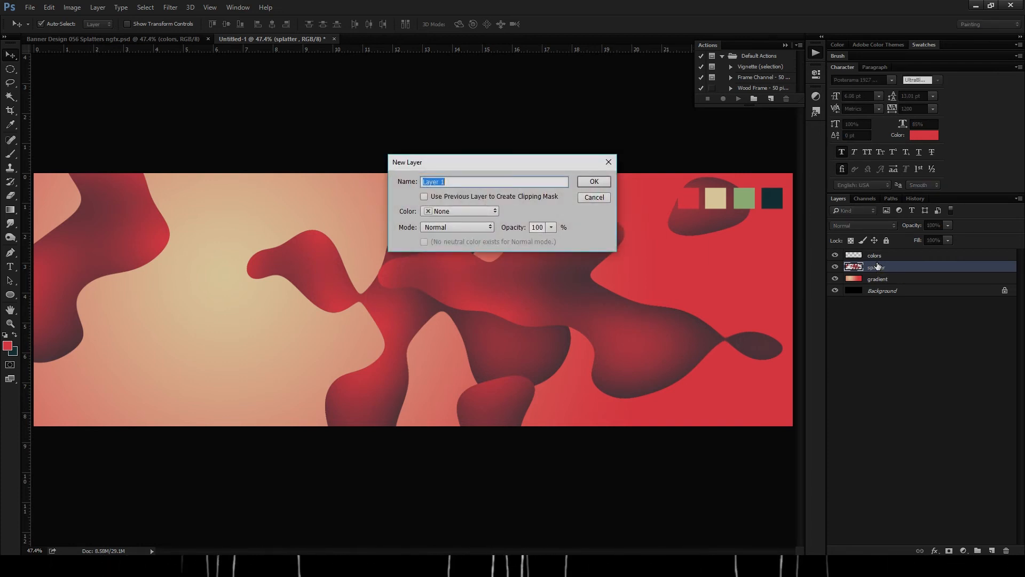
pyautogui.write('spa')
pyautogui.press('BackSpace')
pyautogui.hotkey('ctrl', 'a')
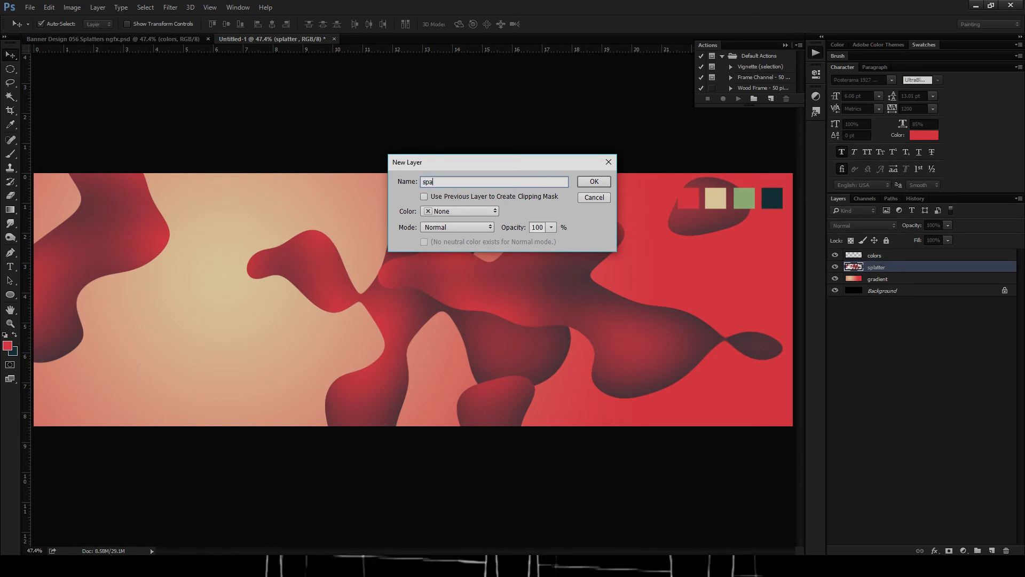
pyautogui.write('l')
pyautogui.press('BackSpace')
pyautogui.press('BackSpace')
pyautogui.write('latter ')
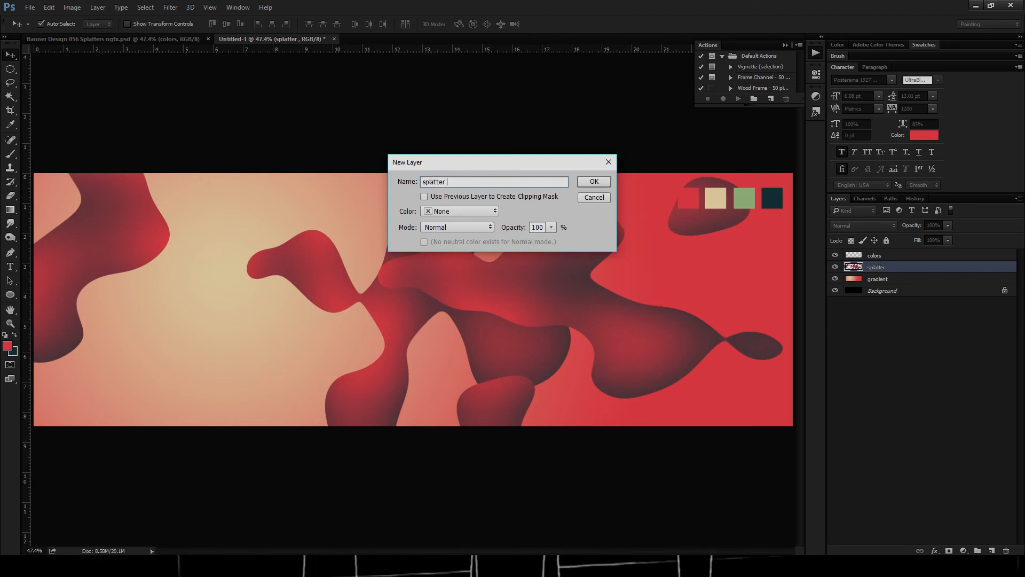
pyautogui.write('2')
pyautogui.press('Return')
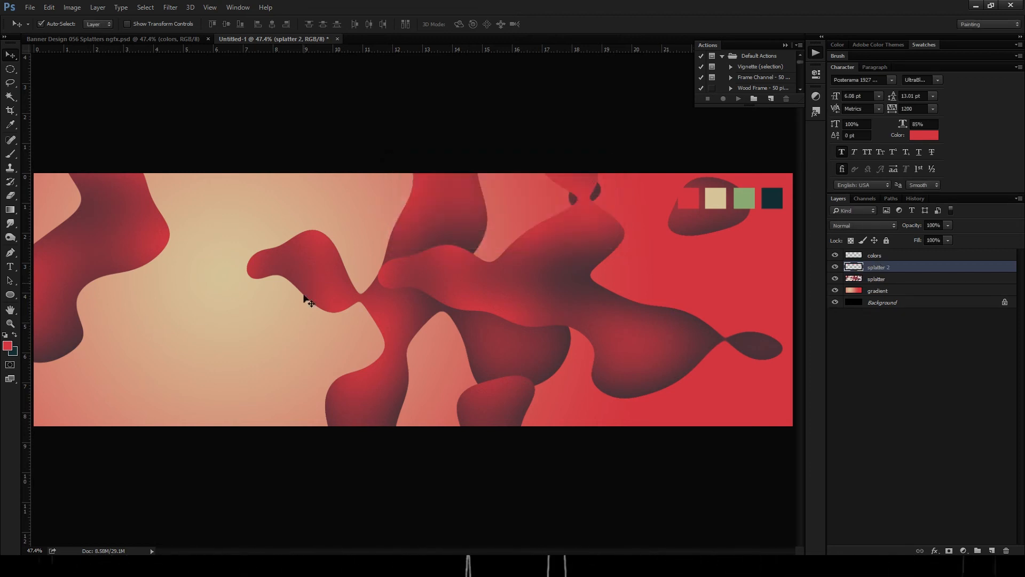
# Make a circular selection about 4.8 cm across in the banner's beige area and sample the green swatch as foreground colour.
pyautogui.press('m')
pyautogui.moveTo(200, 245); pyautogui.dragTo(414, 389)
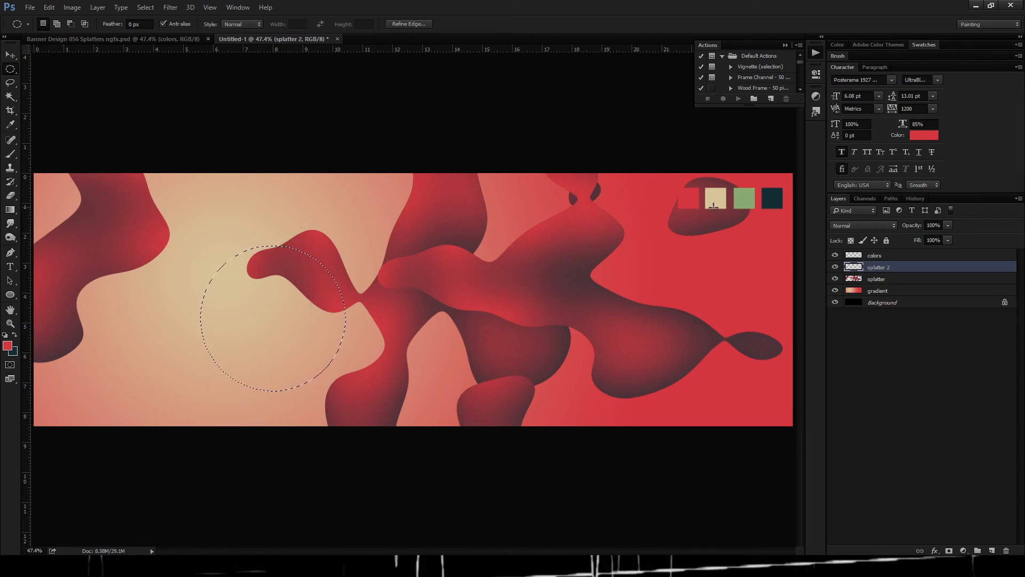
pyautogui.press('i')
pyautogui.click(747, 194)
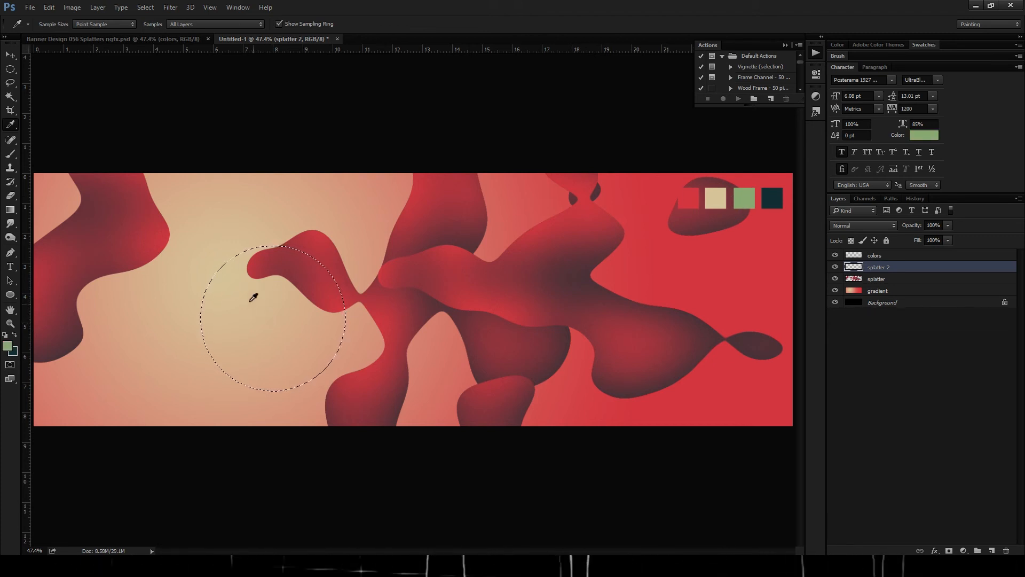
# Fill the circular selection with a radial green-to-dark-teal gradient, lightest near the top, then deselect and move the circle to the banner's lower edge.
pyautogui.press('g')
pyautogui.moveTo(426, 415); pyautogui.dragTo(383, 429)
pyautogui.moveTo(209, 234); pyautogui.dragTo(360, 441)
pyautogui.moveTo(256, 292); pyautogui.dragTo(257, 293)
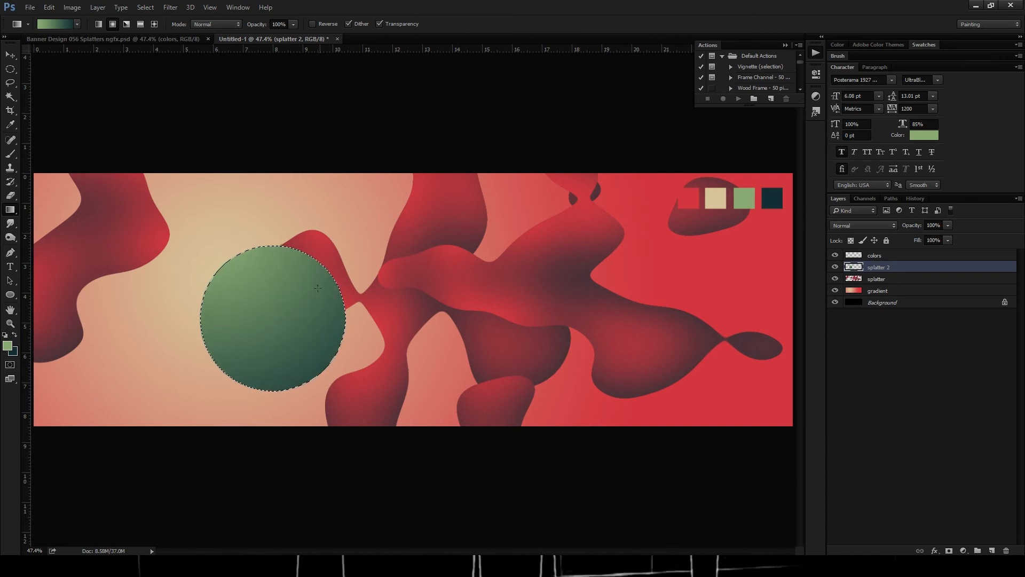
pyautogui.moveTo(204, 229); pyautogui.dragTo(372, 478)
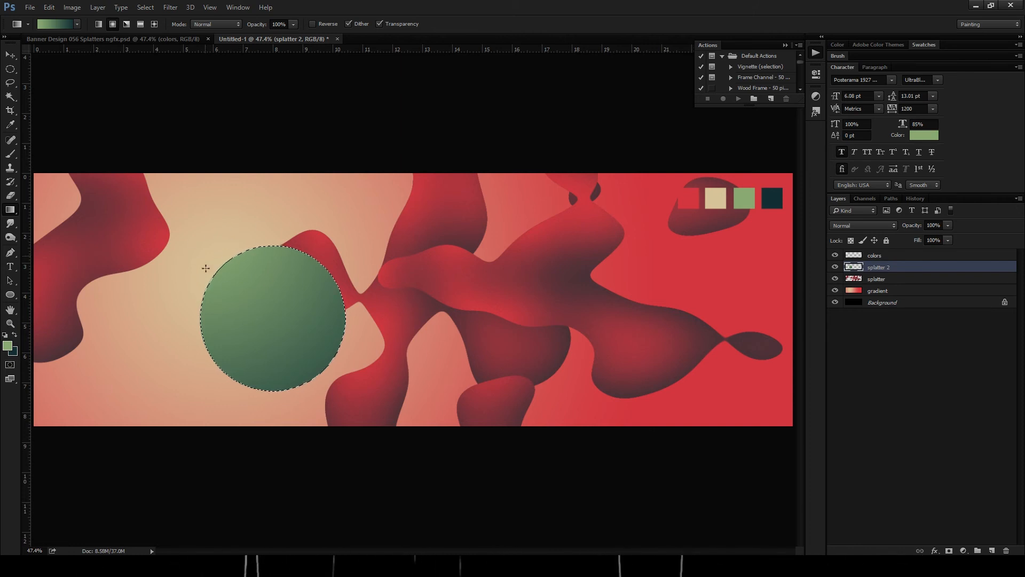
pyautogui.moveTo(244, 249); pyautogui.dragTo(343, 483)
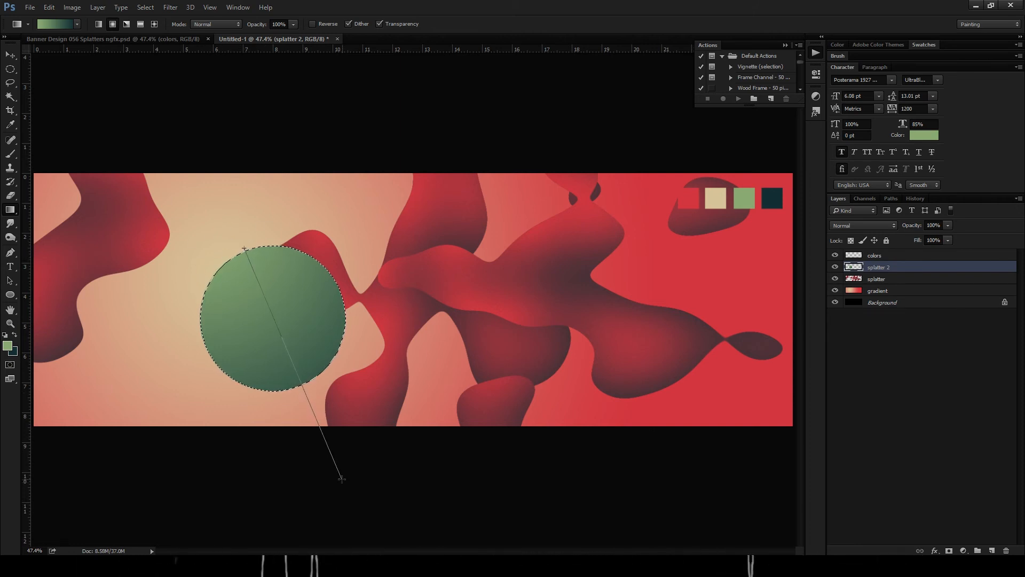
pyautogui.moveTo(310, 444); pyautogui.dragTo(310, 444)
pyautogui.press('ctrl')
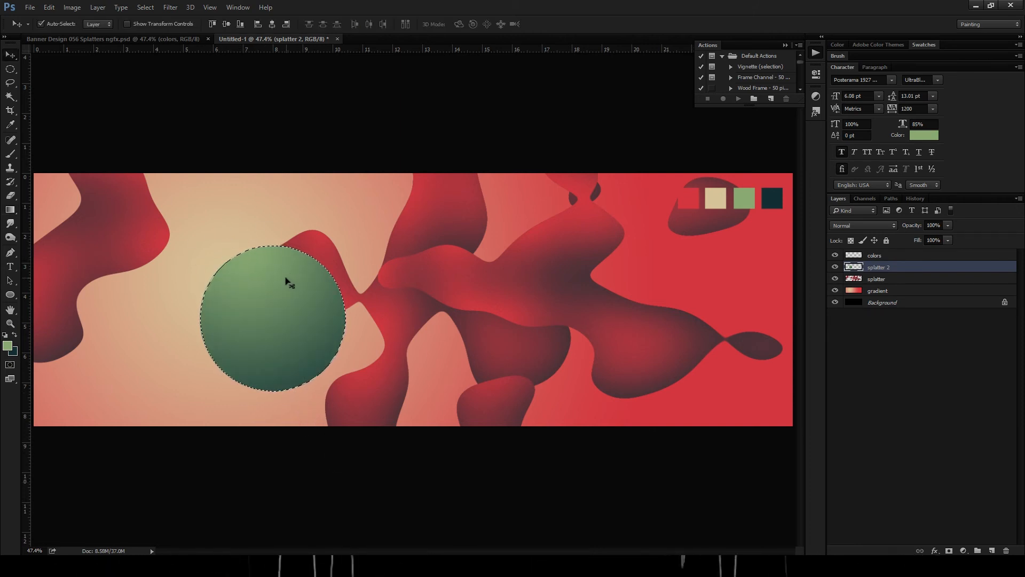
pyautogui.hotkey('ctrl', 'd')
pyautogui.moveTo(275, 293); pyautogui.dragTo(244, 318)
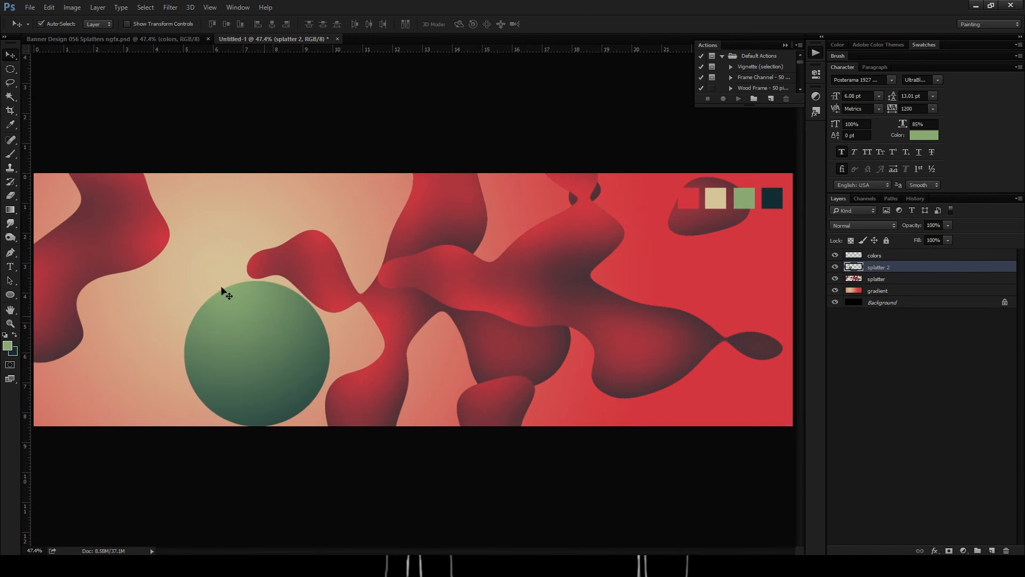
# Start the Wave distortion on the splatter 2 circle and try different wavelength ranges and higher numbers of generators.
pyautogui.click(875, 257)
pyautogui.click(875, 267)
pyautogui.click(145, 7)
pyautogui.moveTo(171, 5)
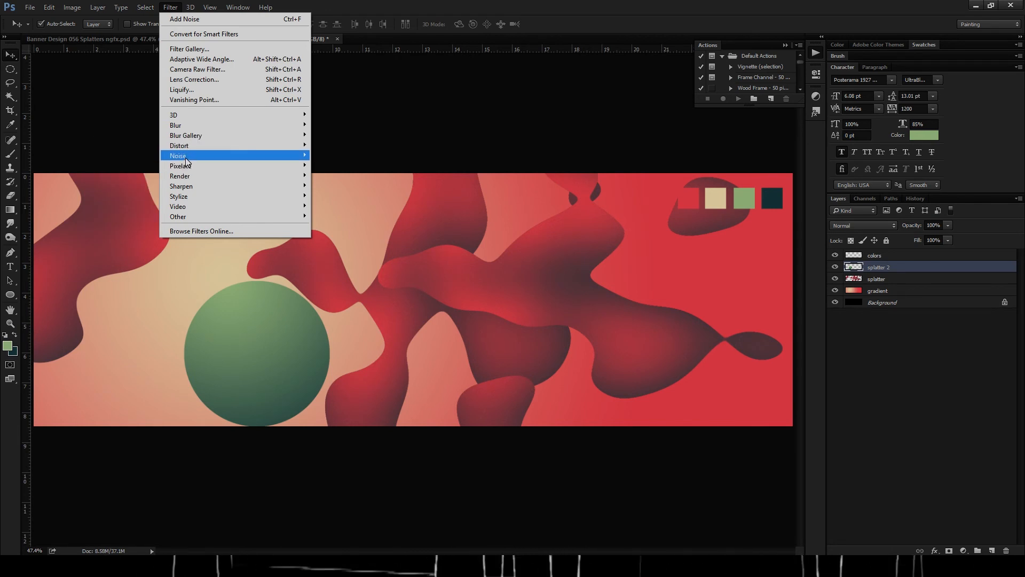
pyautogui.moveTo(187, 138)
pyautogui.moveTo(187, 157)
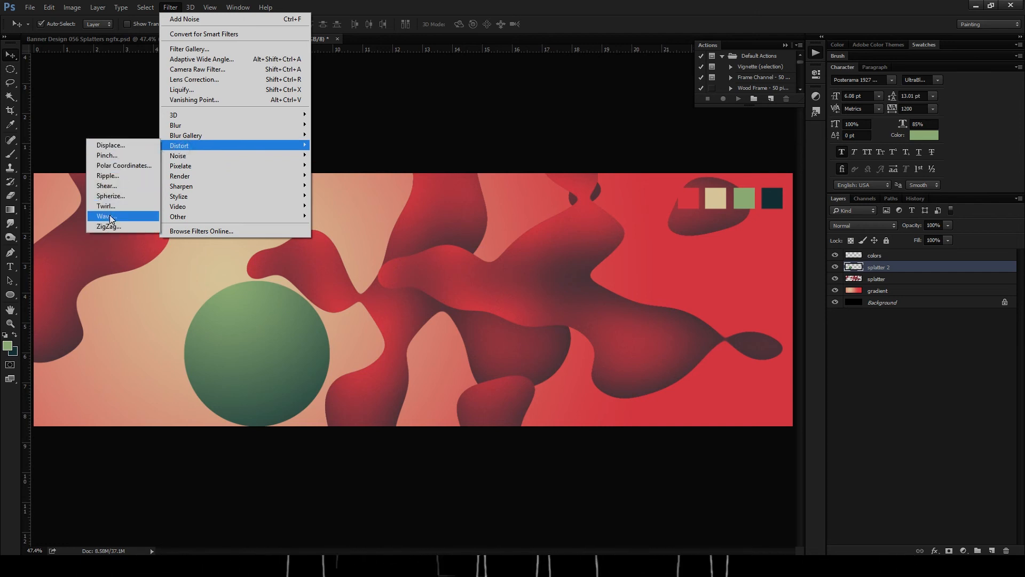
pyautogui.click(112, 215)
pyautogui.moveTo(736, 357); pyautogui.dragTo(810, 358)
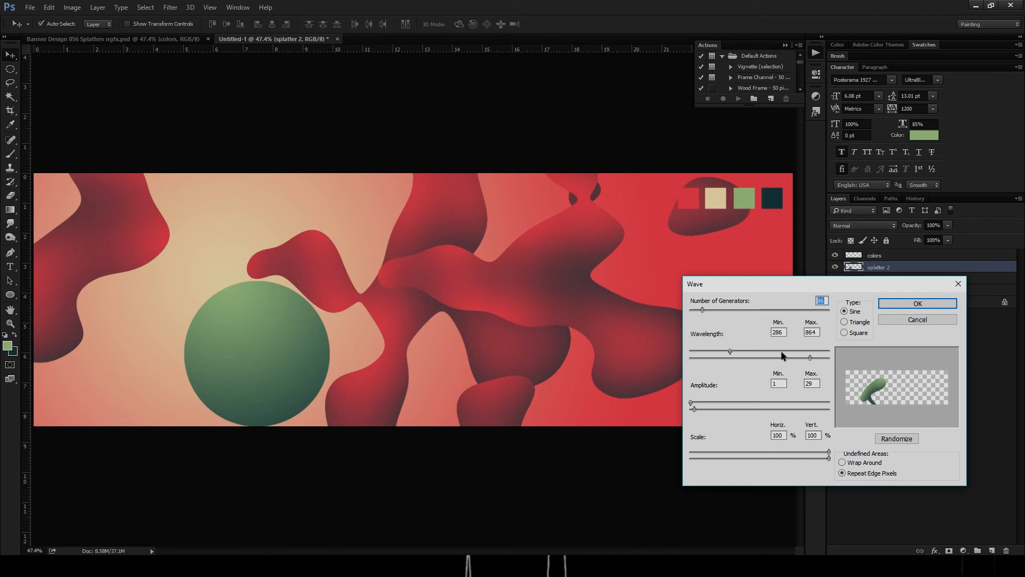
pyautogui.moveTo(730, 351); pyautogui.dragTo(708, 356)
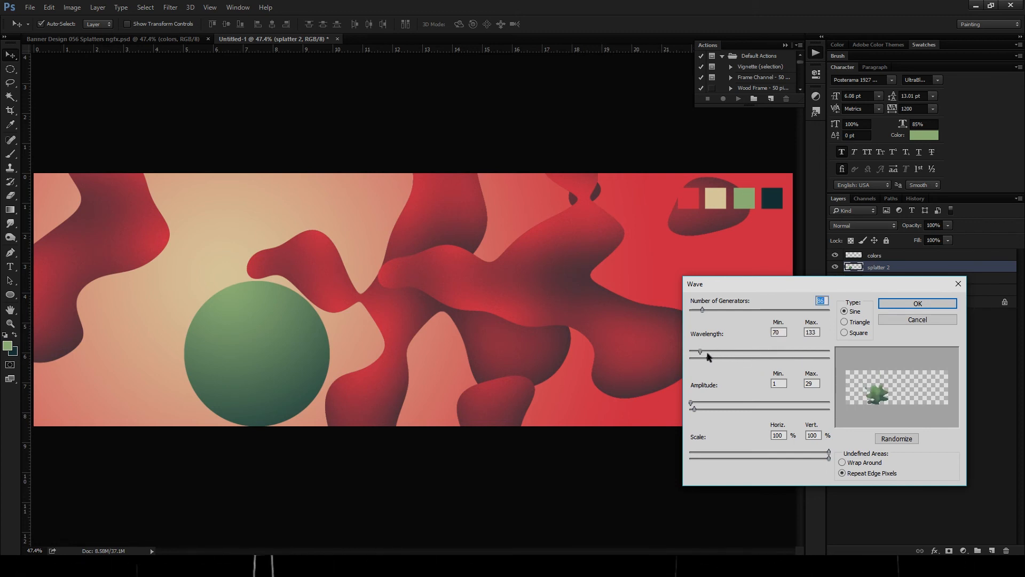
pyautogui.moveTo(702, 309); pyautogui.dragTo(720, 310)
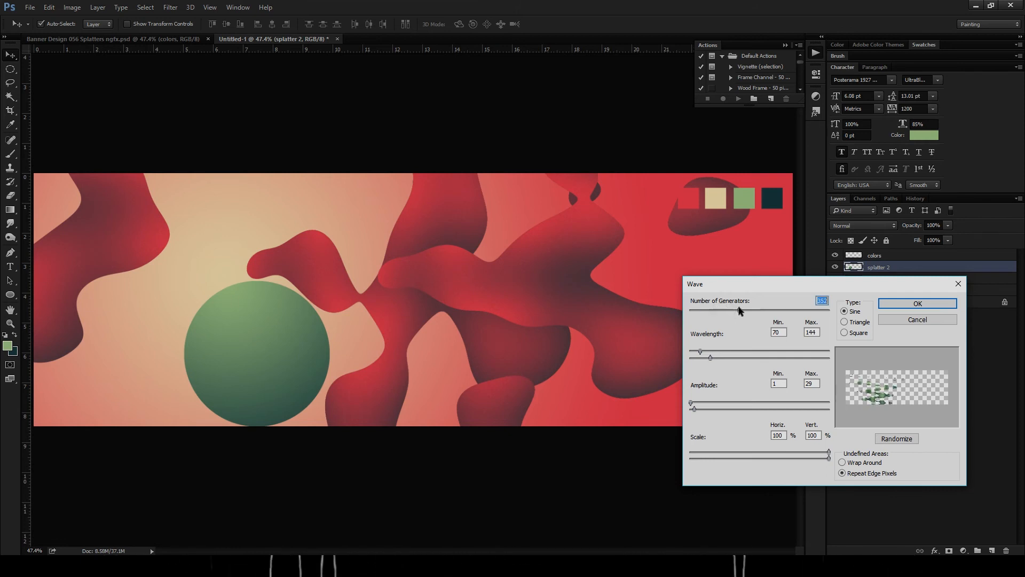
pyautogui.click(722, 351)
pyautogui.click(751, 358)
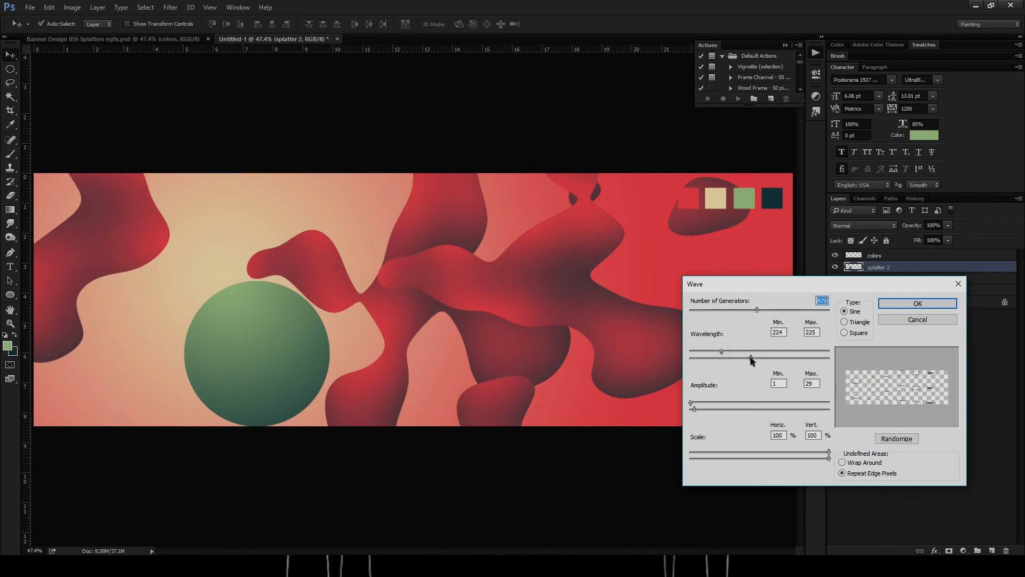
# Reduce the number of generators, set the wavelength to 186–229, and apply the Wave distortion to the green circle.
pyautogui.moveTo(755, 359); pyautogui.dragTo(782, 361)
pyautogui.moveTo(721, 351)
pyautogui.mouseDown()
pyautogui.moveTo(759, 352)
pyautogui.moveTo(714, 353)
pyautogui.mouseUp()
pyautogui.moveTo(756, 310); pyautogui.dragTo(716, 309)
pyautogui.moveTo(730, 353); pyautogui.dragTo(758, 359)
pyautogui.moveTo(710, 309); pyautogui.dragTo(704, 308)
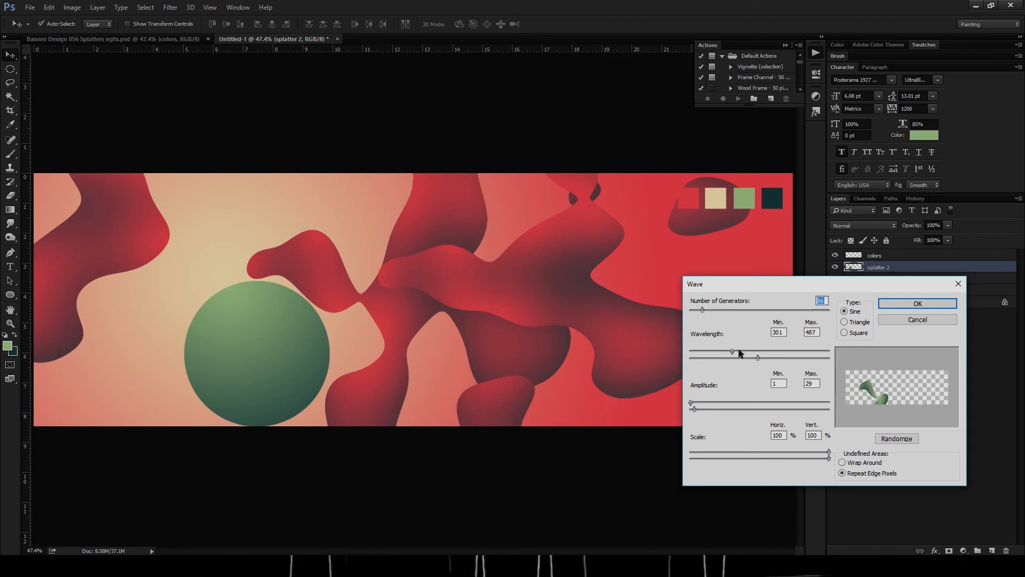
pyautogui.moveTo(732, 351)
pyautogui.mouseDown()
pyautogui.moveTo(716, 350)
pyautogui.moveTo(806, 360)
pyautogui.moveTo(716, 352)
pyautogui.mouseUp()
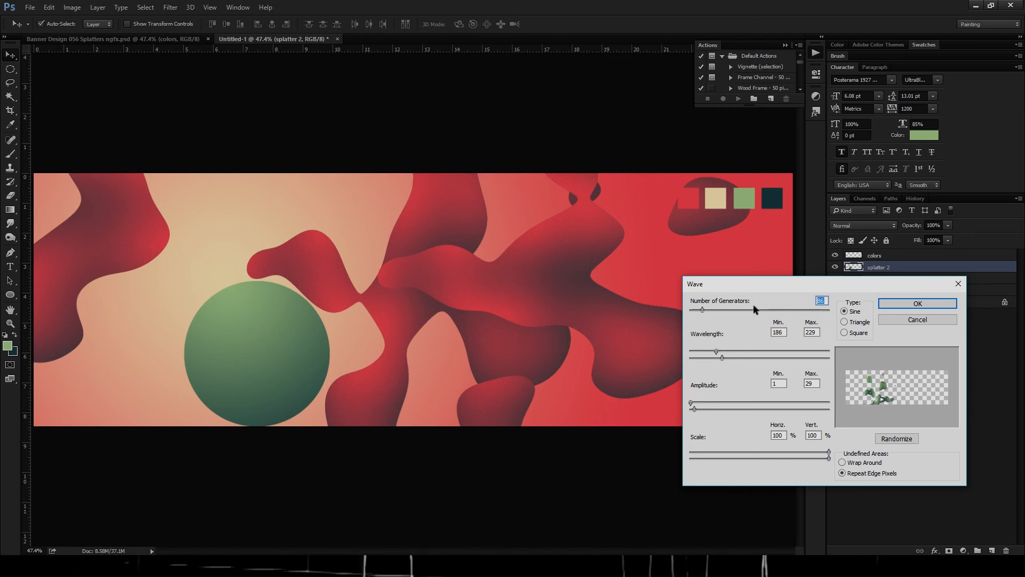
pyautogui.click(916, 302)
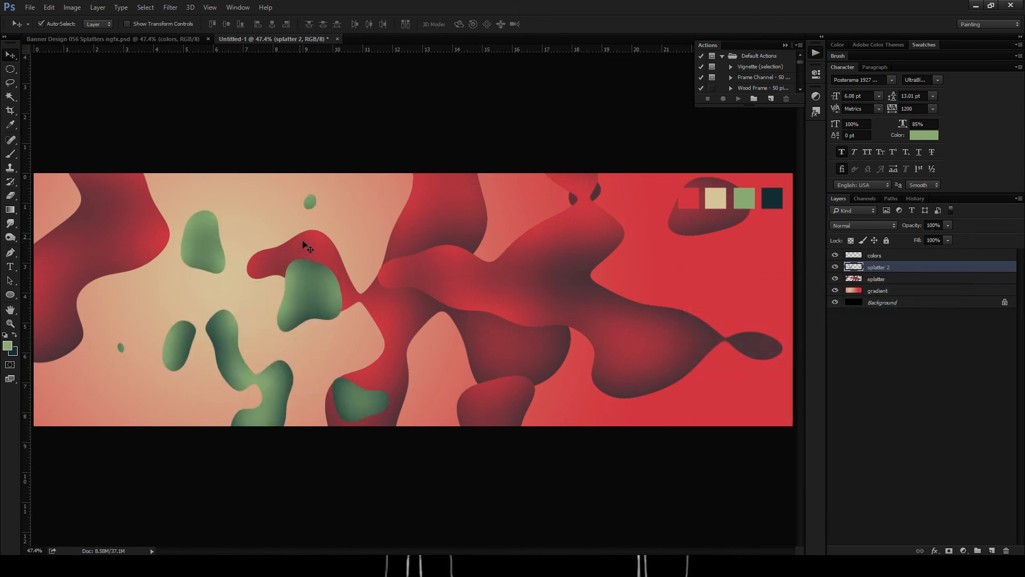
# Shift the distorted green splatter shapes slightly left, keeping them over the beige part of the banner.
pyautogui.press('shift')
pyautogui.moveTo(300, 299); pyautogui.dragTo(447, 280)
pyautogui.hotkey('ctrl', 'z')
pyautogui.moveTo(318, 307); pyautogui.dragTo(309, 327)
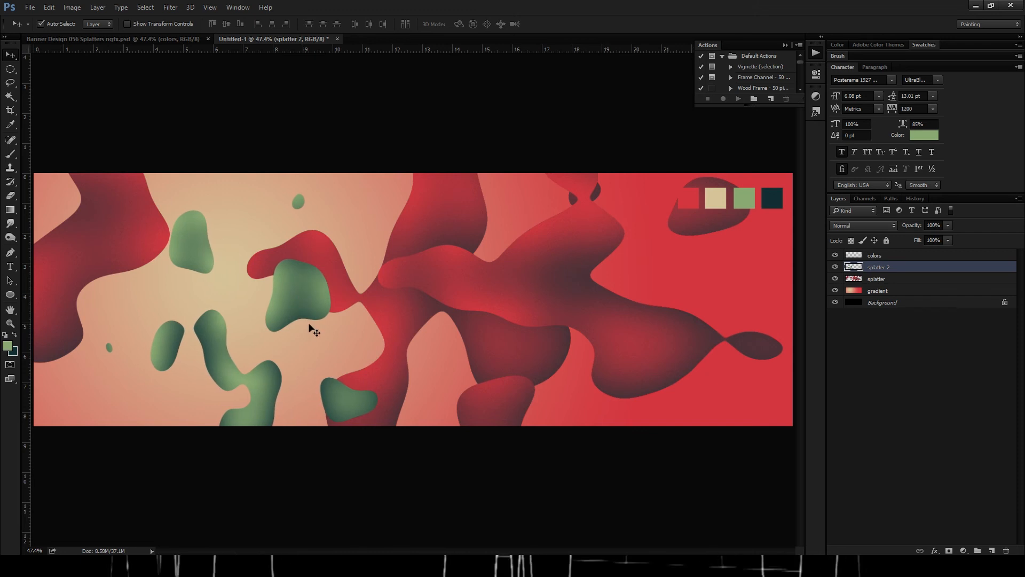
# Duplicate the green splatter shapes onto the red end of the banner and rotate the copy about 90° counterclockwise.
pyautogui.moveTo(297, 293); pyautogui.dragTo(714, 303)
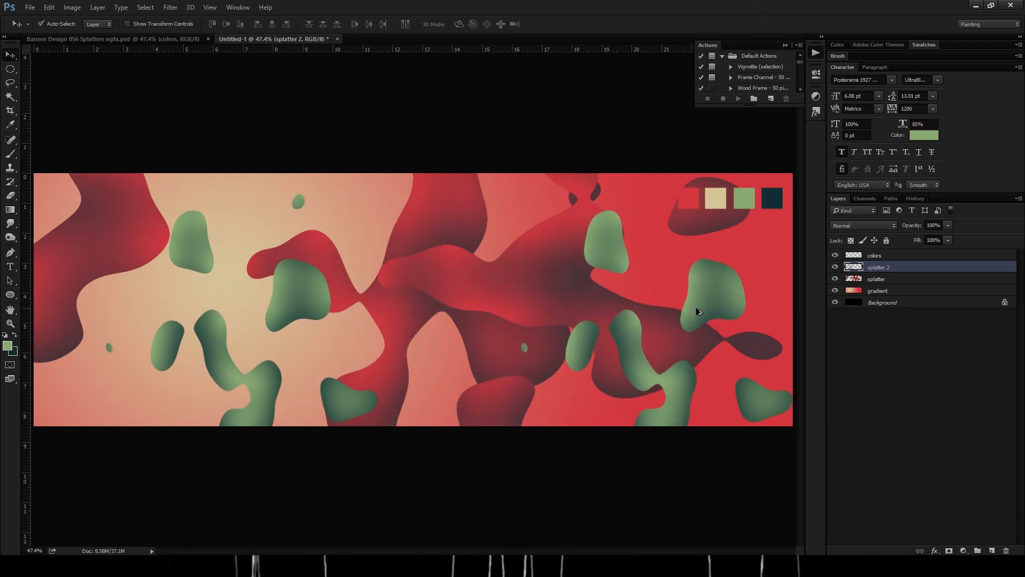
pyautogui.hotkey('ctrl', 't')
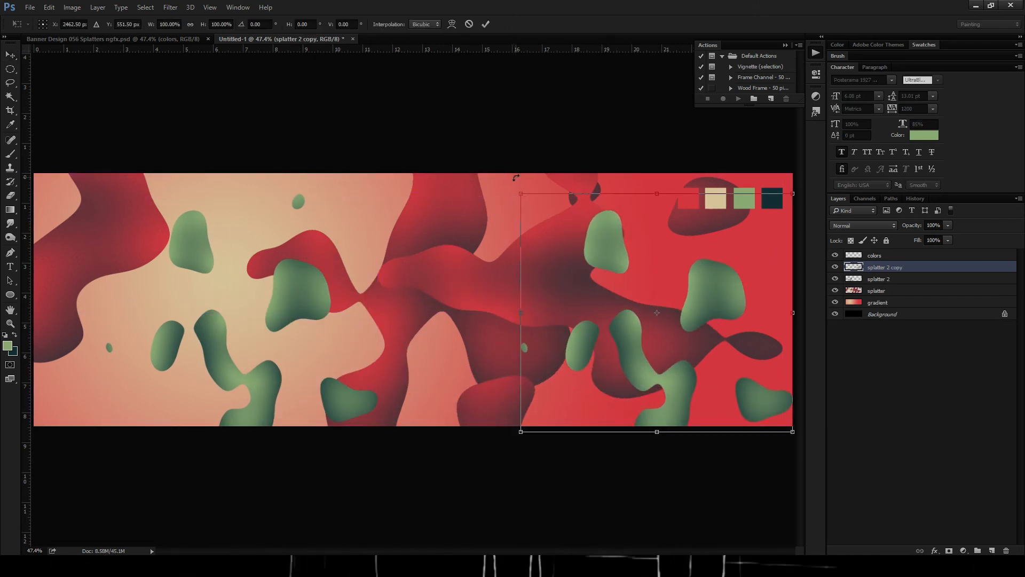
pyautogui.moveTo(516, 177); pyautogui.dragTo(561, 437)
pyautogui.press('Return')
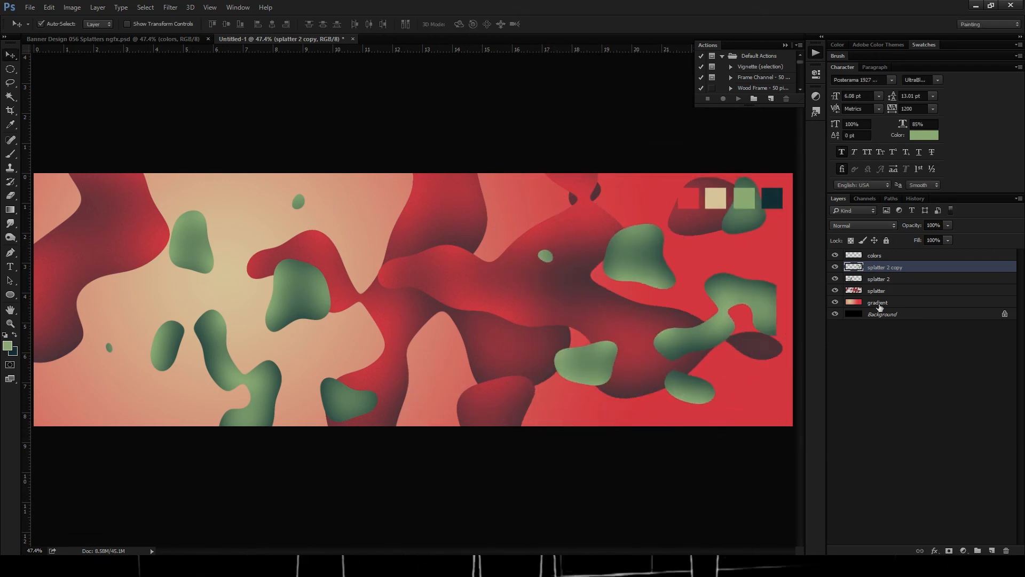
# Hide the colors layer and erase the cut-off green shape and the small oval below it from the rotated copy.
pyautogui.click(836, 255)
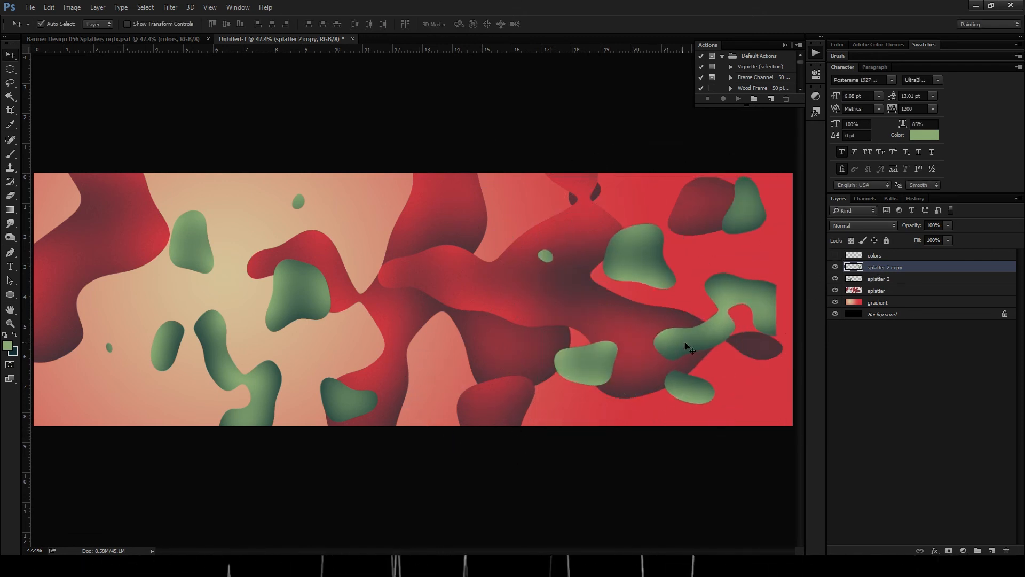
pyautogui.press('e')
pyautogui.moveTo(763, 347)
pyautogui.mouseDown()
pyautogui.moveTo(767, 320)
pyautogui.moveTo(709, 434)
pyautogui.moveTo(698, 419)
pyautogui.moveTo(768, 335)
pyautogui.moveTo(713, 328)
pyautogui.moveTo(676, 366)
pyautogui.mouseUp()
# Move the remaining green shapes of the splatter 2 copy straight down so the lowest one reaches the banner's lower edge.
pyautogui.press('v')
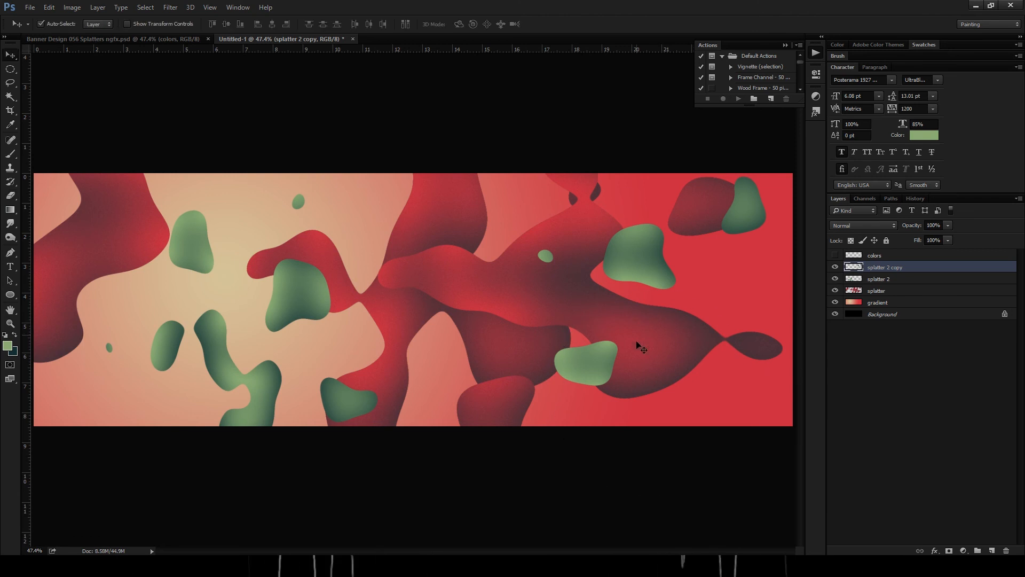
pyautogui.moveTo(647, 275); pyautogui.dragTo(663, 315)
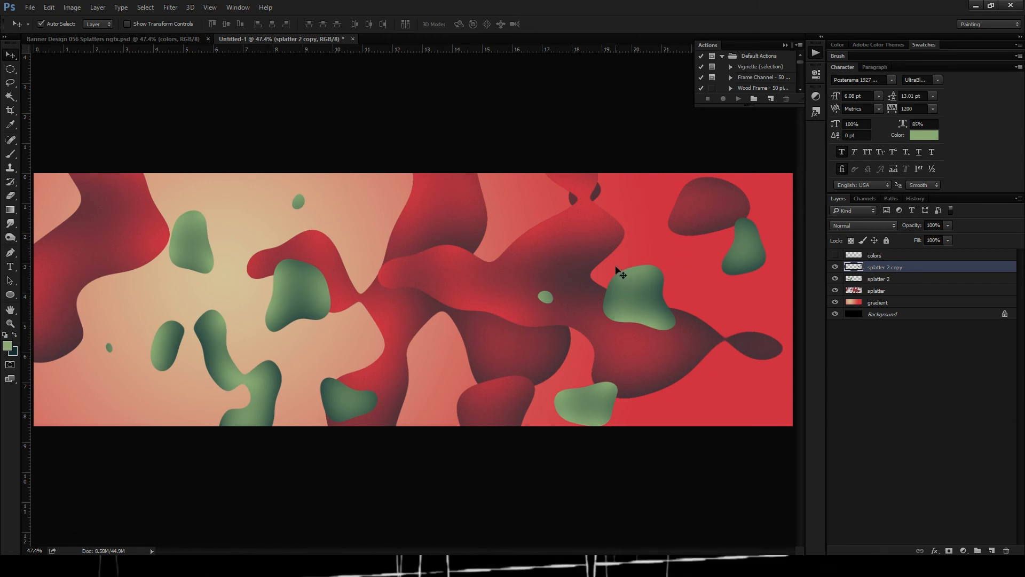
pyautogui.moveTo(301, 297); pyautogui.dragTo(271, 298)
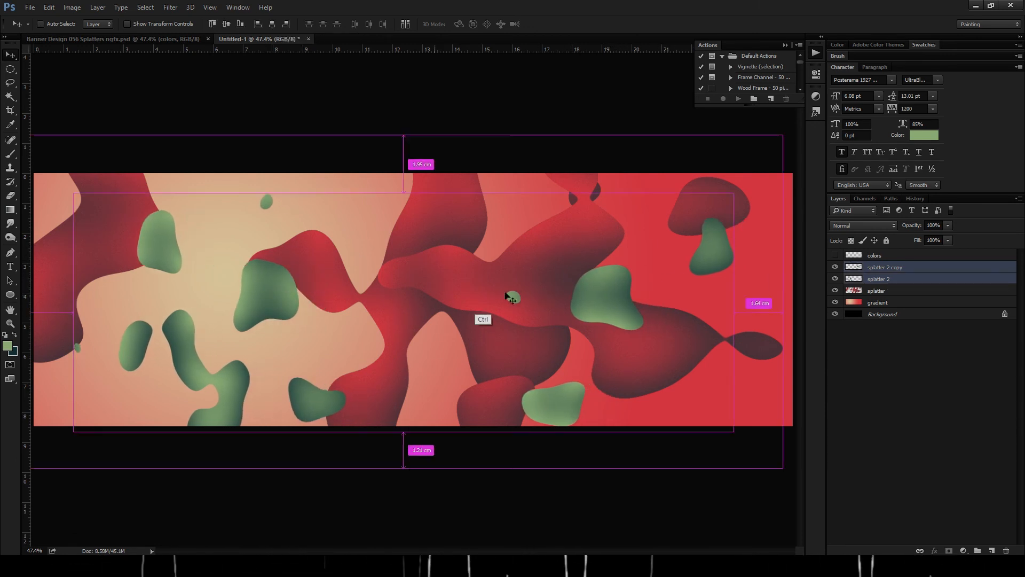
pyautogui.hotkey('ctrl', 'z')
pyautogui.click(877, 278)
pyautogui.click(879, 268)
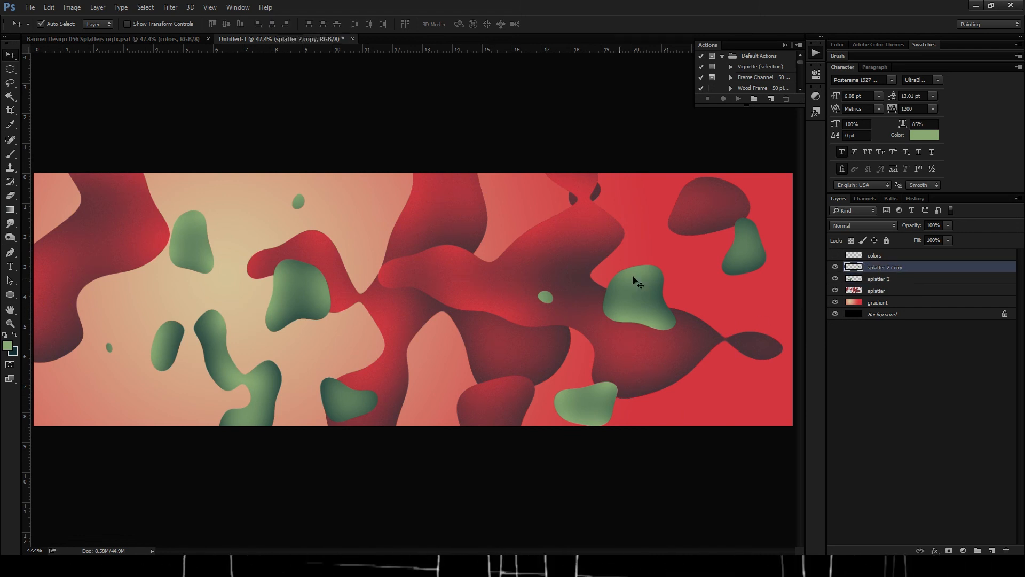
# Move the green shapes of the splatter 2 layer further left across the beige part of the banner.
pyautogui.click(875, 278)
pyautogui.click(872, 269)
pyautogui.click(867, 279)
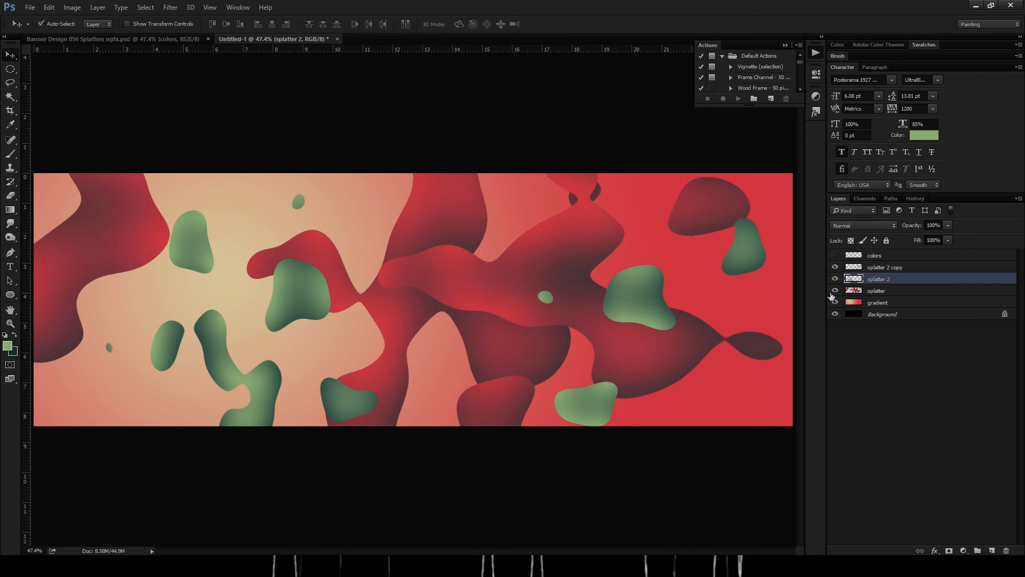
pyautogui.click(868, 268)
pyautogui.moveTo(312, 303); pyautogui.dragTo(277, 305)
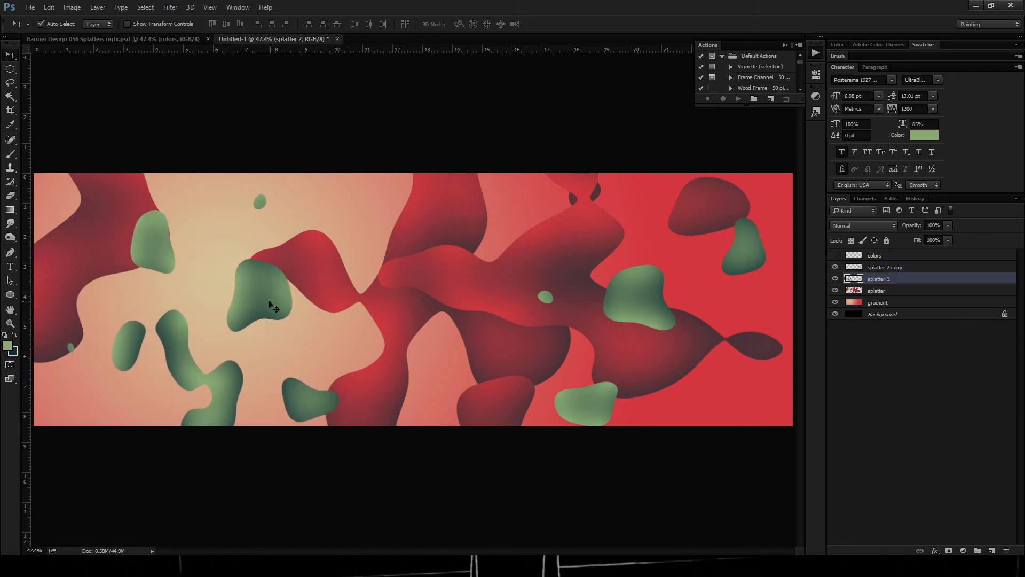
pyautogui.moveTo(258, 300)
pyautogui.mouseDown()
pyautogui.moveTo(287, 296)
pyautogui.moveTo(265, 284)
pyautogui.moveTo(192, 284)
pyautogui.moveTo(245, 287)
pyautogui.moveTo(221, 286)
pyautogui.moveTo(235, 324)
pyautogui.moveTo(208, 302)
pyautogui.mouseUp()
# Erase the large green shape in the middle of the beige area from the splatter 2 layer.
pyautogui.press('e')
pyautogui.press('shift')
pyautogui.press('shift')
pyautogui.press('shift')
pyautogui.press('shift')
pyautogui.press('shift')
pyautogui.press('Escape')
pyautogui.moveTo(268, 289); pyautogui.dragTo(212, 288)
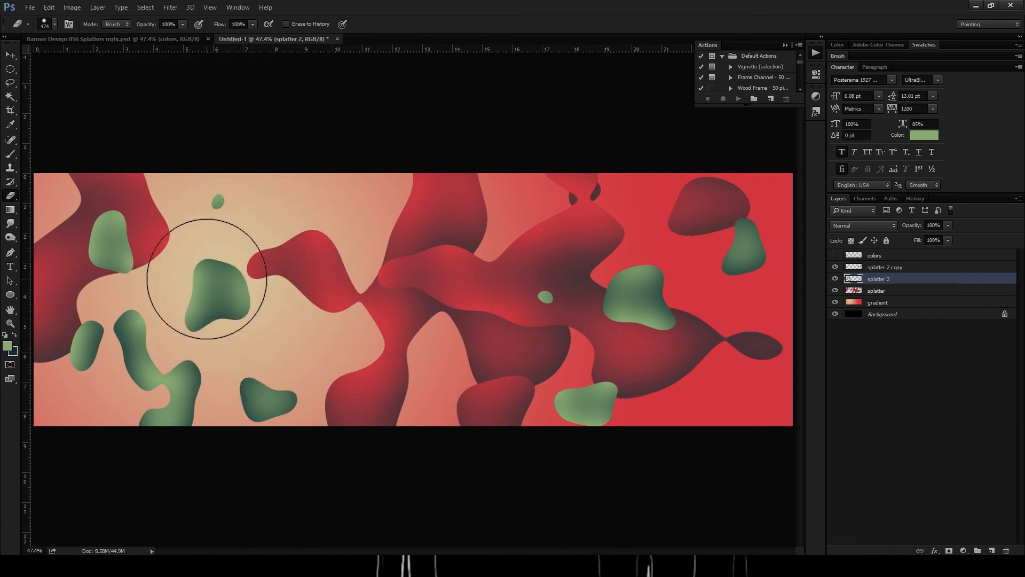
pyautogui.click(207, 278)
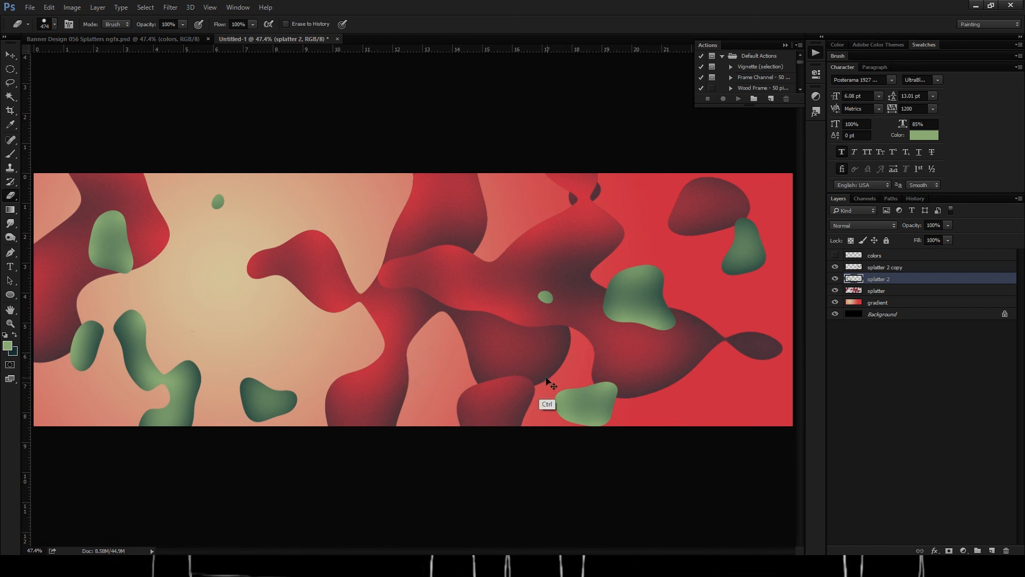
pyautogui.hotkey('ctrl', 'alt', 'z')
pyautogui.hotkey('ctrl', 'shift', 'z')
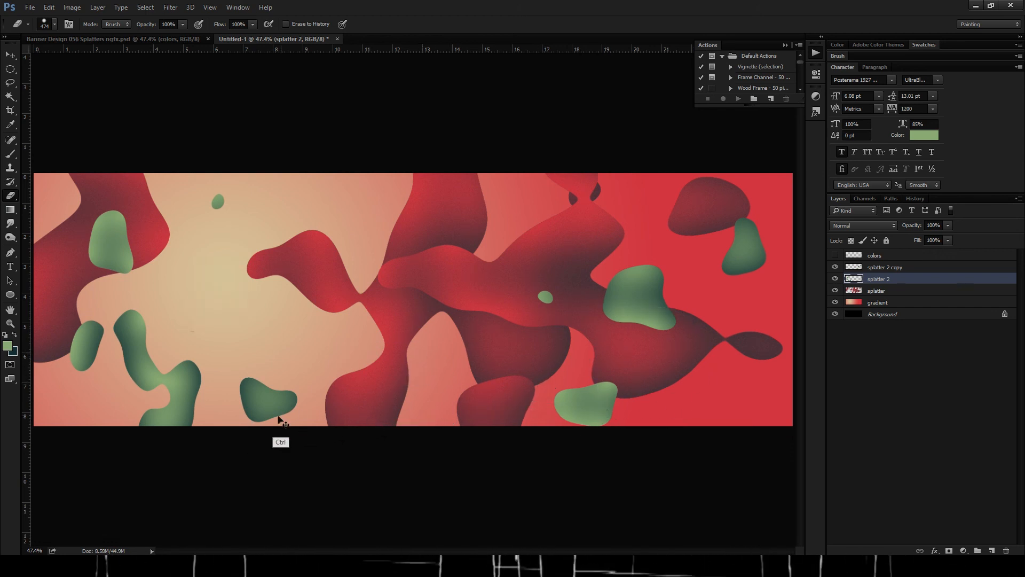
# Shift the remaining green shapes of the splatter 2 layer slightly to the right.
pyautogui.press('v')
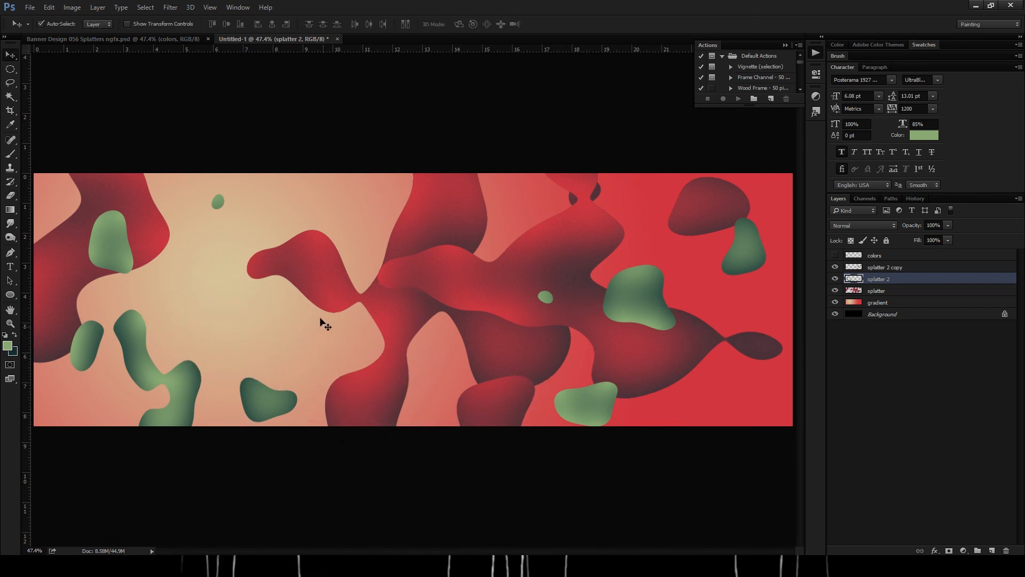
pyautogui.moveTo(140, 358); pyautogui.dragTo(159, 365)
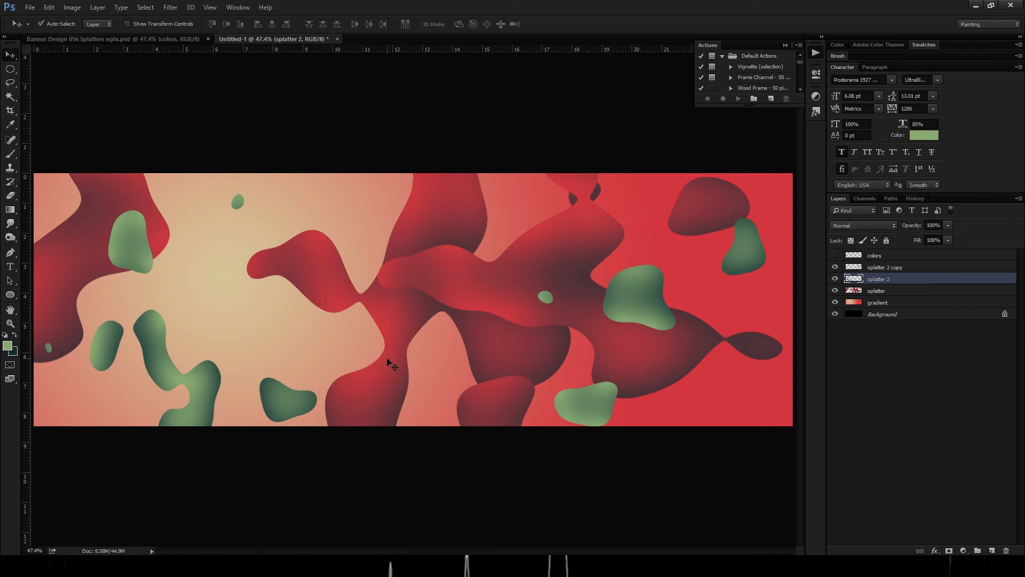
pyautogui.click(897, 269)
pyautogui.click(891, 279)
pyautogui.click(899, 269)
pyautogui.click(901, 279)
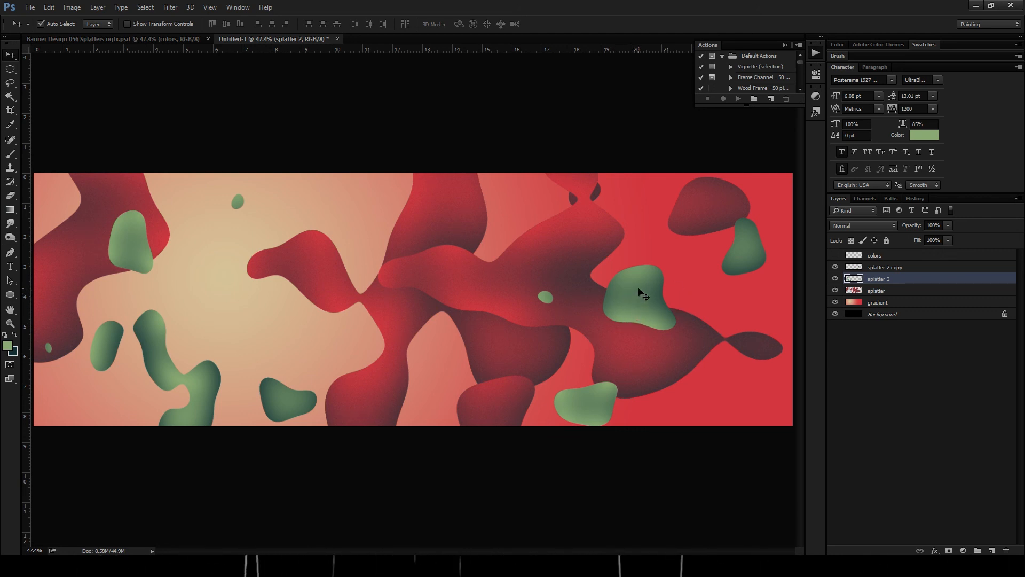
pyautogui.click(484, 355)
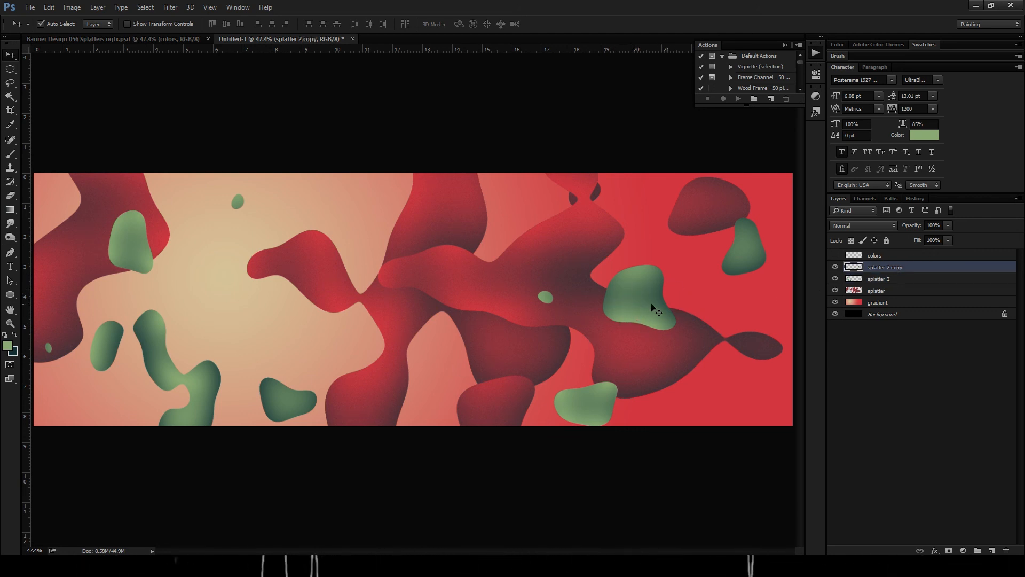
pyautogui.click(871, 279)
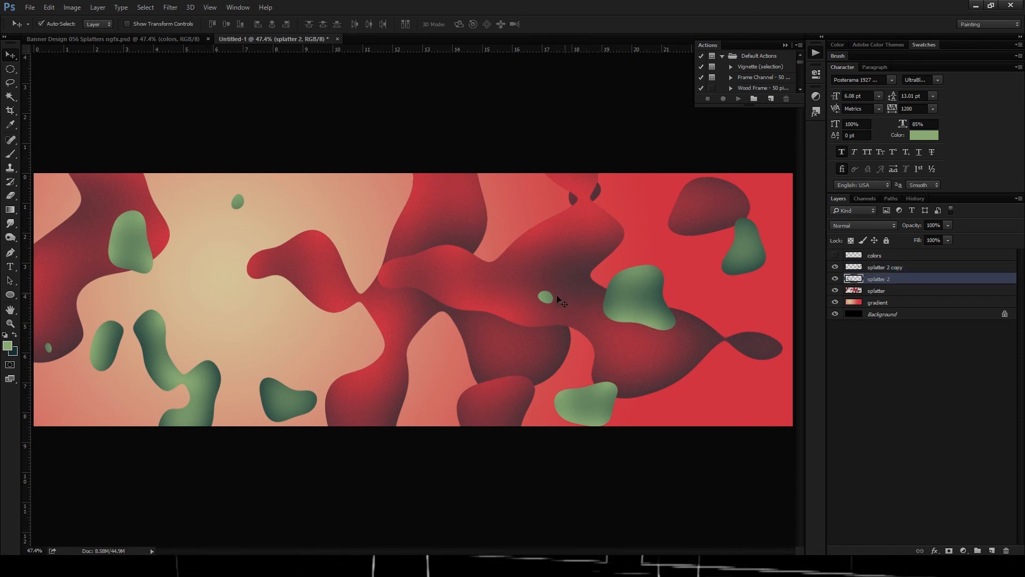
pyautogui.click(866, 287)
pyautogui.doubleClick(866, 286)
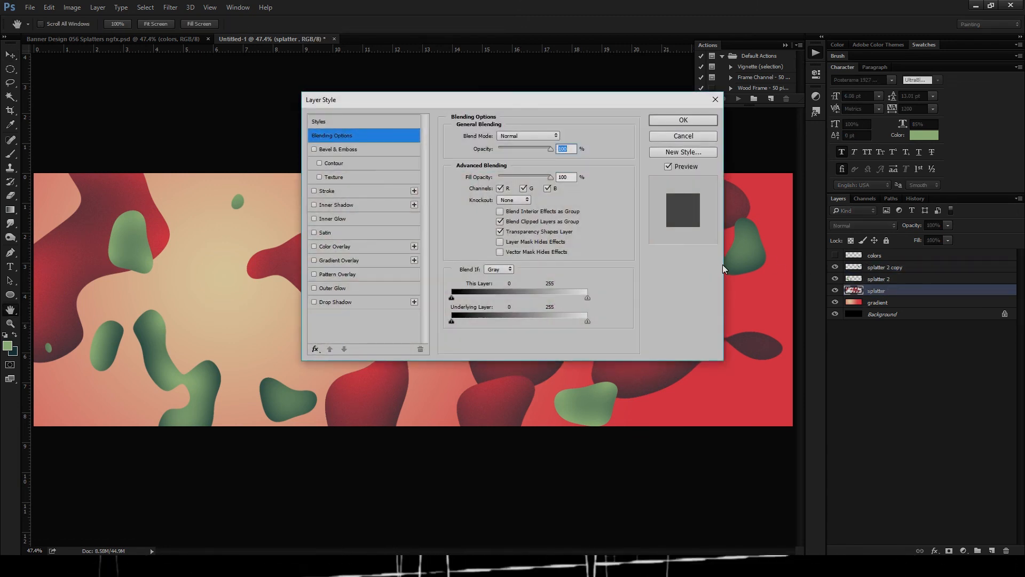
pyautogui.click(684, 135)
# Add the text "POSTERAMA" above the splatter 2 copy layer, near the lower edge of the banner's red end.
pyautogui.click(899, 267)
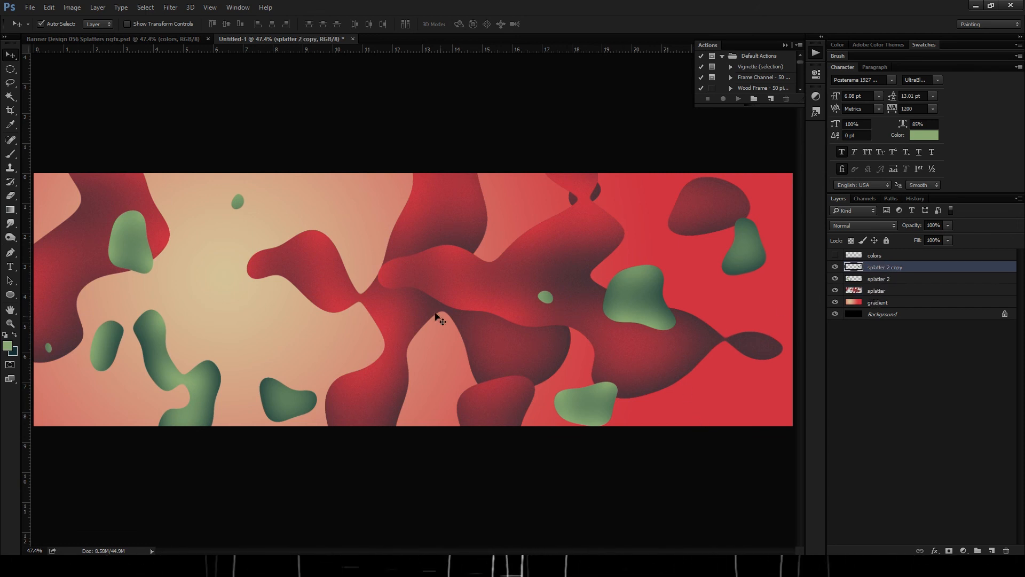
pyautogui.press('t')
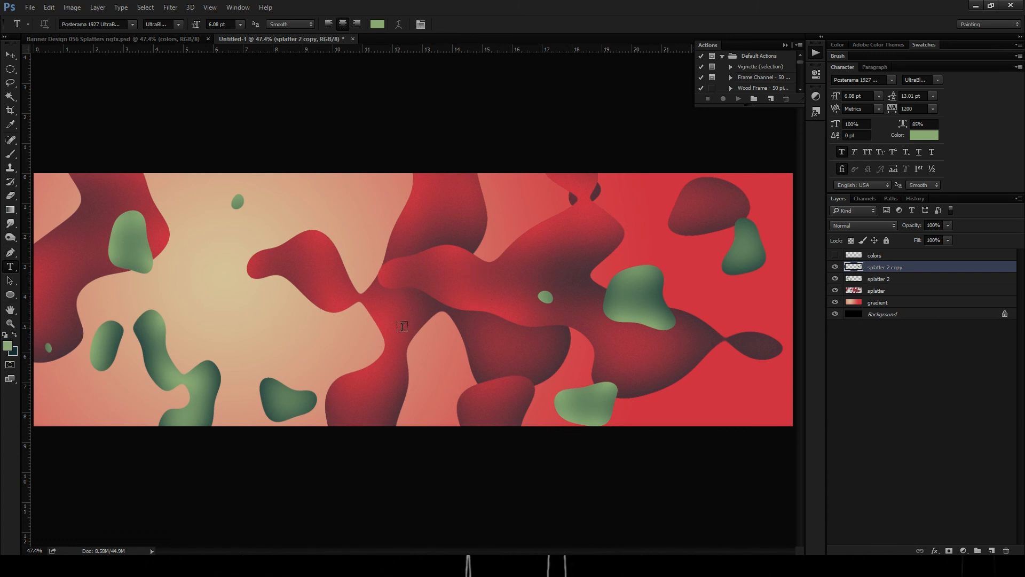
pyautogui.click(654, 410)
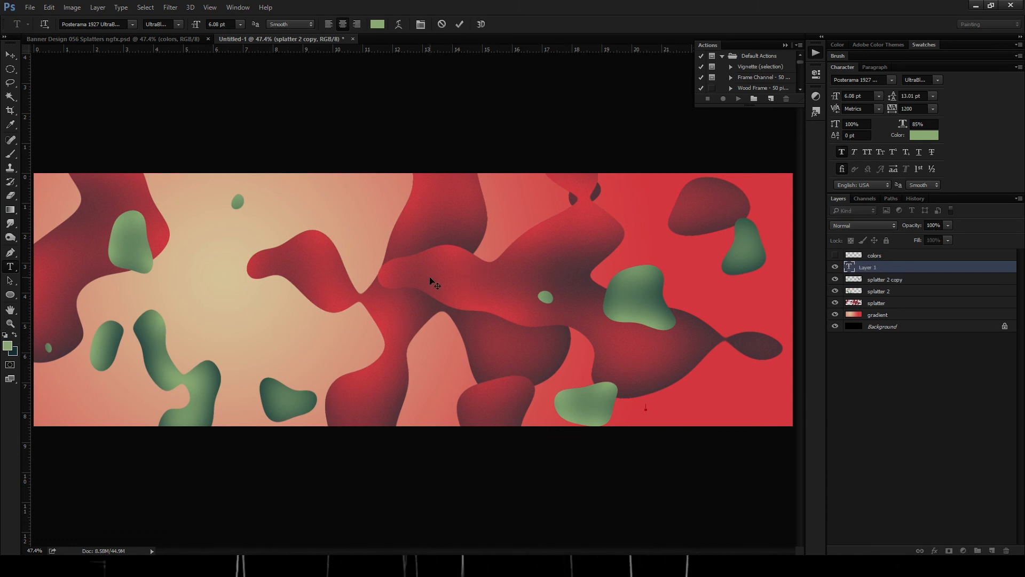
pyautogui.click(891, 80)
pyautogui.click(894, 79)
pyautogui.click(938, 79)
pyautogui.click(940, 80)
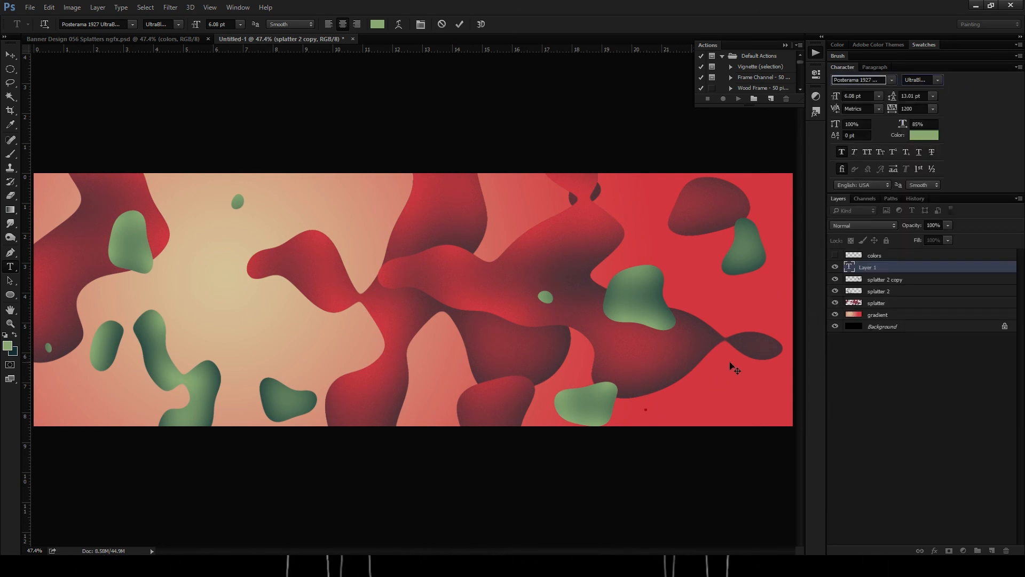
pyautogui.write('D')
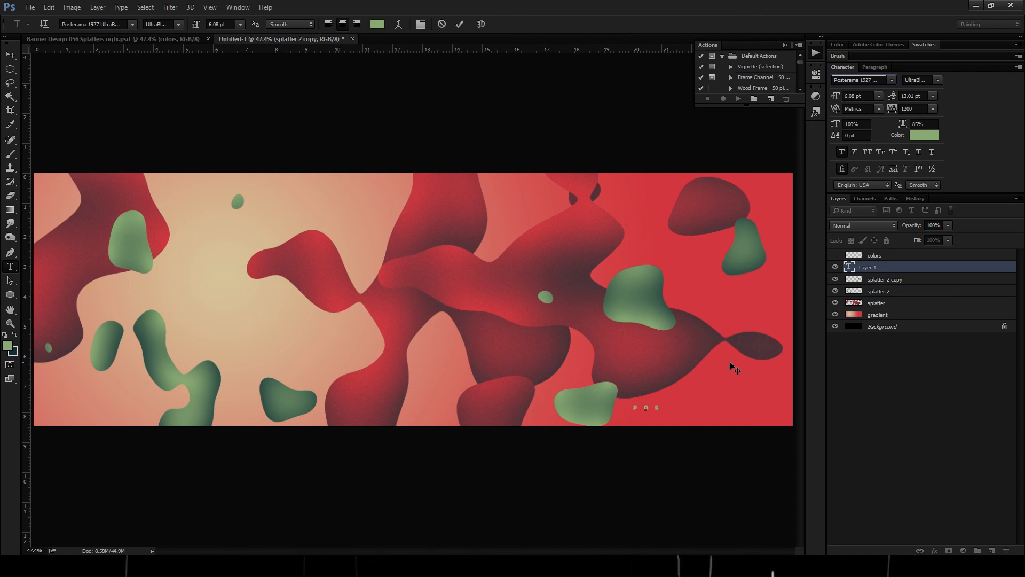
pyautogui.write('OSTERAMA')
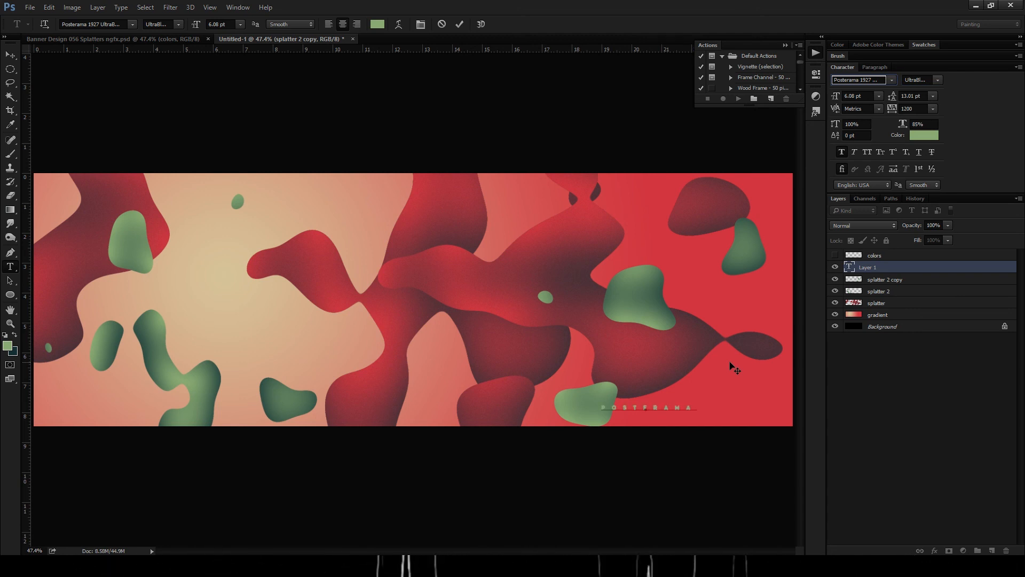
pyautogui.hotkey('ctrl', 'Return')
# Show the colors layer and recolor the POSTERAMA text with the beige of its palette squares.
pyautogui.click(835, 255)
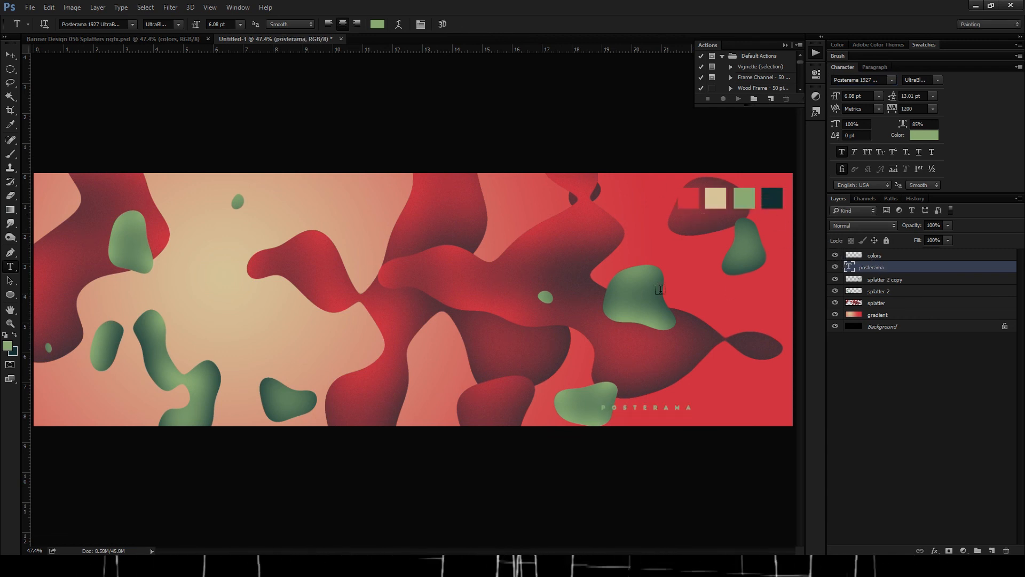
pyautogui.press('i')
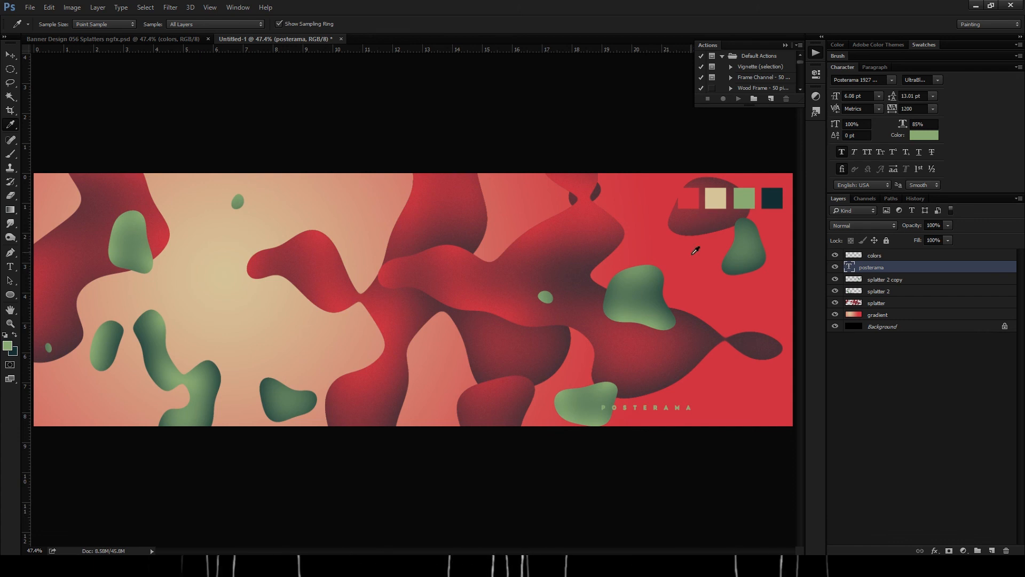
pyautogui.click(721, 200)
pyautogui.press('v')
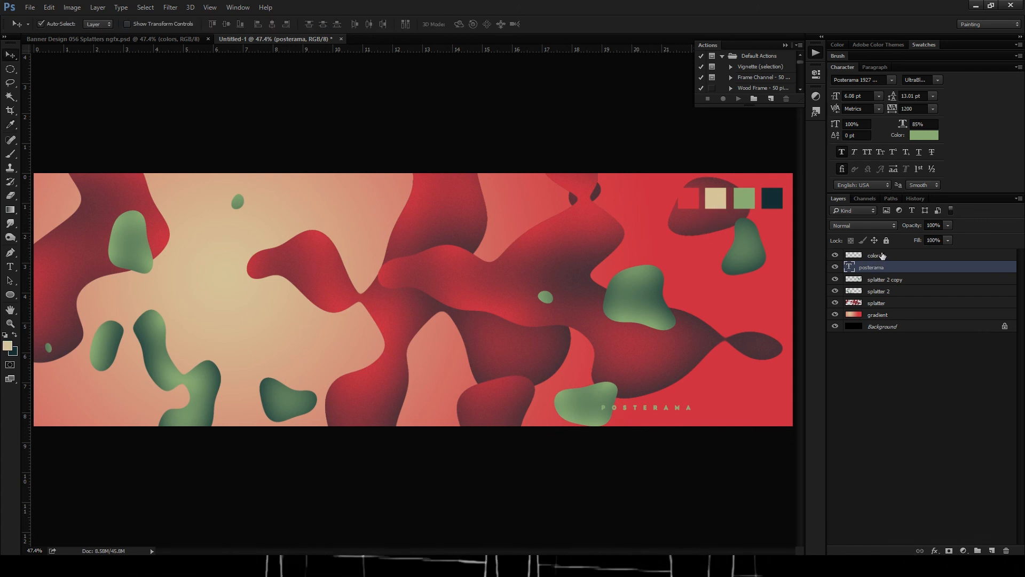
pyautogui.click(882, 256)
pyautogui.click(839, 269)
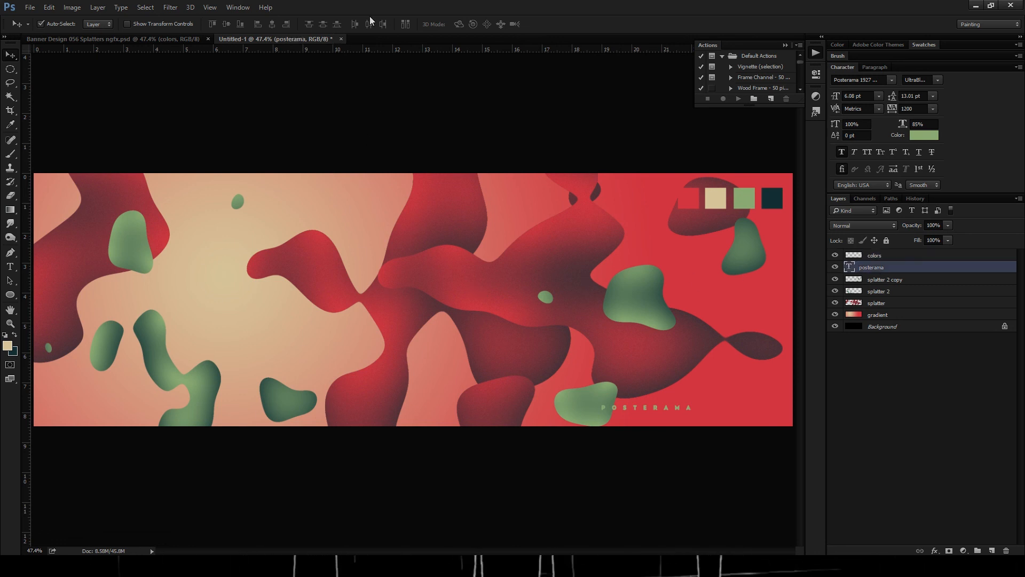
pyautogui.press('t')
pyautogui.click(377, 24)
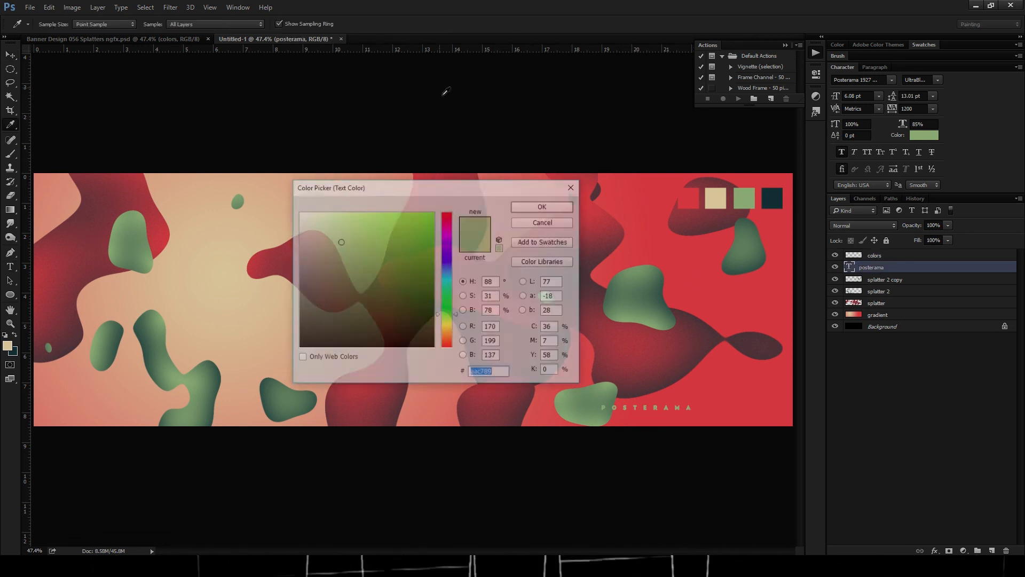
pyautogui.click(718, 198)
pyautogui.click(543, 206)
# Move the POSTERAMA text into the banner's lower-right corner and enlarge it to about 7.95 pt.
pyautogui.press('v')
pyautogui.moveTo(637, 408); pyautogui.dragTo(770, 395)
pyautogui.press('ctrl')
pyautogui.hotkey('ctrl', 't')
pyautogui.press('Return')
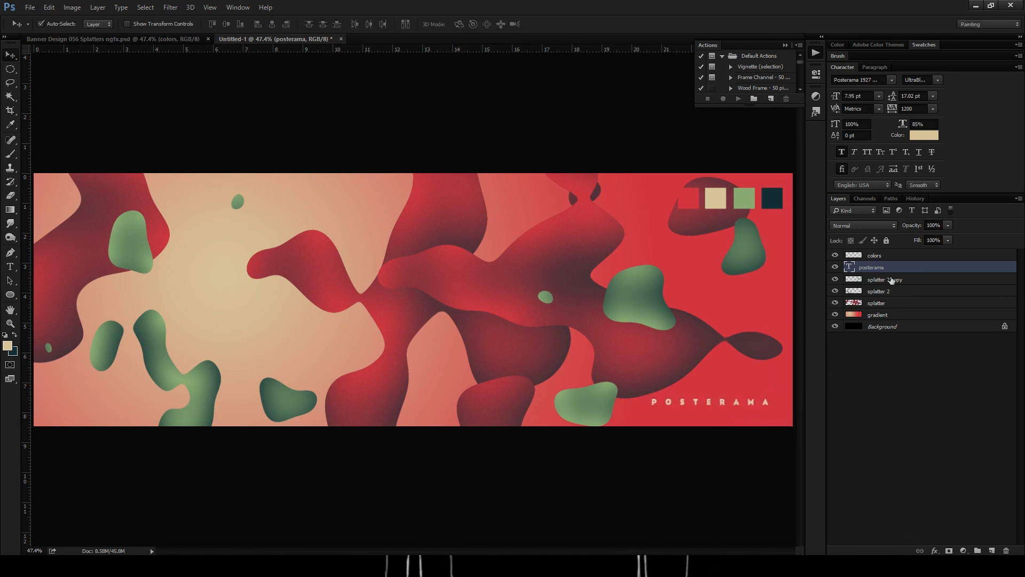
# Duplicate the POSTERAMA text straight below itself and change the copy's wording to "LESS IS MORE".
pyautogui.moveTo(672, 404); pyautogui.dragTo(672, 418)
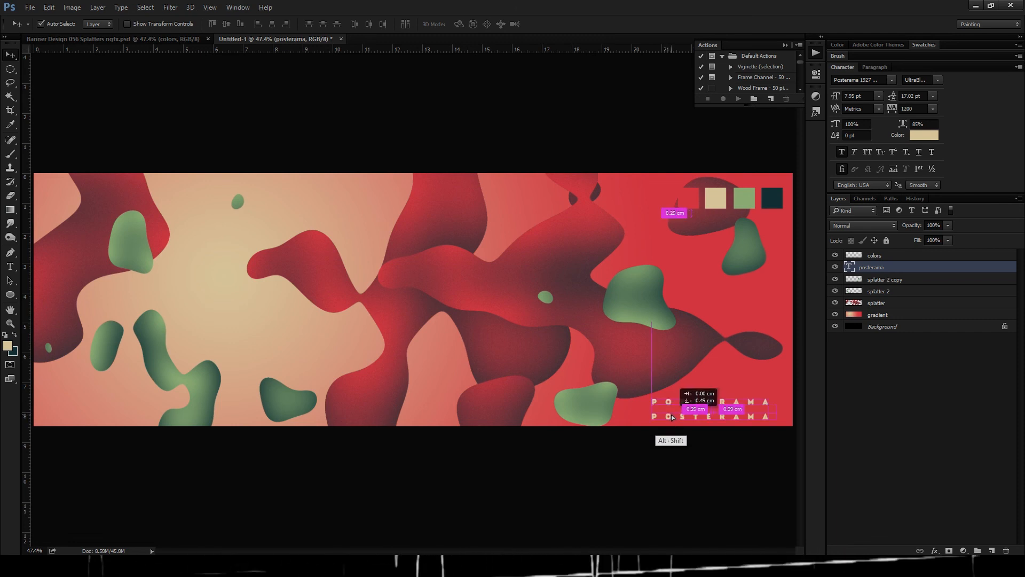
pyautogui.press('t')
pyautogui.click(699, 422)
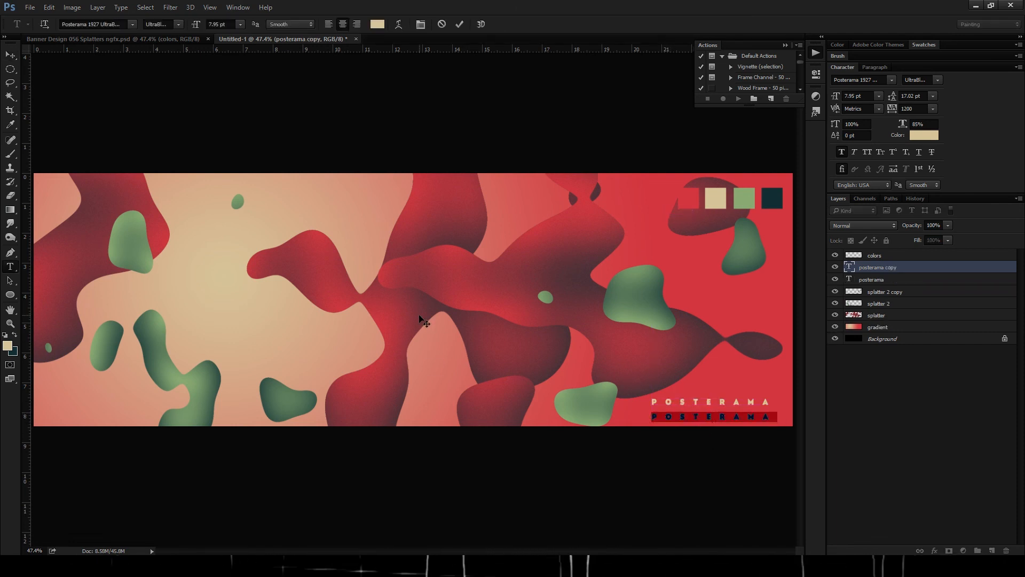
pyautogui.write('LESS IS MORE')
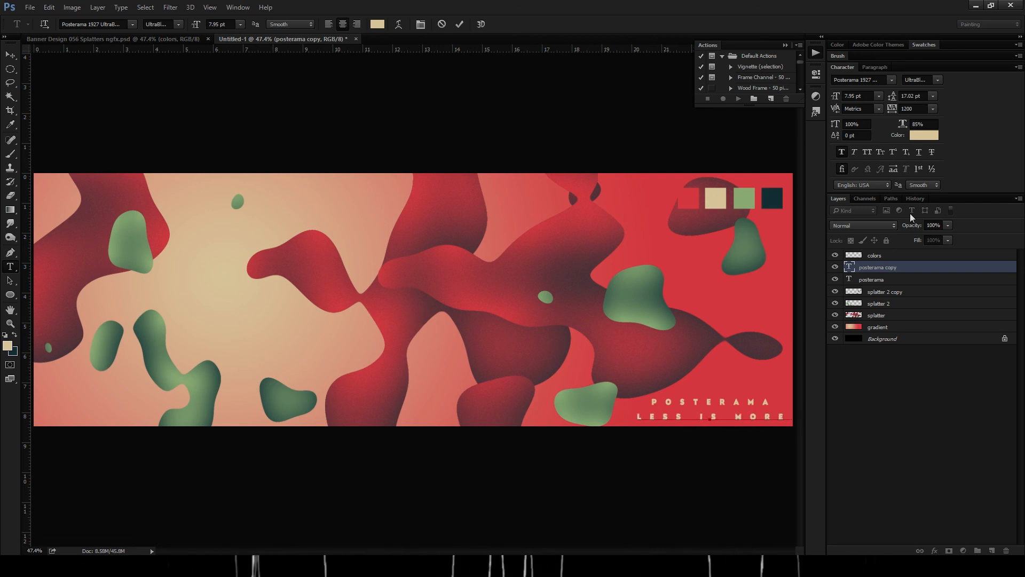
pyautogui.hotkey('ctrl', 'Return')
# Set the font of the less is more text to Akrobat Thin and collapse the Actions panel.
pyautogui.press('v')
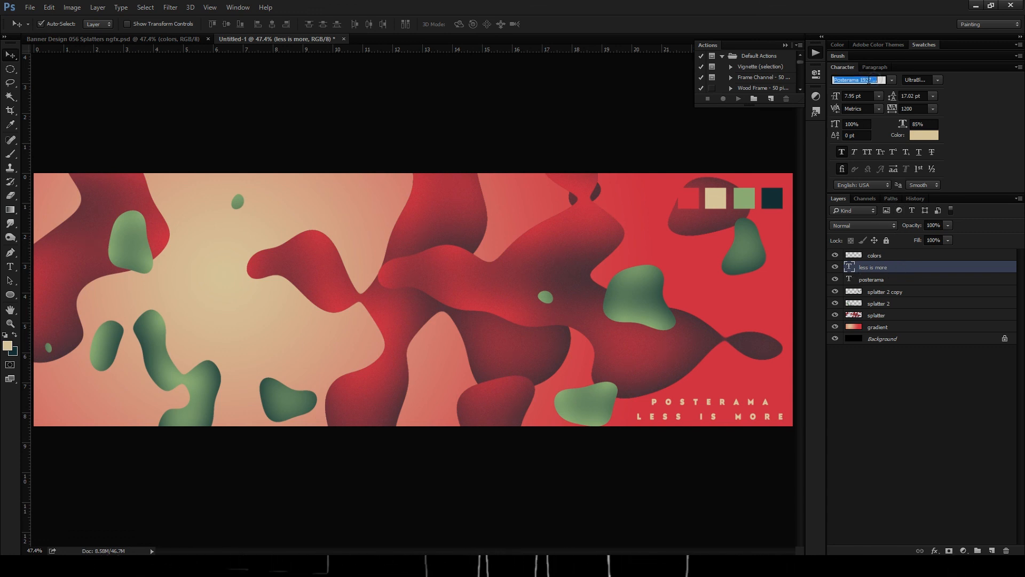
pyautogui.write('ak')
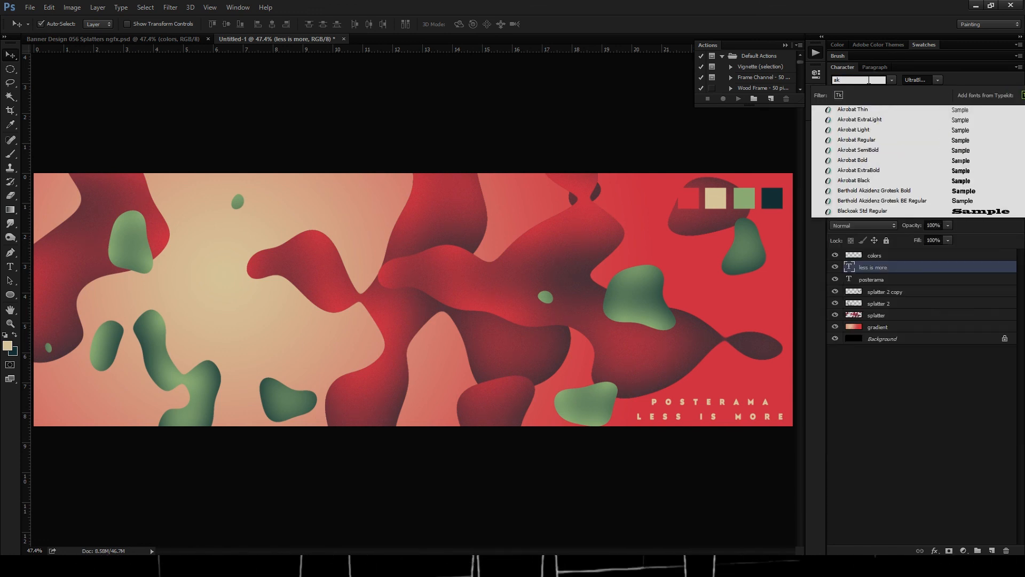
pyautogui.click(855, 110)
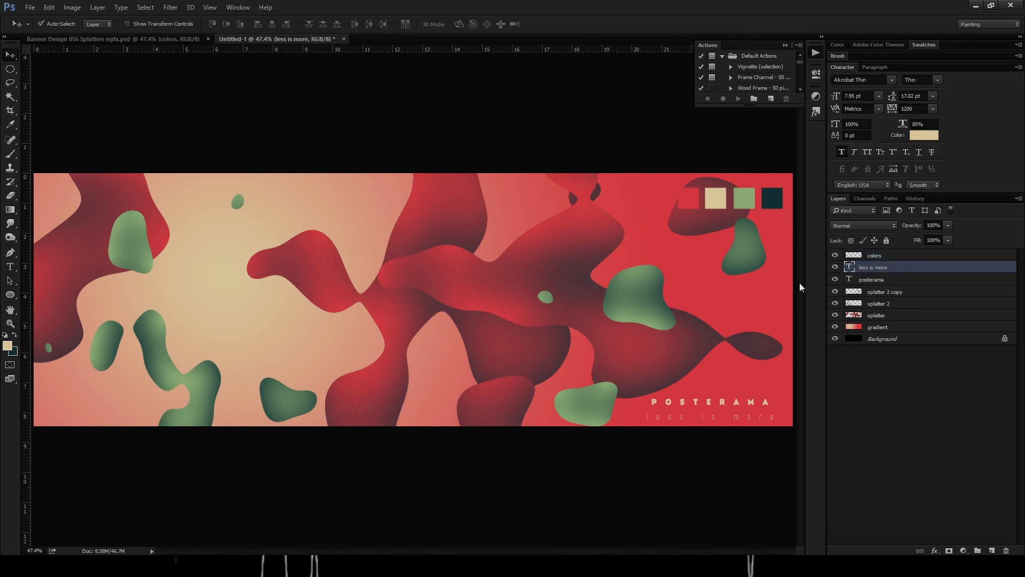
pyautogui.click(785, 46)
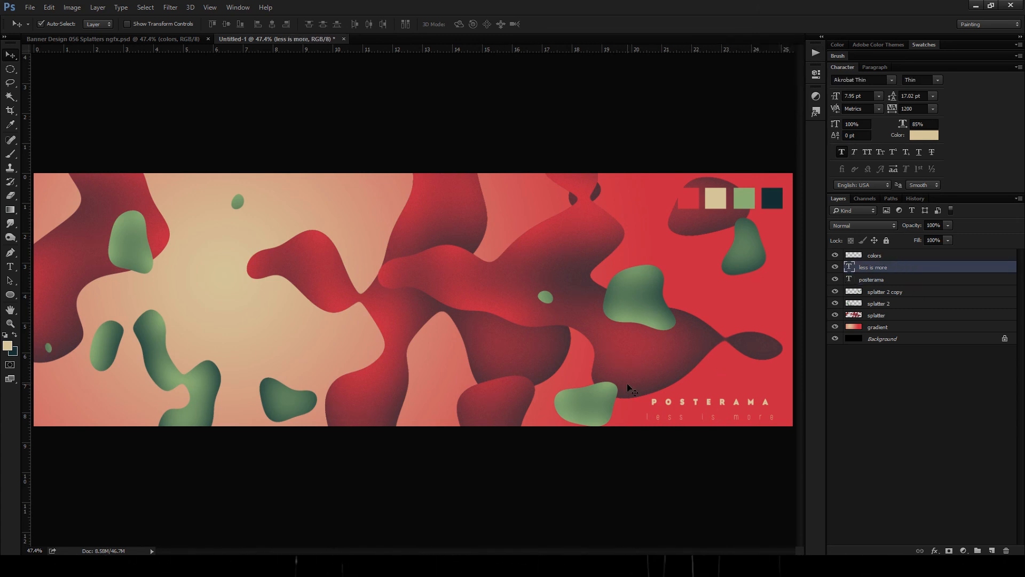
# Scale the less is more text down to about 7.3 pt and align it to the width of POSTERAMA above.
pyautogui.hotkey('ctrl', '+')
pyautogui.hotkey('ctrl', '+')
pyautogui.moveTo(589, 344); pyautogui.dragTo(448, 290)
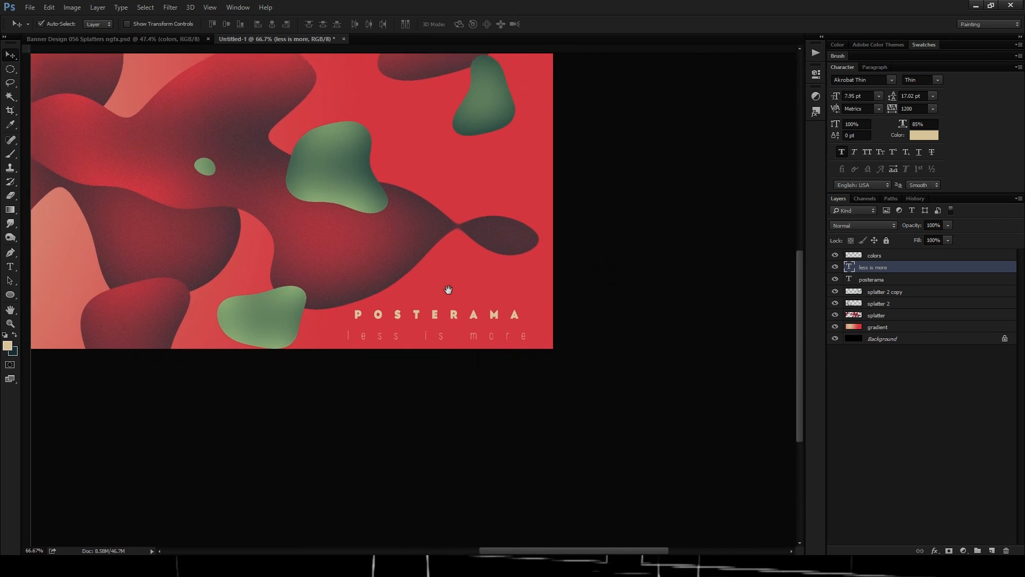
pyautogui.hotkey('ctrl', '+')
pyautogui.hotkey('ctrl', '+')
pyautogui.moveTo(484, 306); pyautogui.dragTo(420, 199)
pyautogui.hotkey('ctrl', '-')
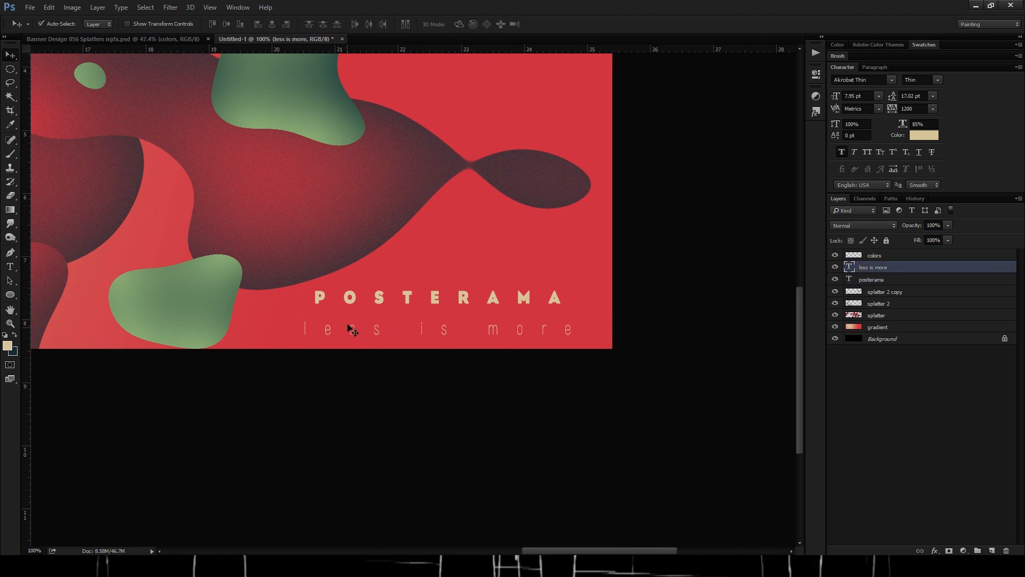
pyautogui.hotkey('ctrl', 't')
pyautogui.moveTo(590, 321); pyautogui.dragTo(564, 321)
pyautogui.moveTo(348, 334); pyautogui.dragTo(353, 330)
pyautogui.moveTo(573, 319); pyautogui.dragTo(580, 312)
pyautogui.press('Return')
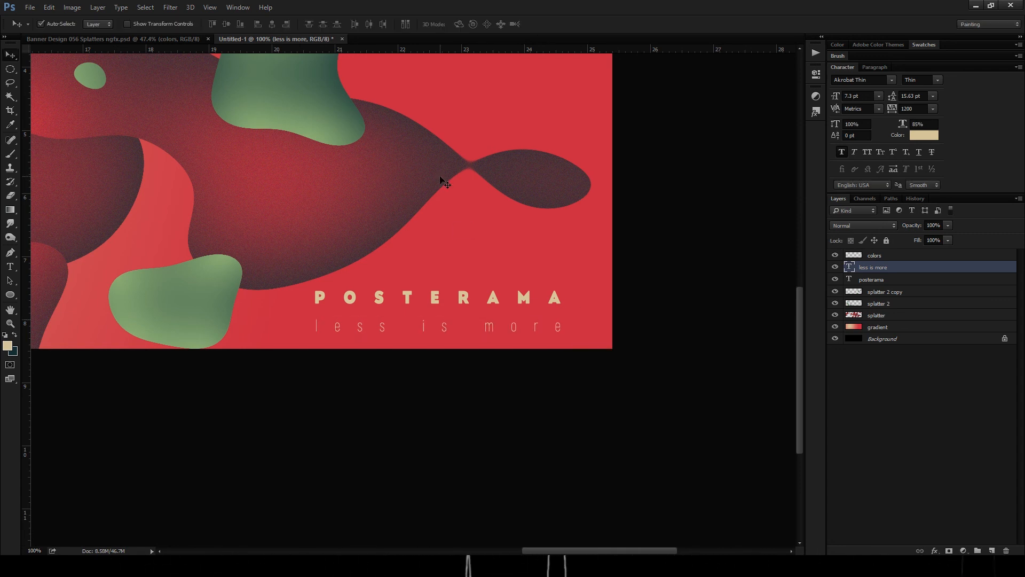
# Compare the character settings of the POSTERAMA and less is more text layers.
pyautogui.hotkey('ctrl', 't')
pyautogui.press('Escape')
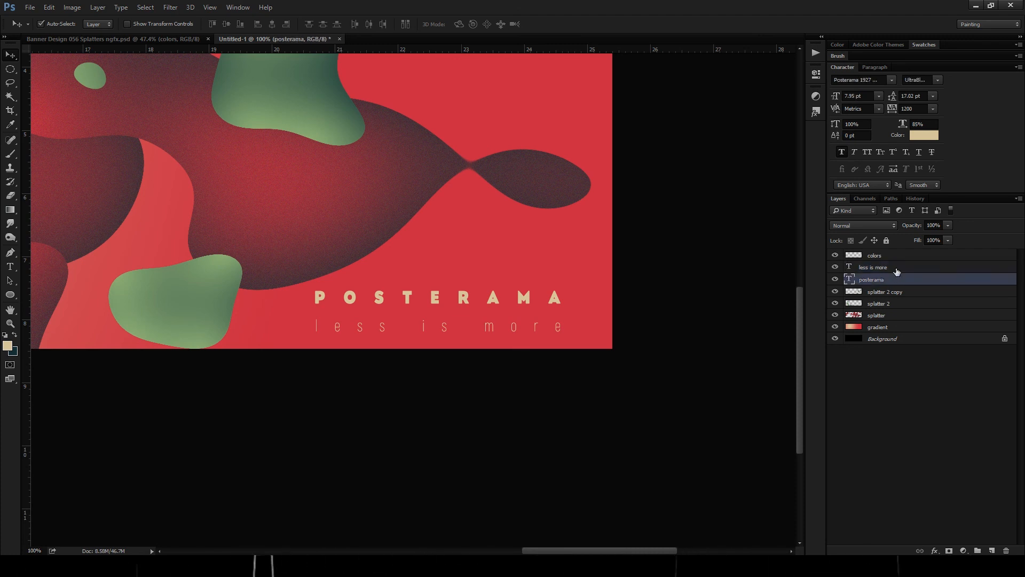
pyautogui.click(890, 281)
pyautogui.click(891, 271)
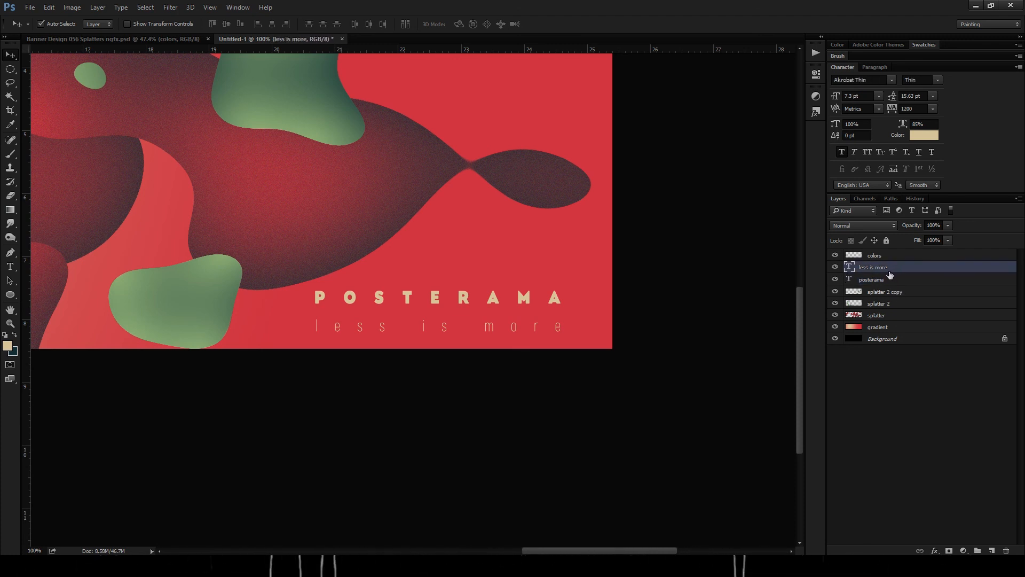
pyautogui.click(894, 281)
pyautogui.click(857, 96)
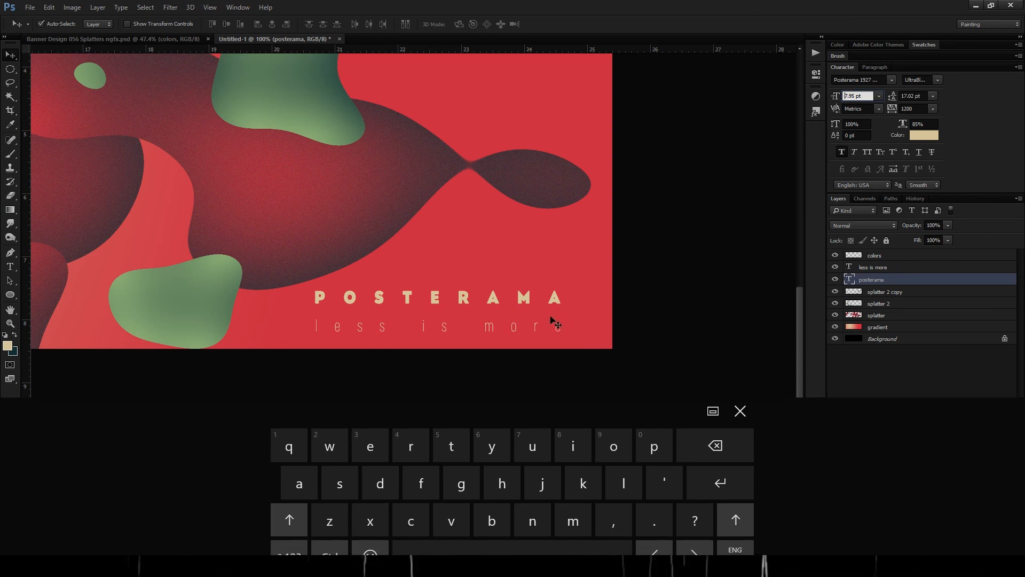
pyautogui.click(886, 270)
# Scale the POSTERAMA text up proportionally around its center to about 9.12 pt.
pyautogui.click(886, 282)
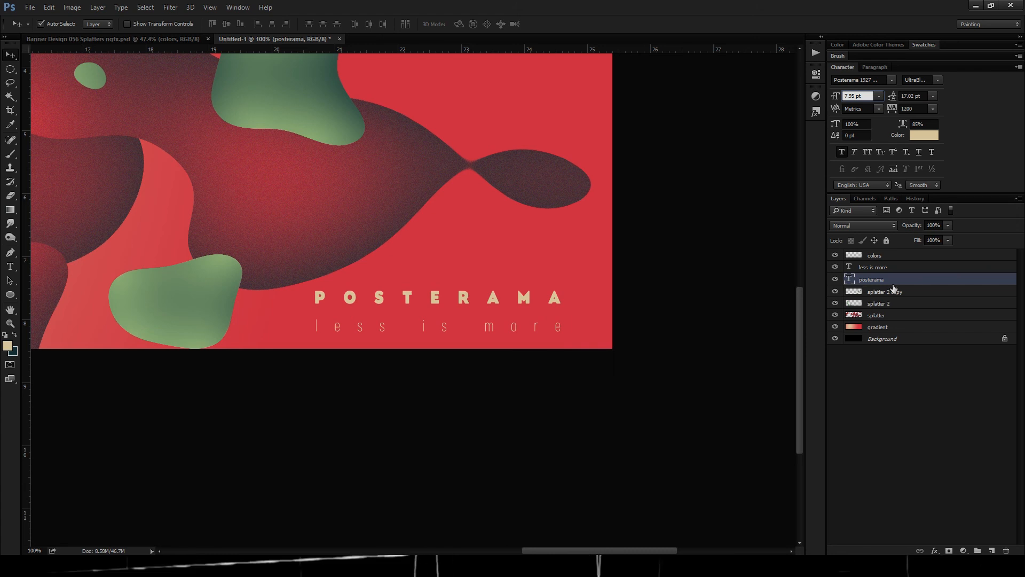
pyautogui.hotkey('ctrl', 't')
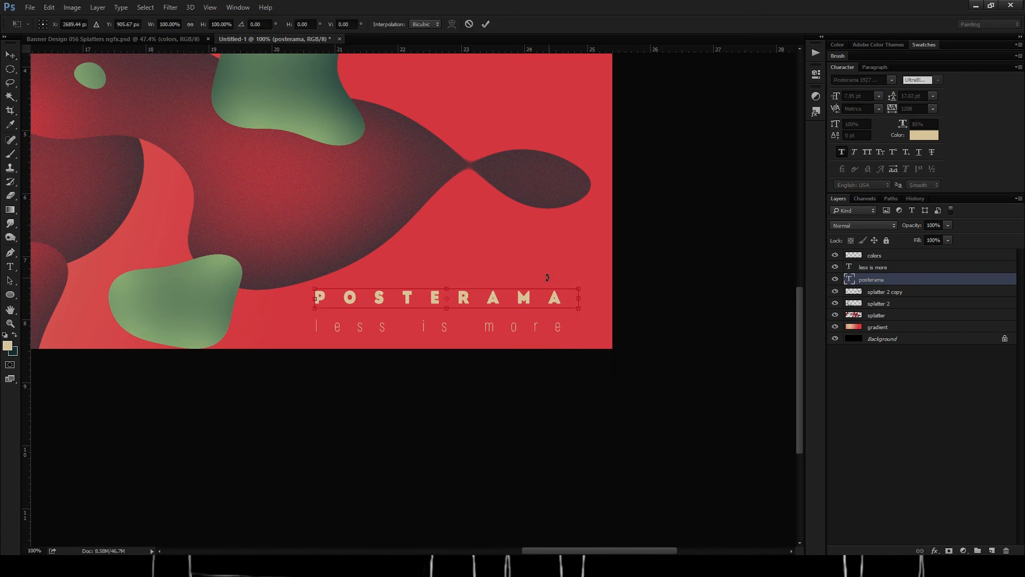
pyautogui.moveTo(581, 288); pyautogui.dragTo(599, 273)
pyautogui.press('Return')
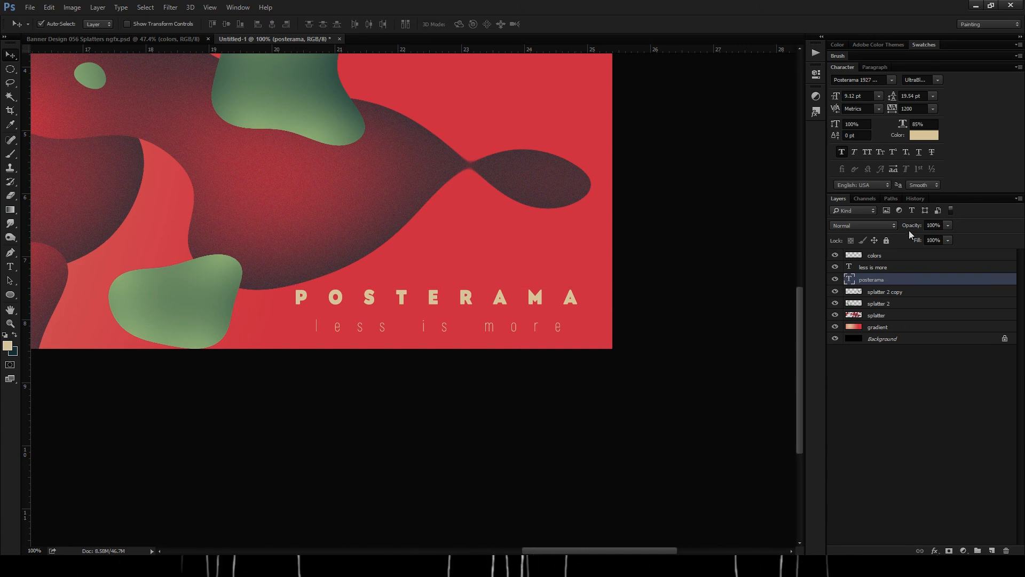
# Set the less is more text to 5 pt and align its start with the first letter of POSTERAMA.
pyautogui.click(423, 315)
pyautogui.moveTo(864, 96); pyautogui.dragTo(577, 51)
pyautogui.write('5')
pyautogui.press('Return')
pyautogui.moveTo(398, 332); pyautogui.dragTo(340, 332)
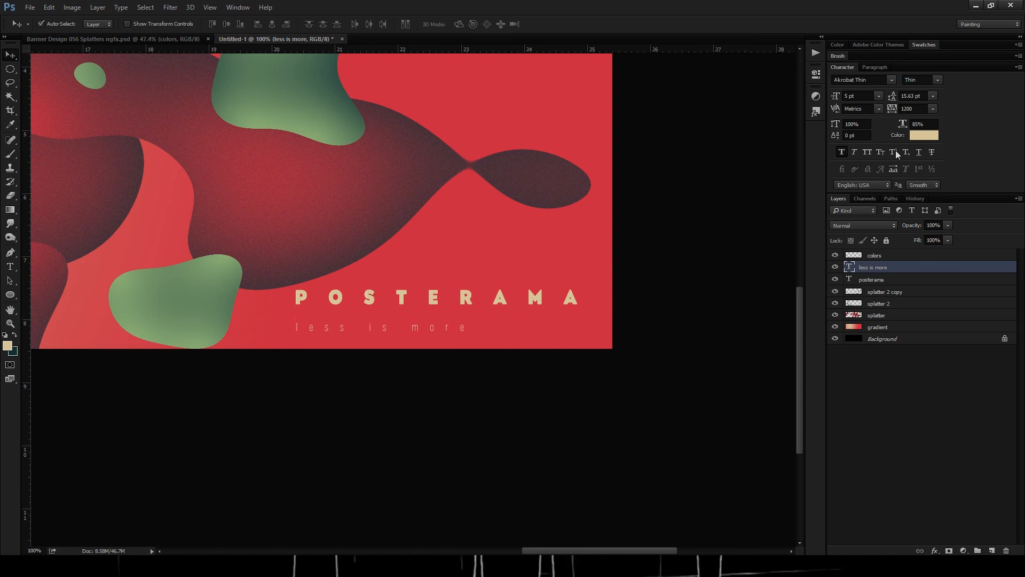
# Set the tracking of the less is more text to 1980 and reposition the line beneath POSTERAMA.
pyautogui.click(914, 109)
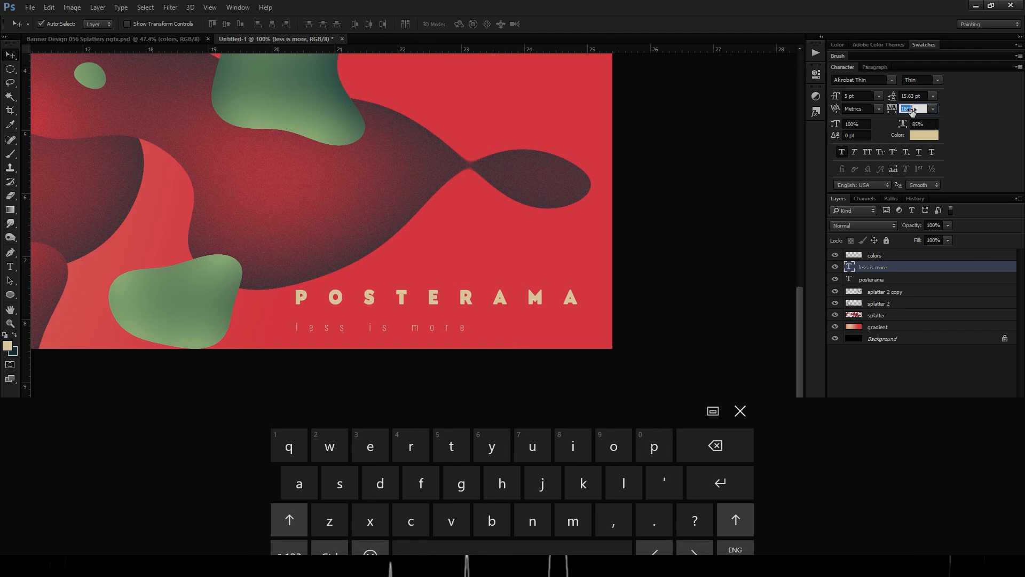
pyautogui.write('v')
pyautogui.click(392, 331)
pyautogui.press('Return')
pyautogui.moveTo(393, 333); pyautogui.dragTo(435, 326)
# Scale the less is more text to about 5.64 pt to match POSTERAMA's width and move it up closer beneath the title.
pyautogui.hotkey('ctrl', 't')
pyautogui.moveTo(565, 321); pyautogui.dragTo(601, 303)
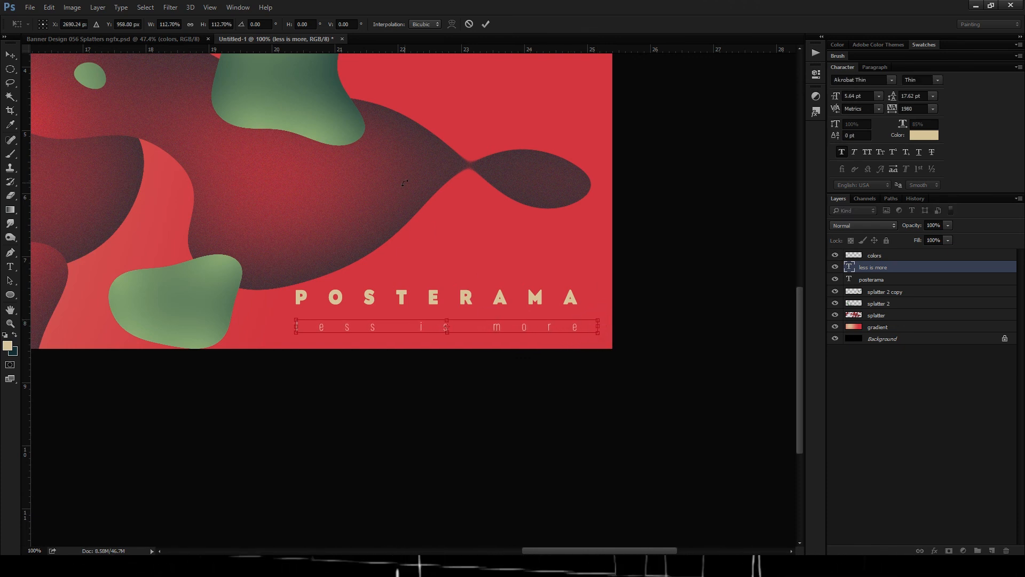
pyautogui.press('Return')
pyautogui.moveTo(348, 333); pyautogui.dragTo(351, 324)
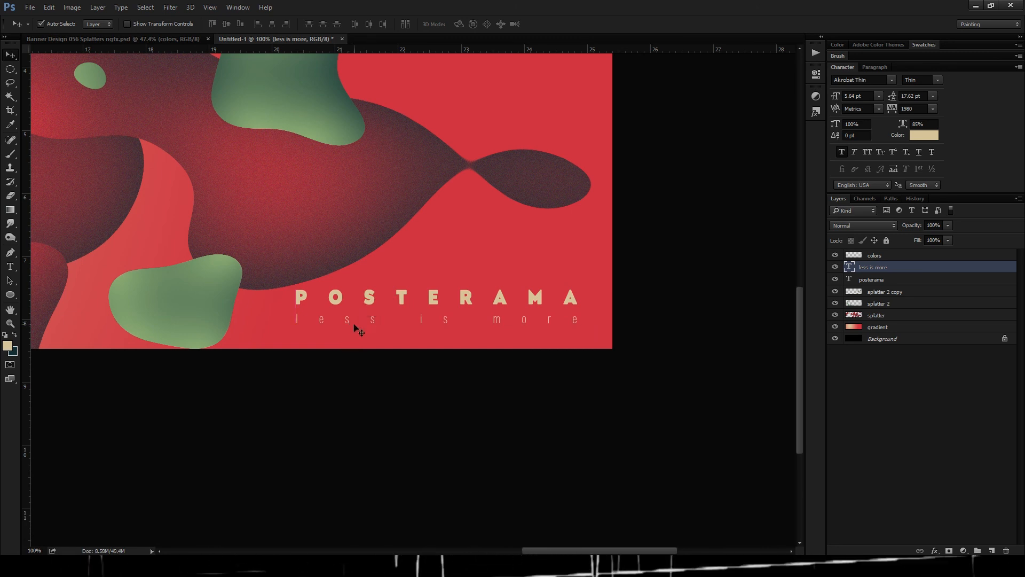
# Hide the colors layer that holds the palette swatches in the banner's upper-right corner.
pyautogui.hotkey('ctrl', '-')
pyautogui.hotkey('ctrl', '0')
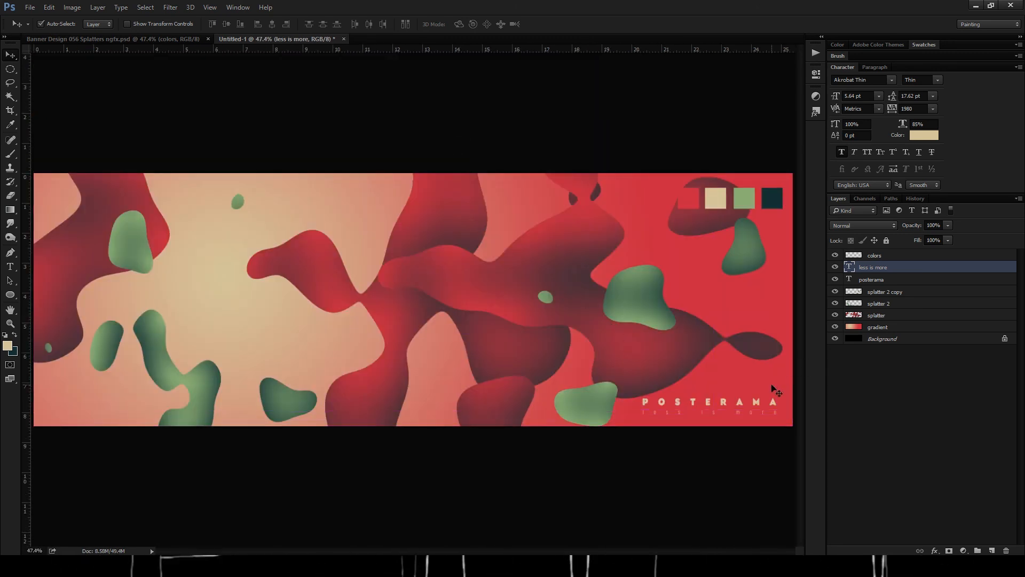
pyautogui.click(835, 256)
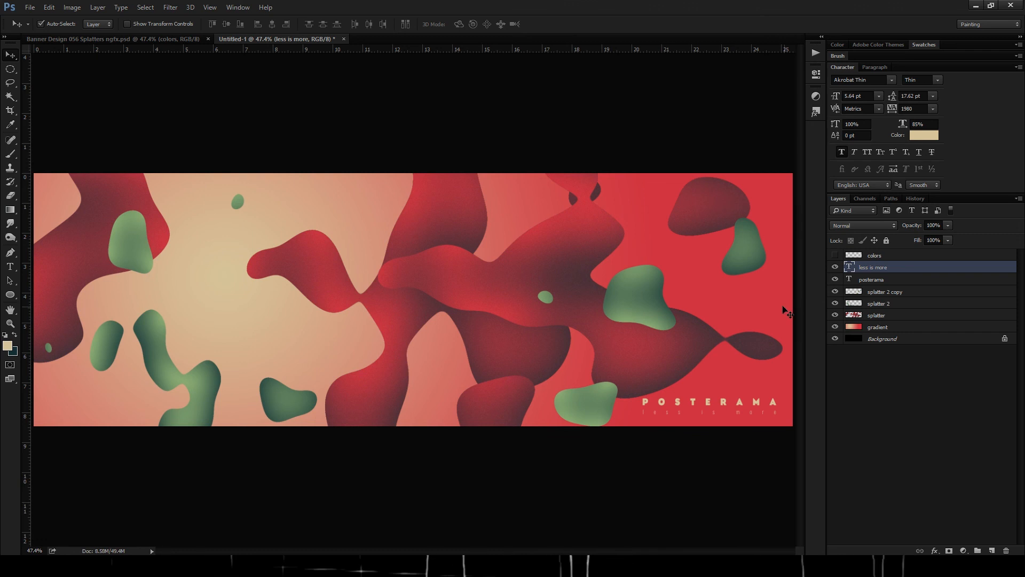